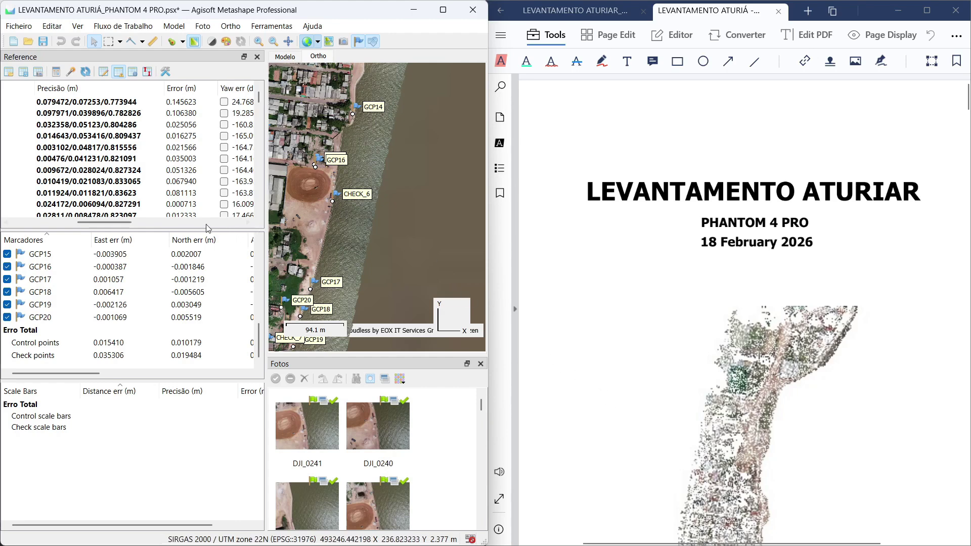
- Return the camera reference table to its first columns and look over the cover page of the survey report
left_click_drag(124, 222, 55, 223)
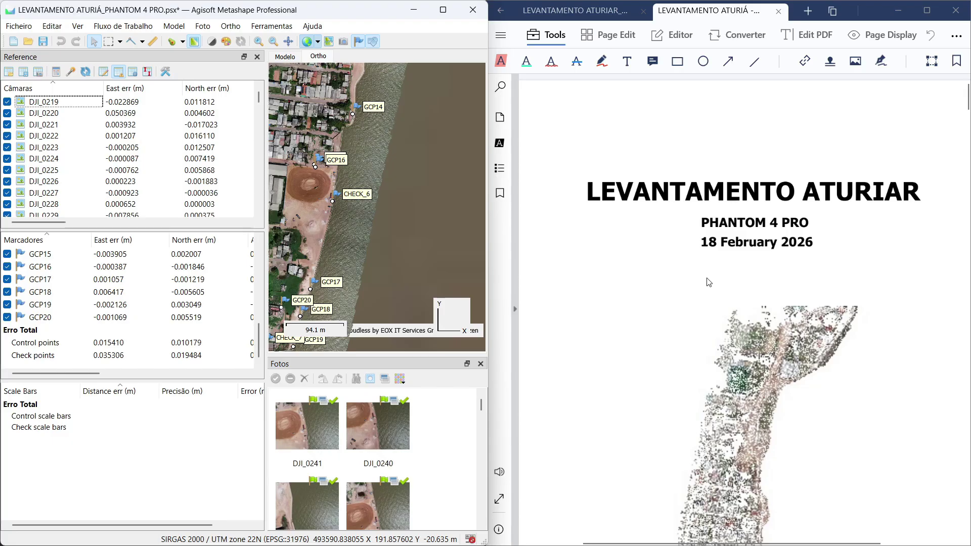
scroll(691, 271, "down", 1)
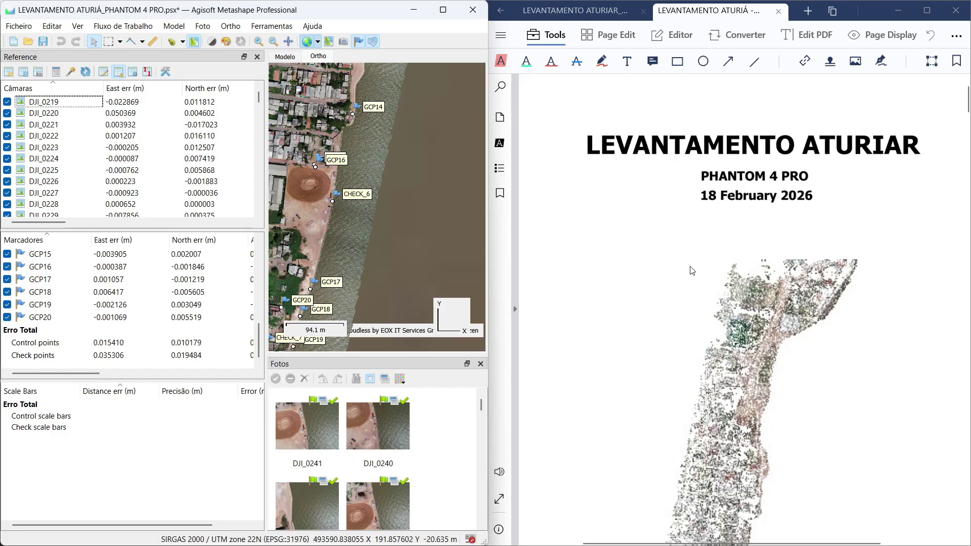
scroll(692, 265, "down", 2)
scroll(678, 283, "up", 3)
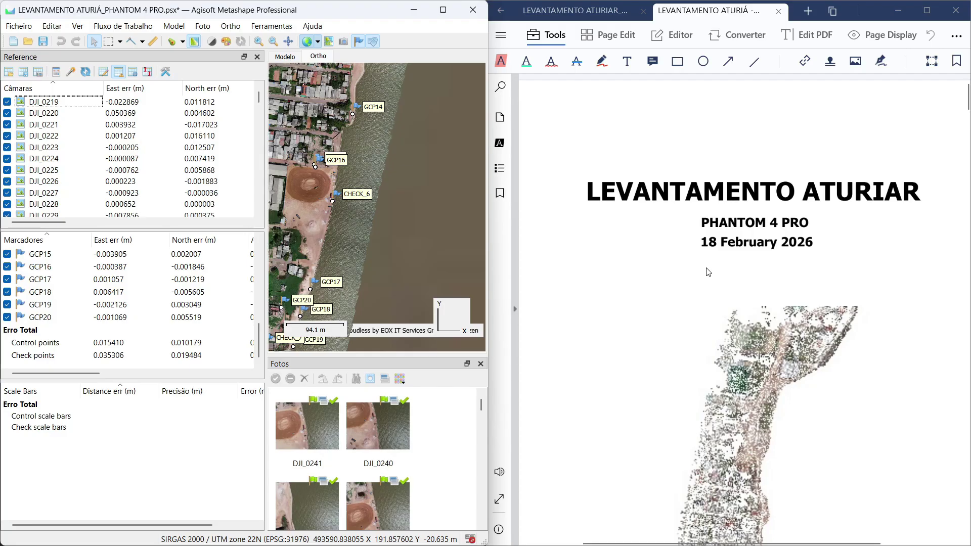
scroll(702, 275, "down", 15)
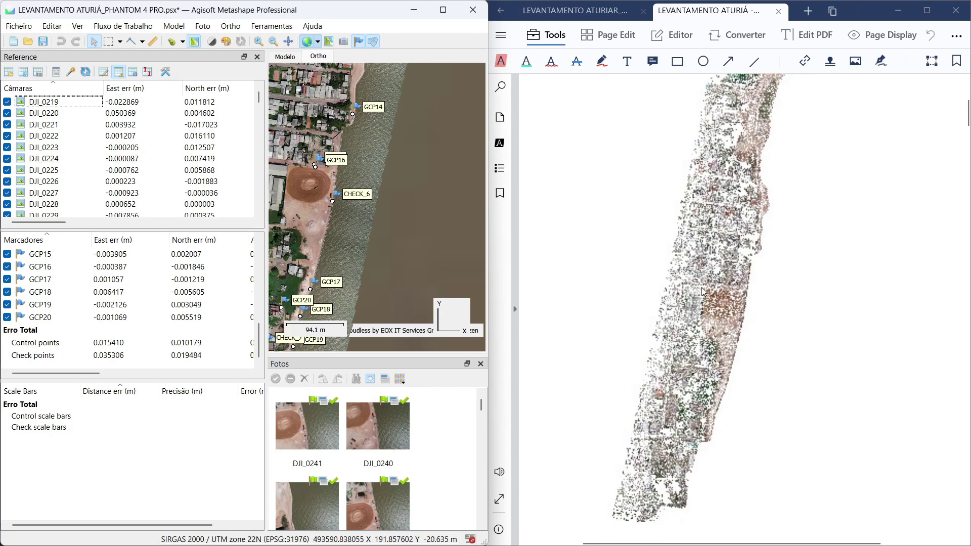
- Examine the camera locations and image overlap figure in the report's Survey Data section
scroll(702, 296, "down", 2)
scroll(693, 293, "up", 5)
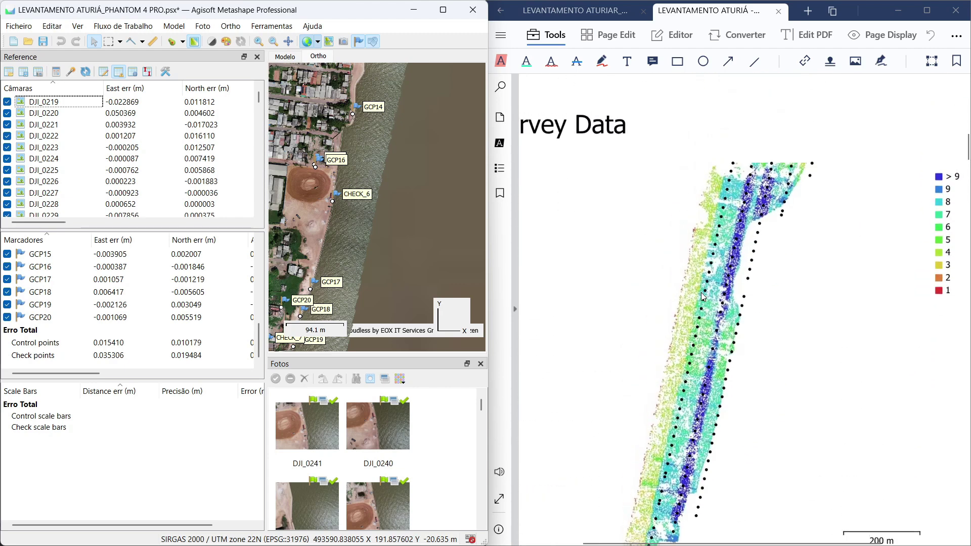
scroll(690, 293, "down", 2)
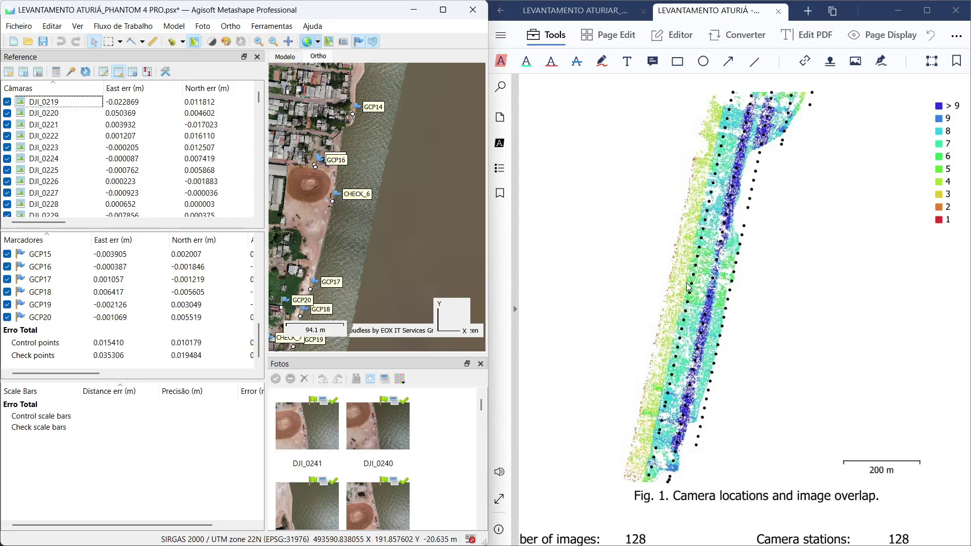
scroll(699, 267, "up", 3)
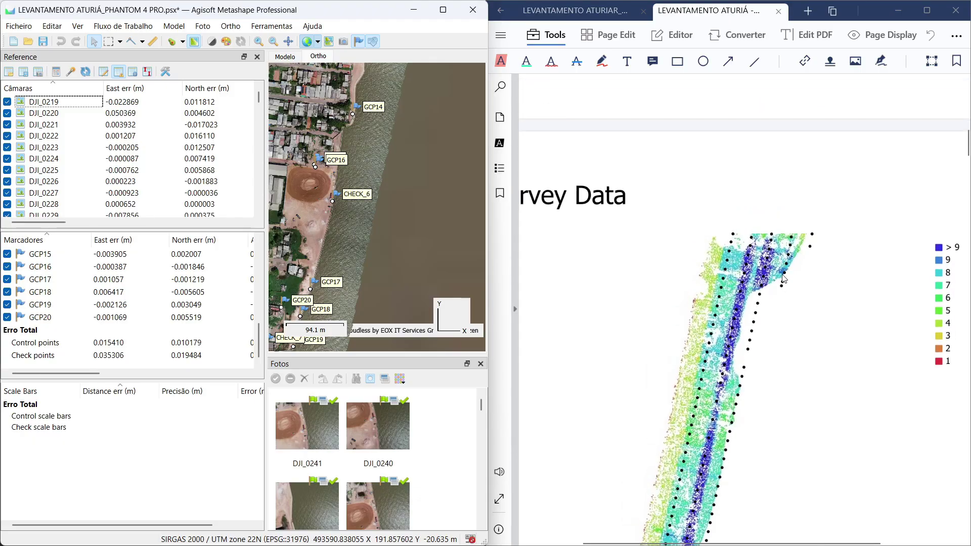
scroll(753, 303, "down", 3)
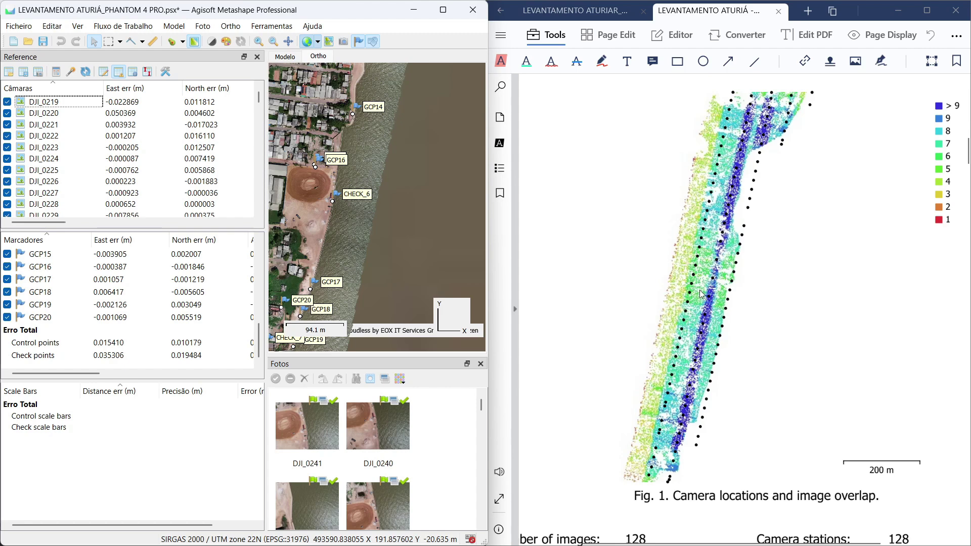
- Review the survey statistics below the overlap figure and the Cameras table on page 2 of the report
scroll(703, 292, "down", 5)
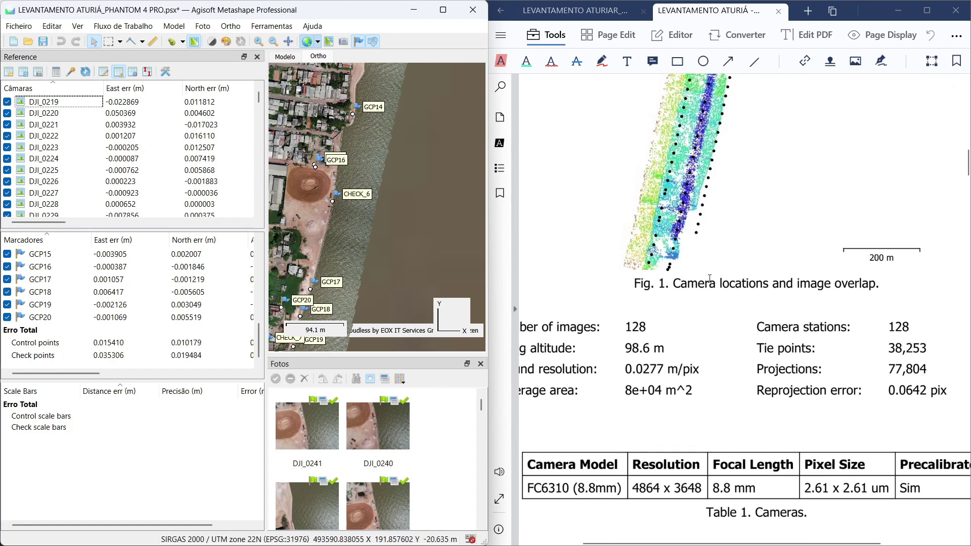
scroll(710, 281, "down", 2)
scroll(672, 252, "up", 1)
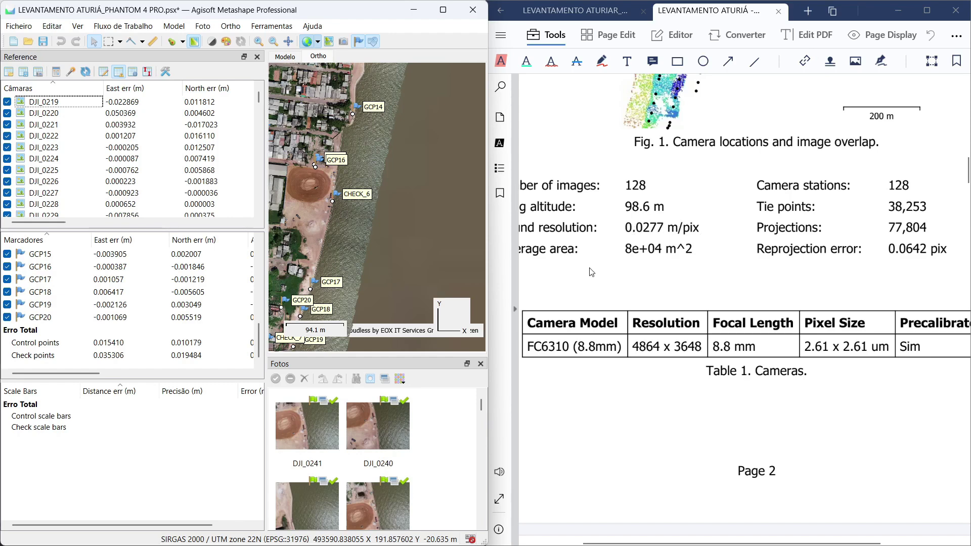
scroll(631, 261, "down", 2)
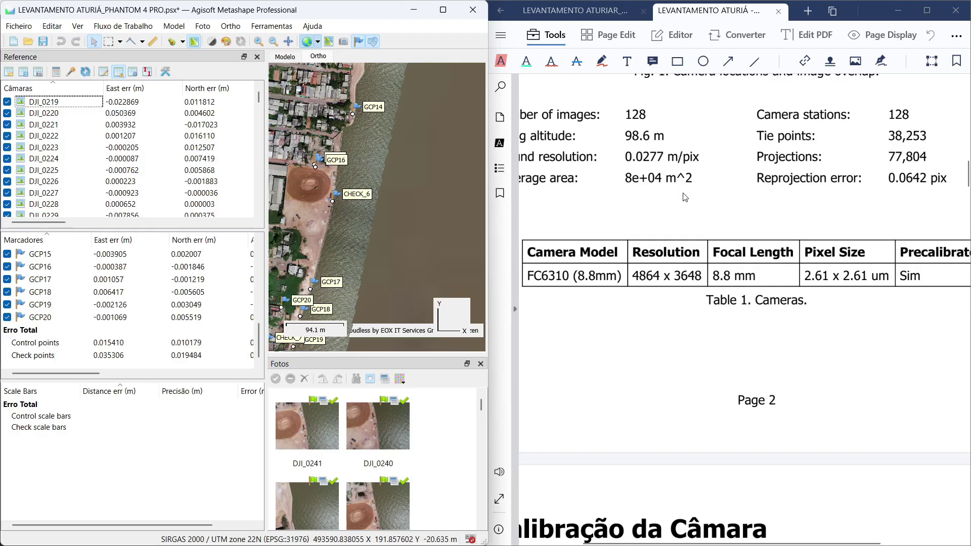
scroll(685, 197, "up", 2)
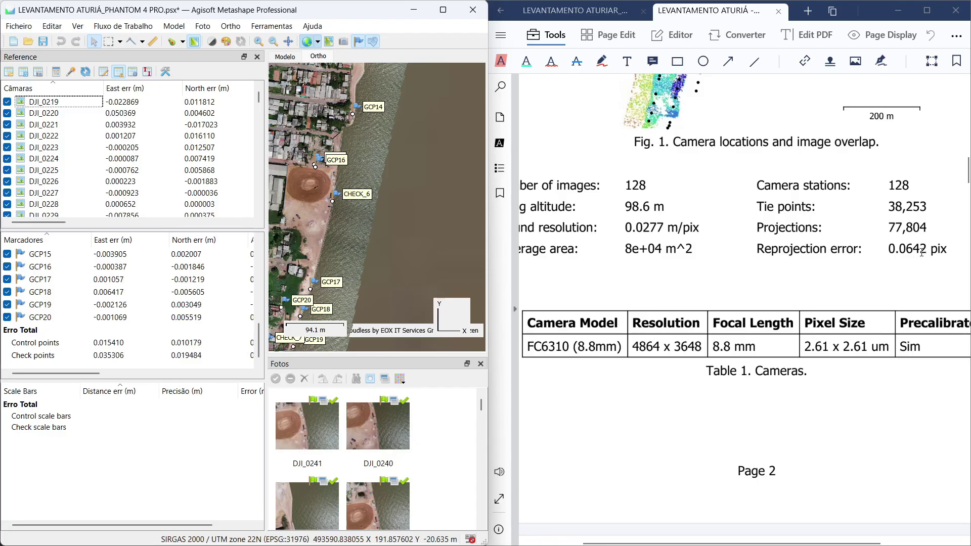
scroll(922, 252, "down", 2)
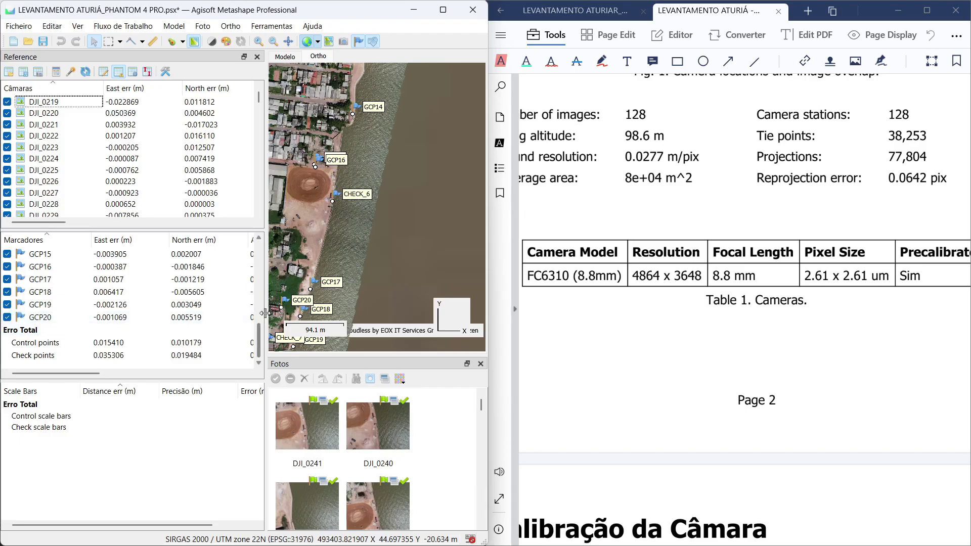
- Widen the Reference pane and compare the East, North and altitude errors of the check points, GCPs and total error rows
left_click_drag(268, 318, 407, 324)
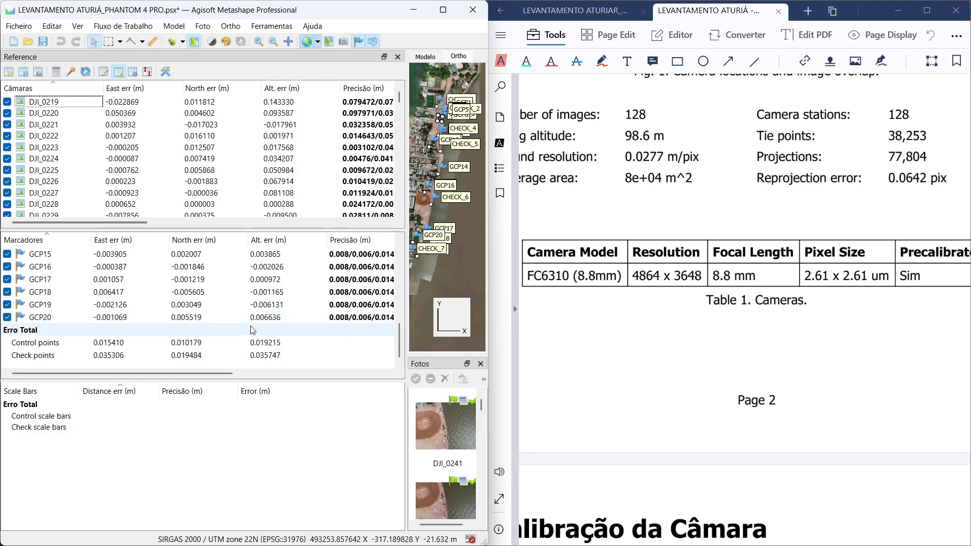
scroll(250, 332, "up", 1)
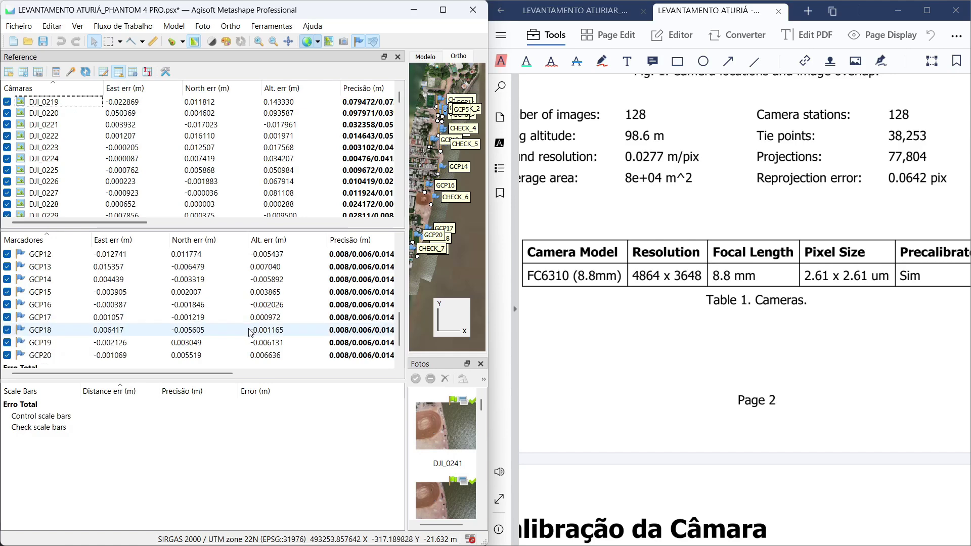
scroll(249, 332, "up", 5)
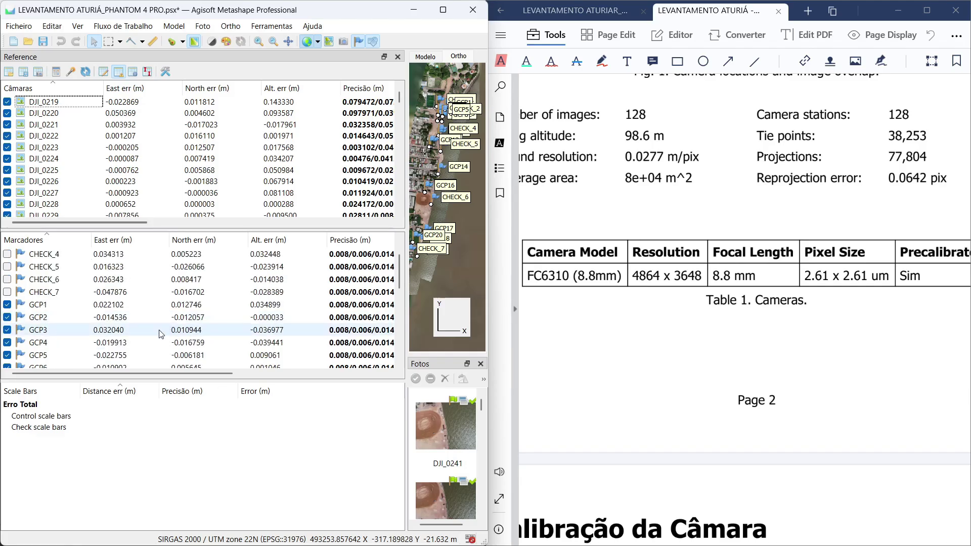
scroll(162, 333, "down", 5)
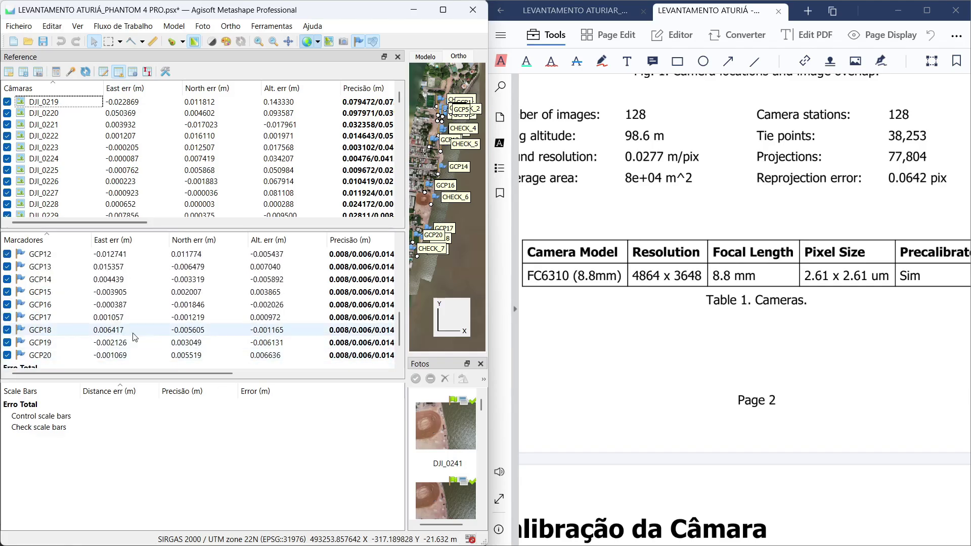
scroll(89, 304, "up", 6)
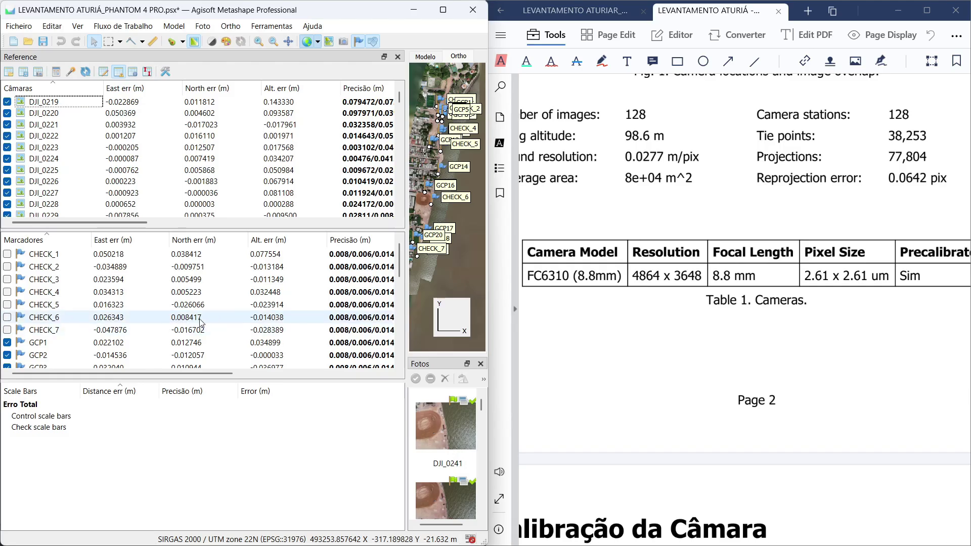
scroll(201, 322, "down", 7)
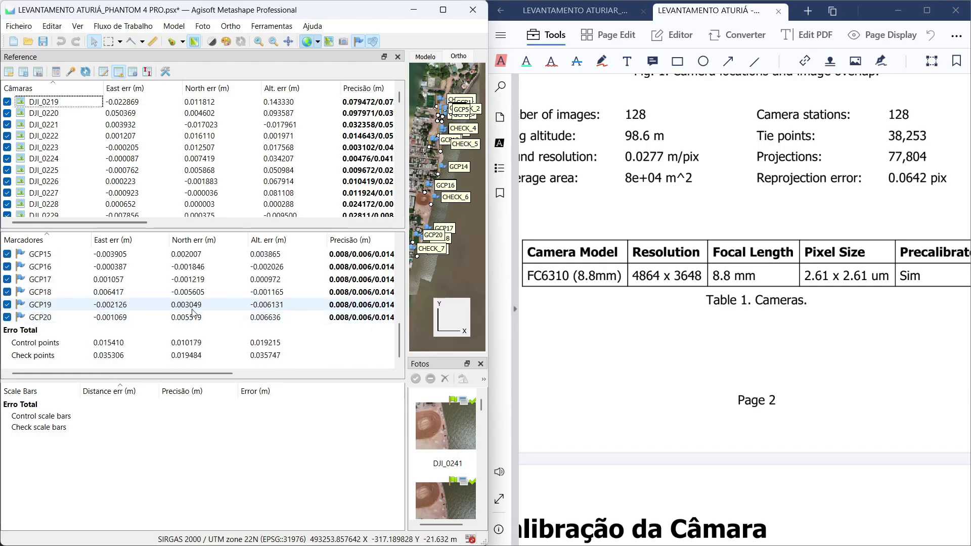
scroll(192, 313, "up", 2)
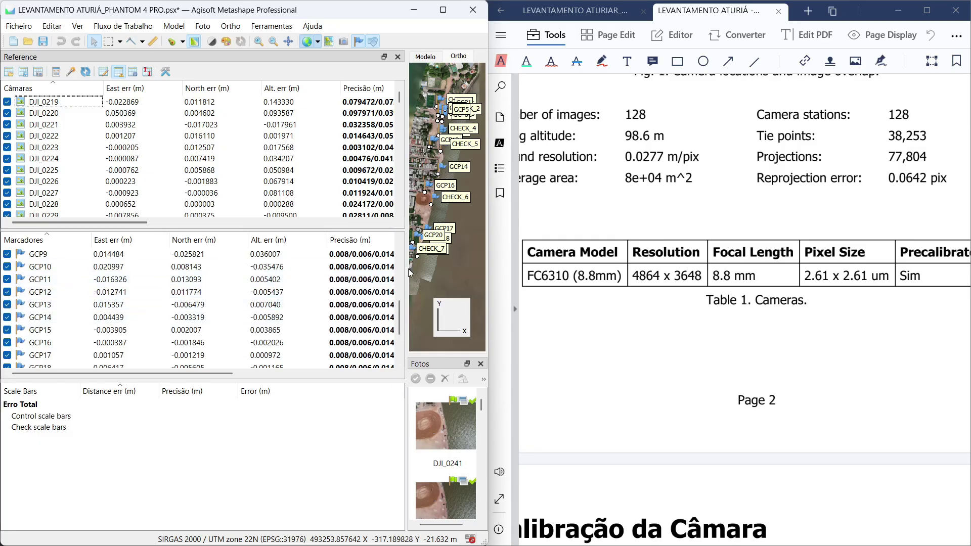
mouse_move(406, 268)
left_mouse_down()
mouse_move(372, 273)
mouse_move(410, 283)
left_mouse_up()
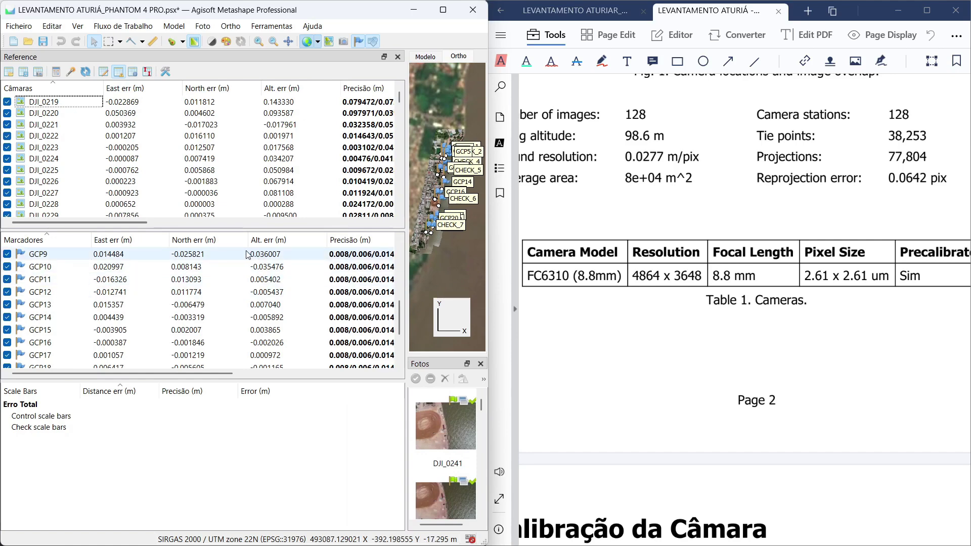
- Examine the camera position errors, total error row, precision and angle error columns for all images in the Reference pane
scroll(236, 187, "down", 5)
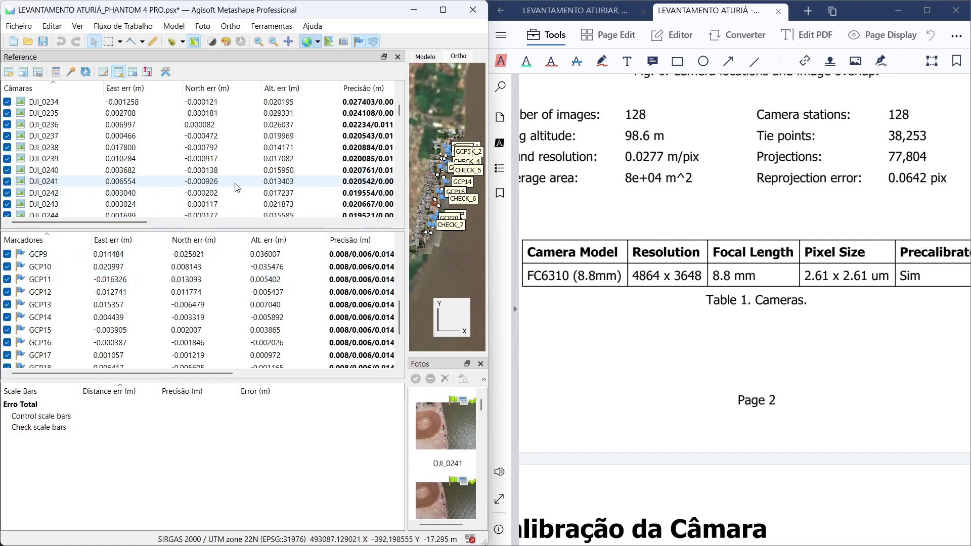
scroll(236, 187, "down", 20)
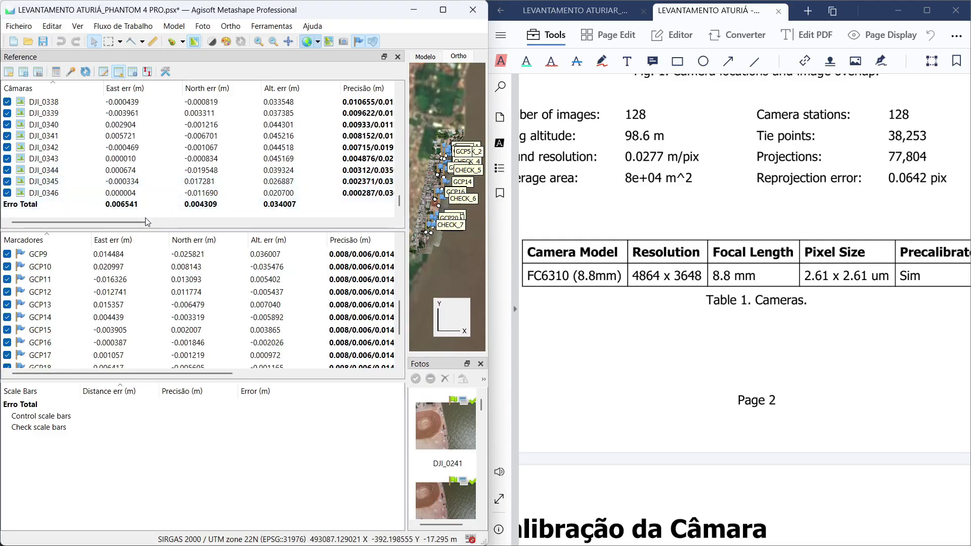
left_click_drag(147, 221, 222, 222)
scroll(172, 191, "up", 1)
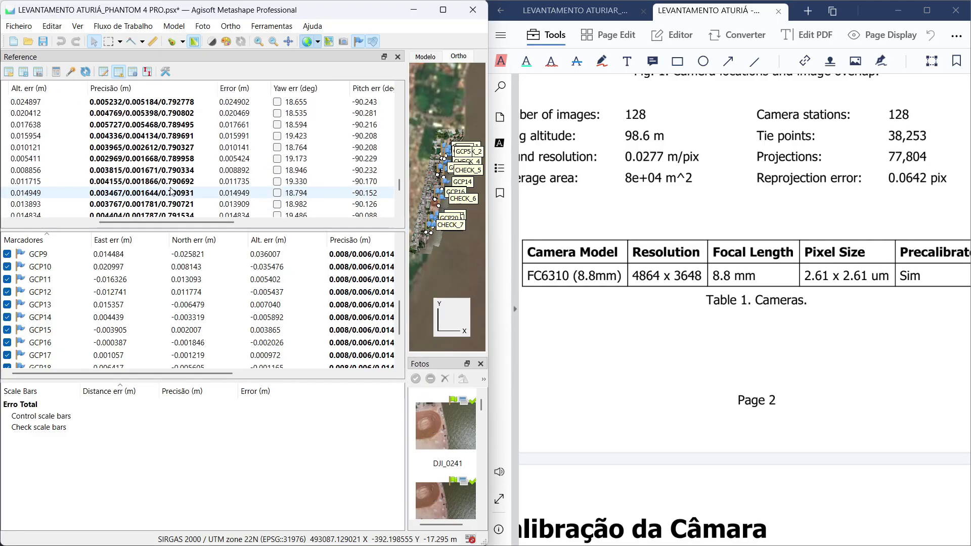
scroll(170, 192, "up", 5)
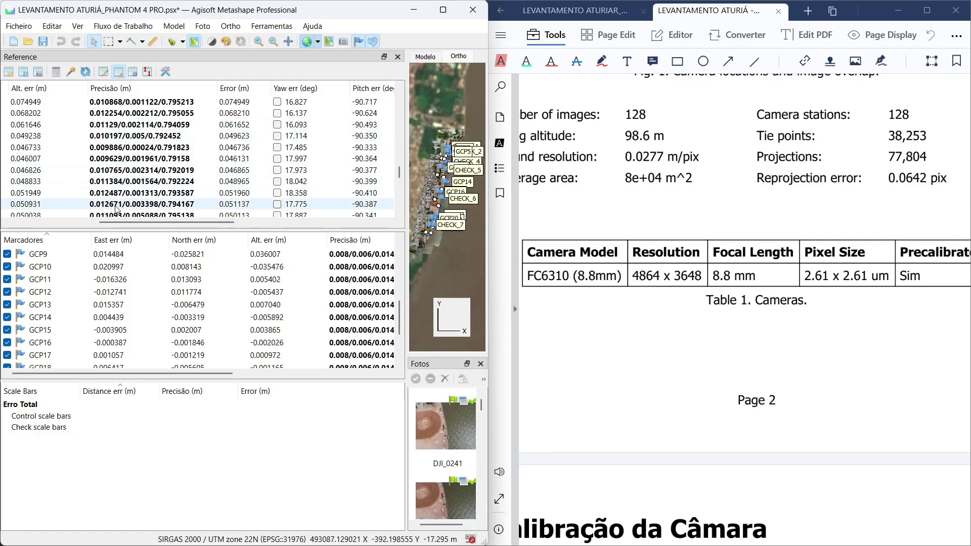
scroll(136, 177, "up", 5)
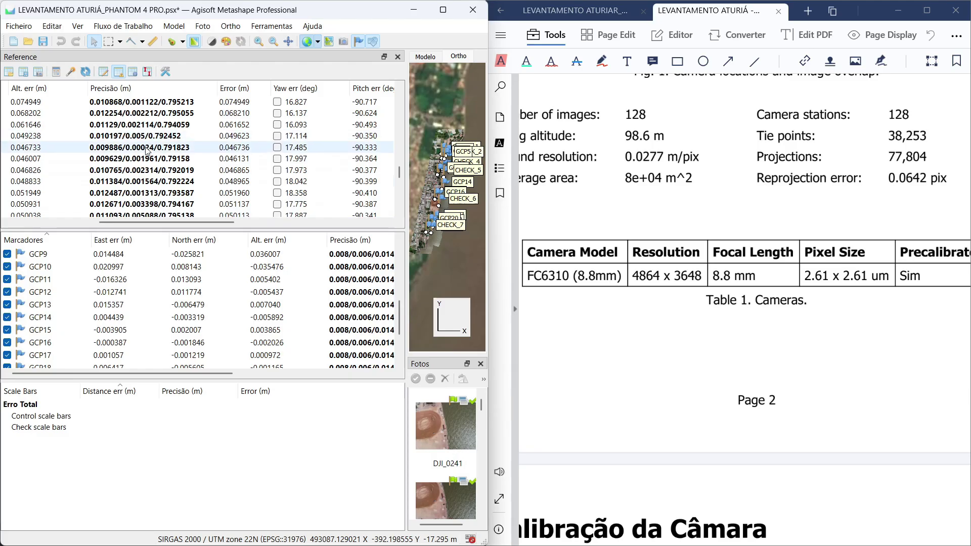
scroll(146, 150, "up", 3)
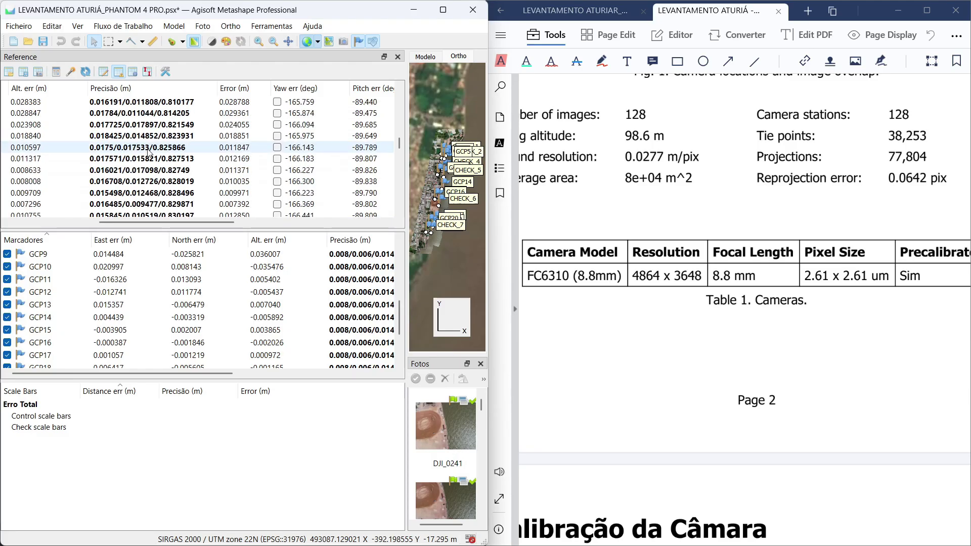
scroll(148, 151, "up", 3)
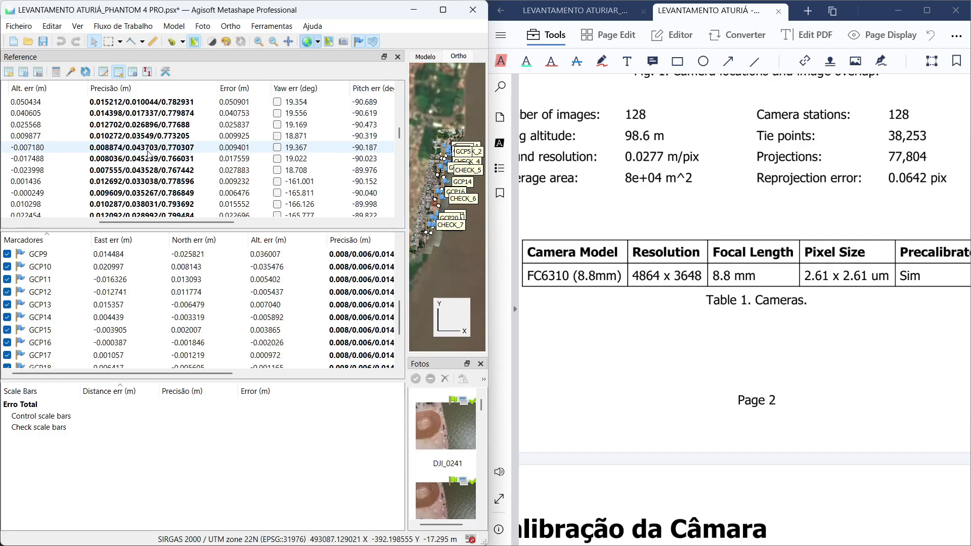
scroll(147, 162, "up", 5)
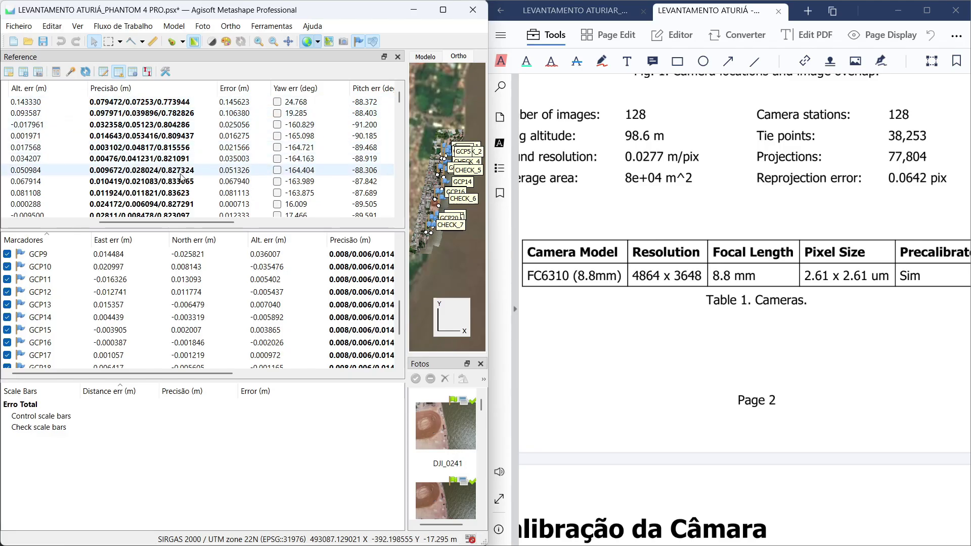
scroll(181, 177, "down", 3)
left_click_drag(167, 220, 73, 219)
scroll(182, 167, "up", 3)
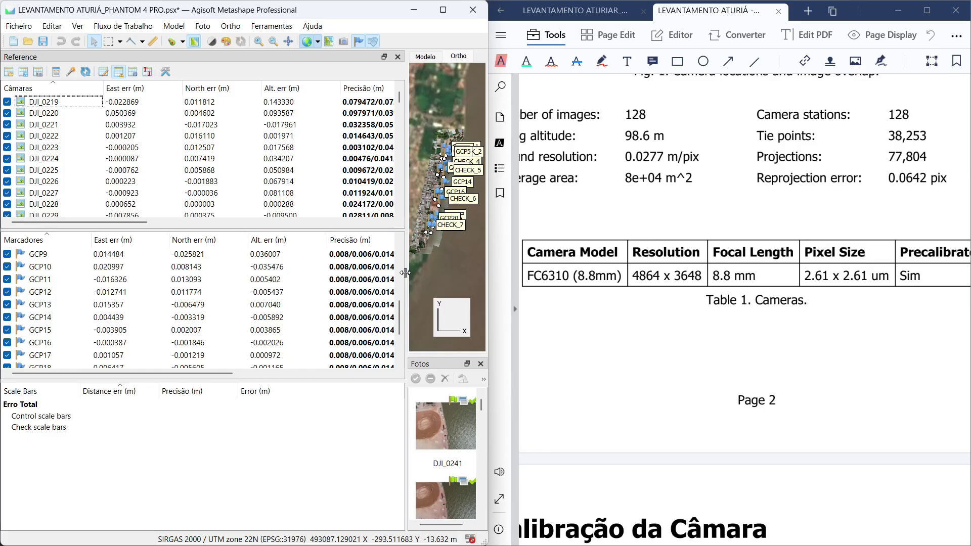
- Narrow the Reference pane and show the orthomosaic view in full screen
left_click_drag(406, 273, 208, 272)
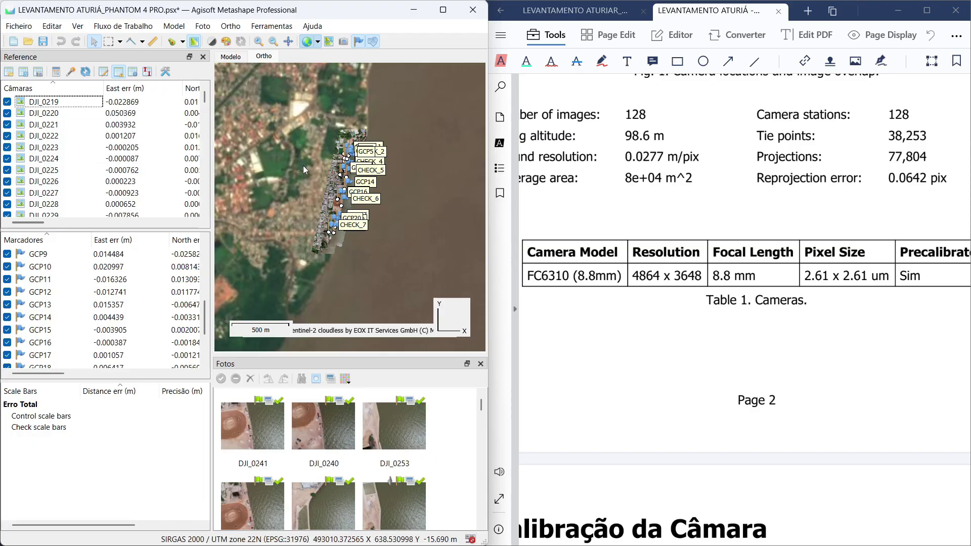
key("F11")
- Inspect the orthomosaic up close around the northern waterfront and the CHECK_1, CHECK_2 and GCP1 to GCP5 markers
scroll(363, 193, "up", 8)
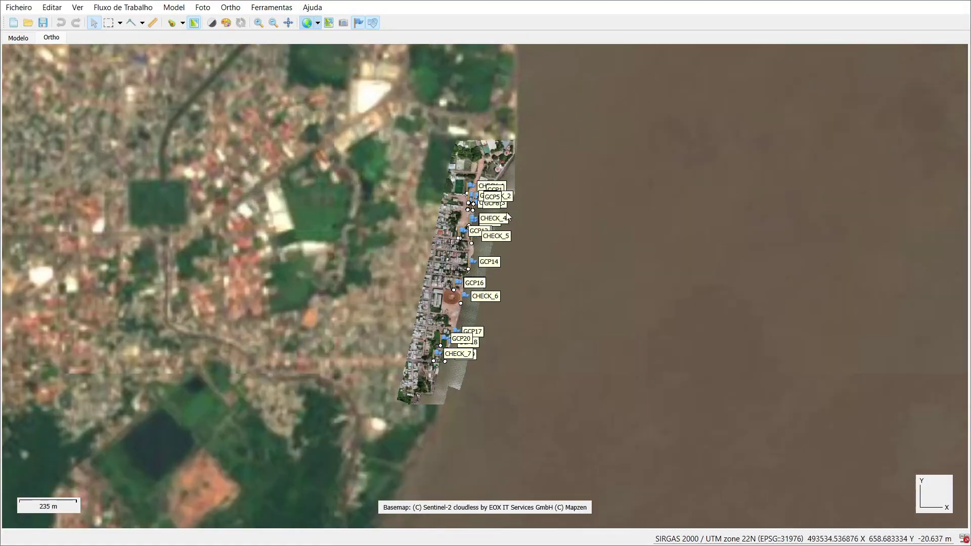
left_click_drag(422, 249, 430, 292)
scroll(448, 180, "up", 5)
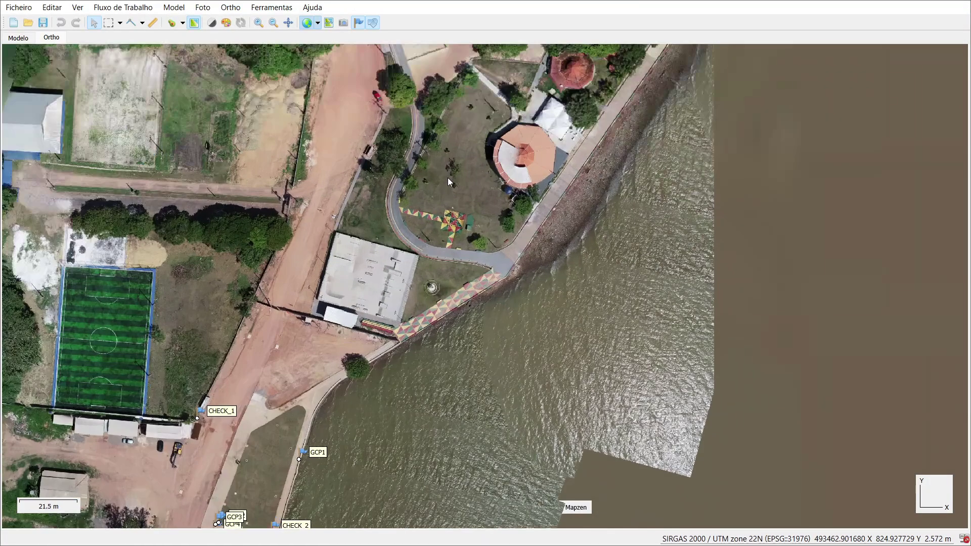
scroll(441, 290, "down", 6)
scroll(434, 304, "up", 5)
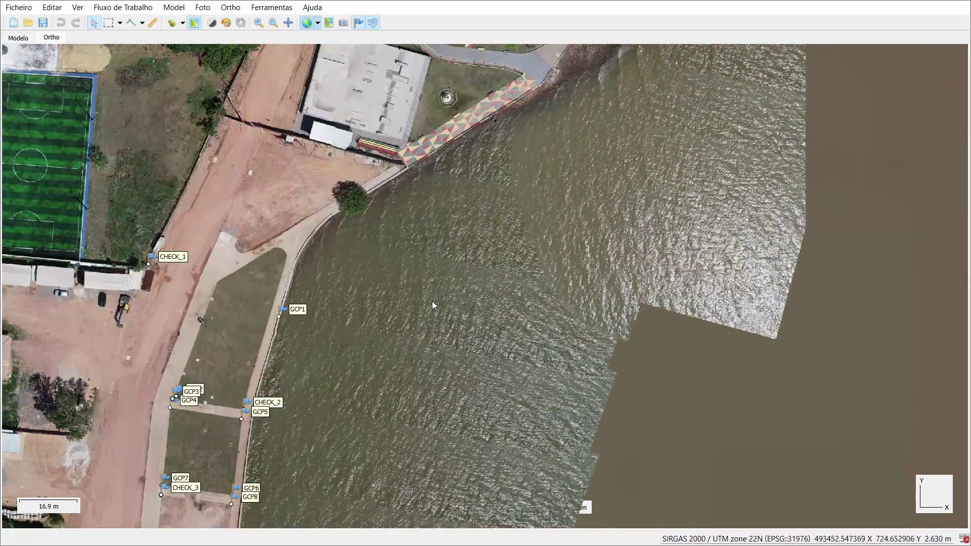
scroll(433, 303, "down", 3)
scroll(394, 314, "up", 4)
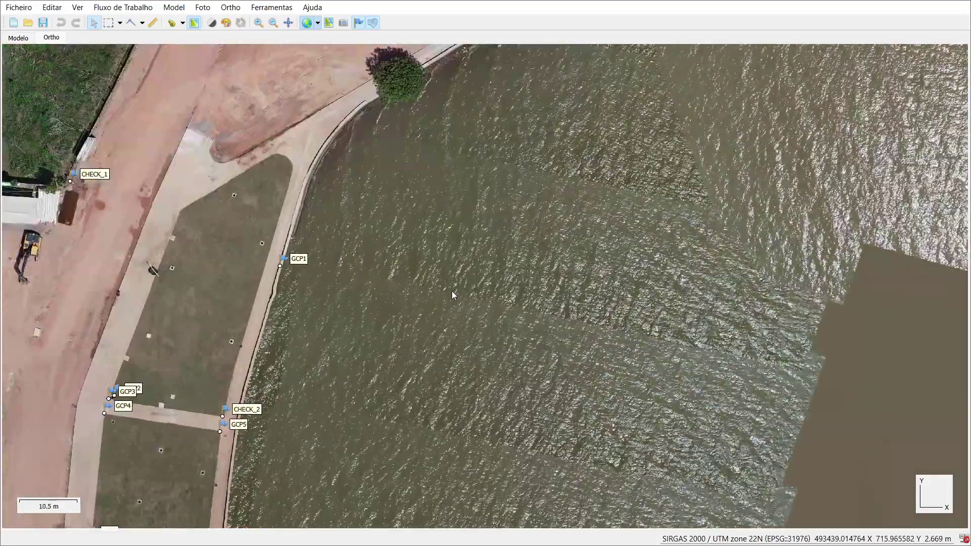
- Inspect the orthomosaic southward along the waterfront, from CHECK_1 past CHECK_5, GCP14 and CHECK_6 to the southern blocks
scroll(435, 285, "up", 3)
scroll(386, 272, "down", 8)
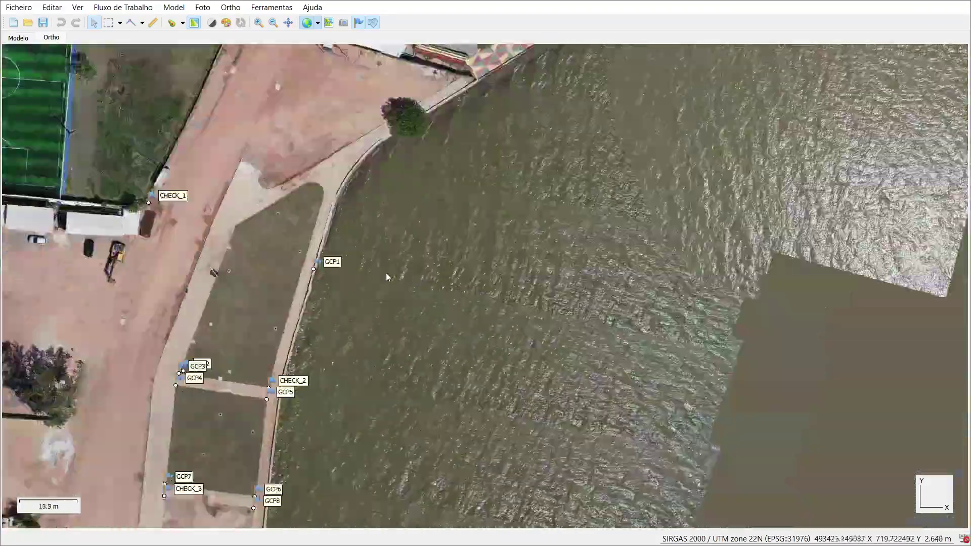
scroll(390, 271, "down", 4)
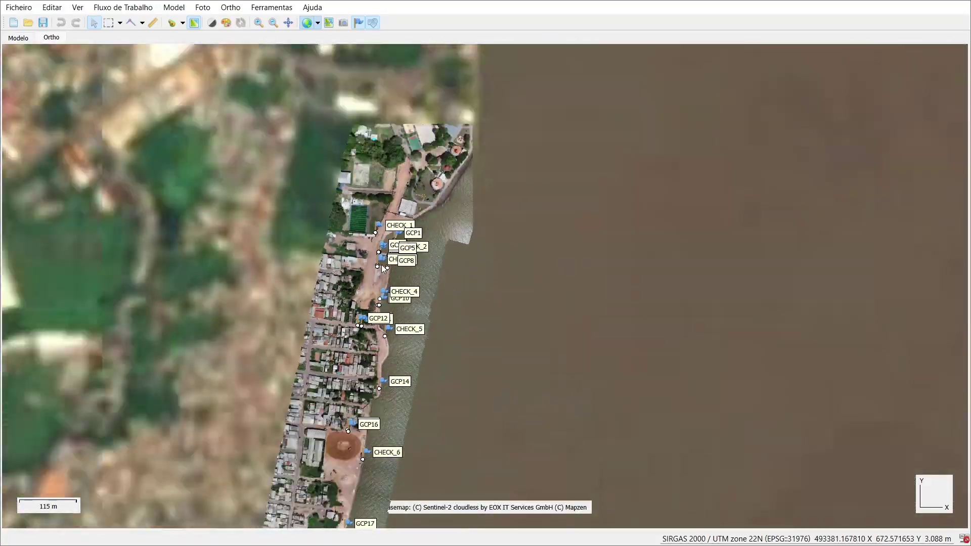
left_click_drag(404, 252, 407, 230)
scroll(365, 314, "up", 4)
left_click_drag(394, 315, 421, 213)
left_click_drag(443, 286, 444, 214)
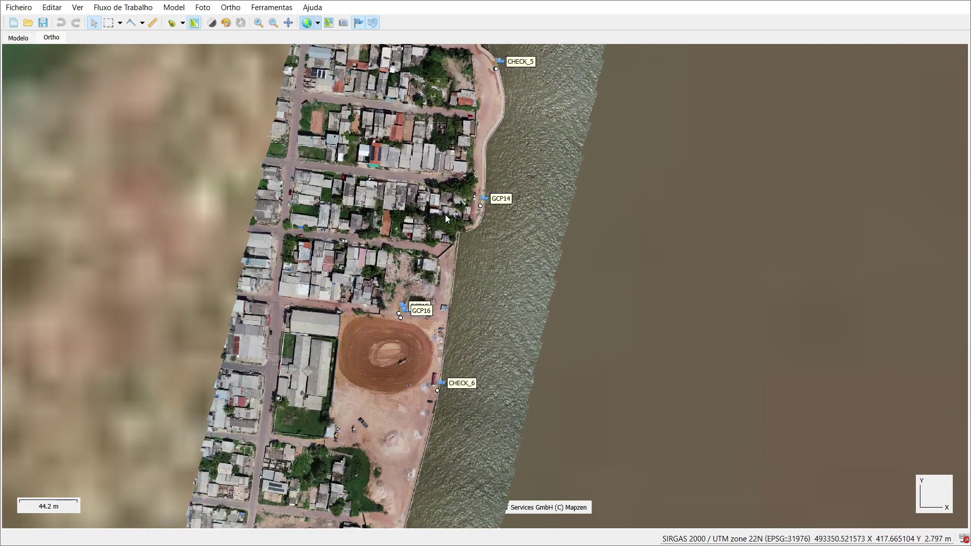
left_click_drag(386, 336, 401, 209)
left_click_drag(365, 363, 418, 234)
- Inspect the orthomosaic back northward to the football field and northern park, including the CHECK_1 to CHECK_3 marker area up close
left_click_drag(409, 273, 426, 418)
left_click_drag(433, 325, 393, 468)
left_click_drag(444, 294, 400, 454)
left_click_drag(468, 89, 467, 360)
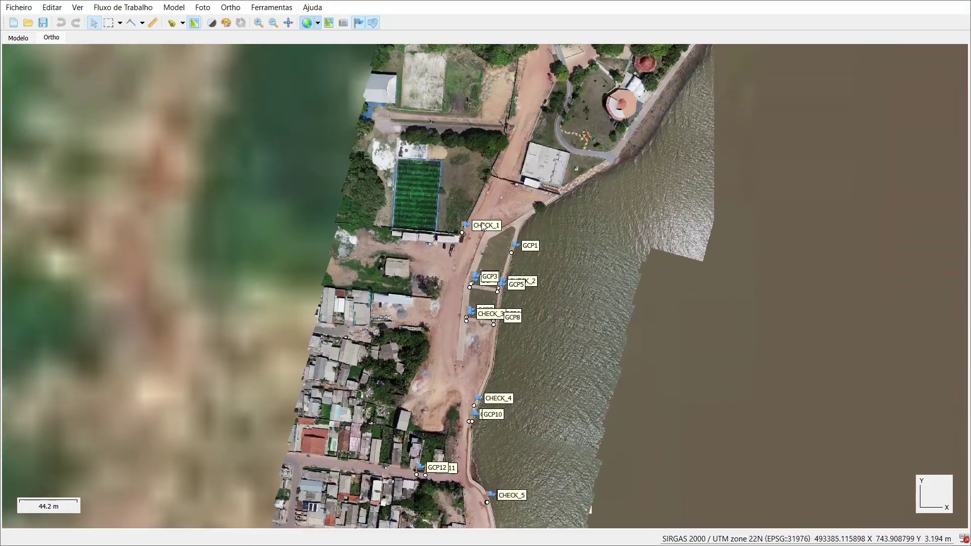
left_click_drag(481, 208, 444, 322)
scroll(470, 293, "up", 4)
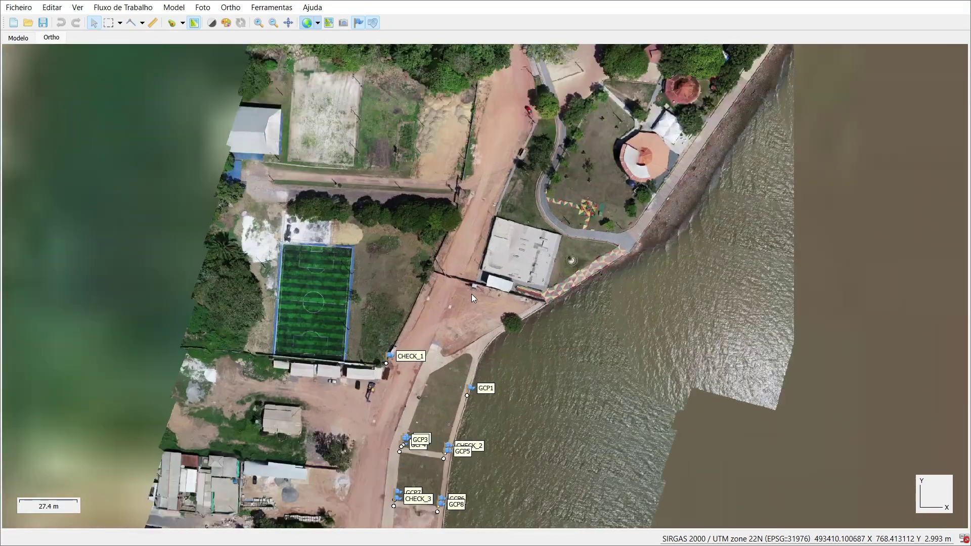
scroll(478, 289, "down", 6)
scroll(475, 353, "up", 4)
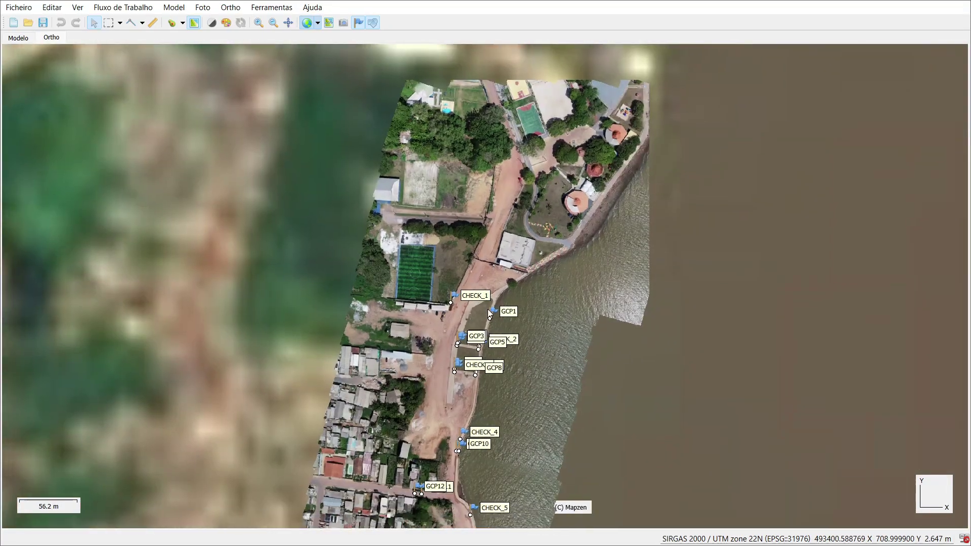
scroll(475, 303, "up", 4)
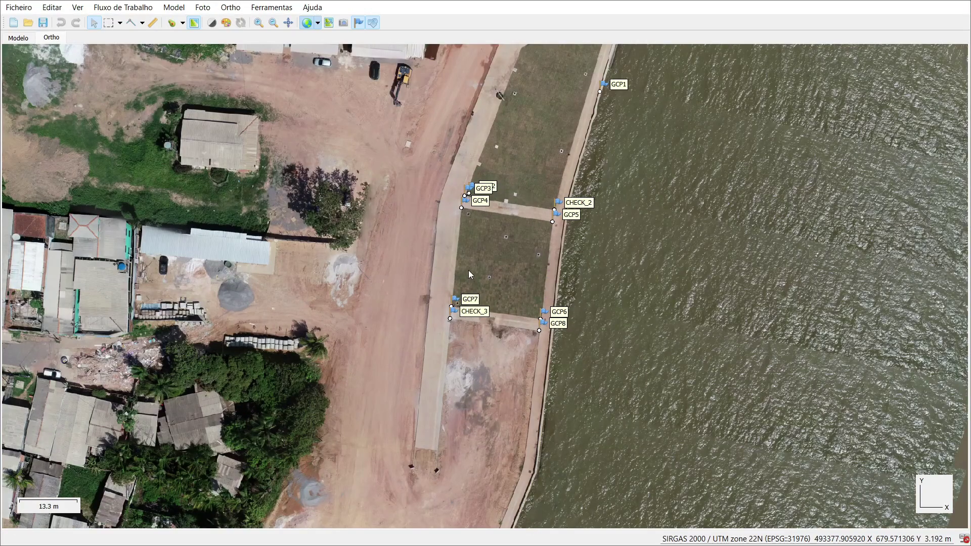
- Examine the full orthomosaic strip against the basemap, checking how the GCPs and check points are distributed from north to south
scroll(469, 270, "down", 10)
left_click_drag(456, 286, 480, 188)
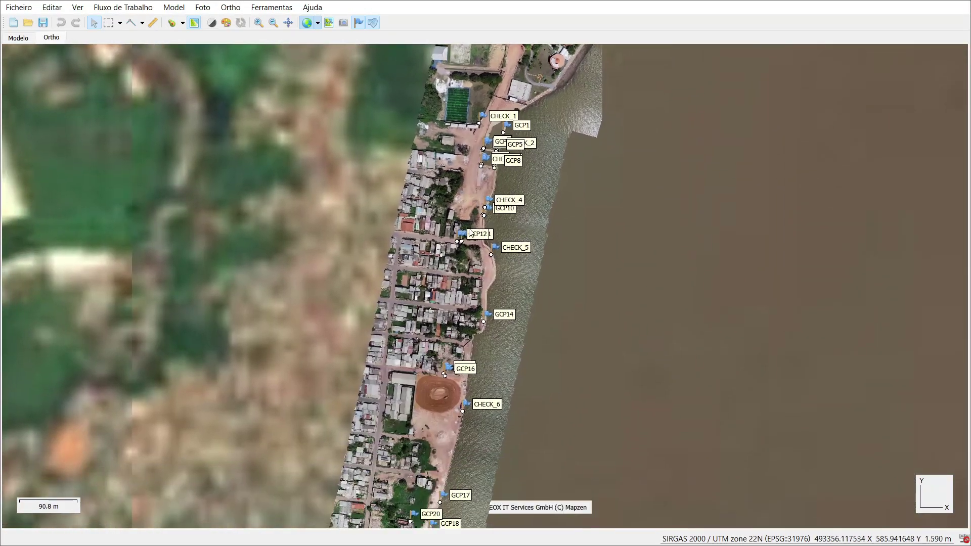
scroll(470, 264, "up", 4)
scroll(488, 266, "down", 4)
scroll(490, 260, "up", 1)
scroll(491, 260, "up", 1)
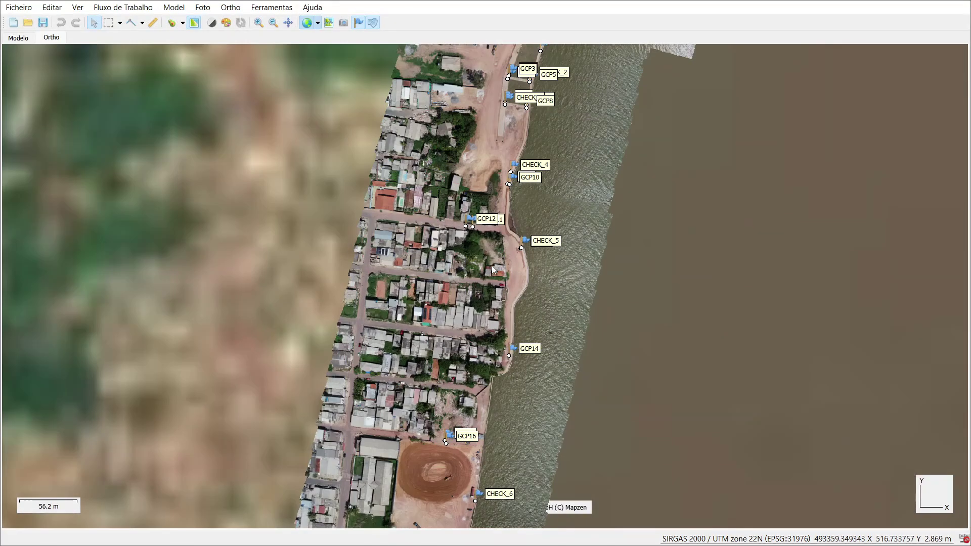
scroll(529, 186, "down", 6)
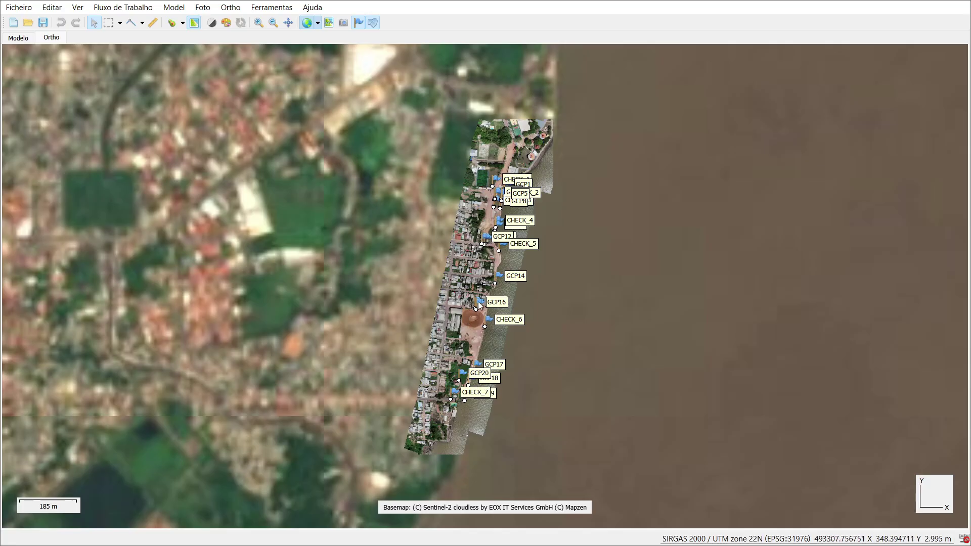
scroll(476, 189, "up", 4)
scroll(497, 175, "up", 3)
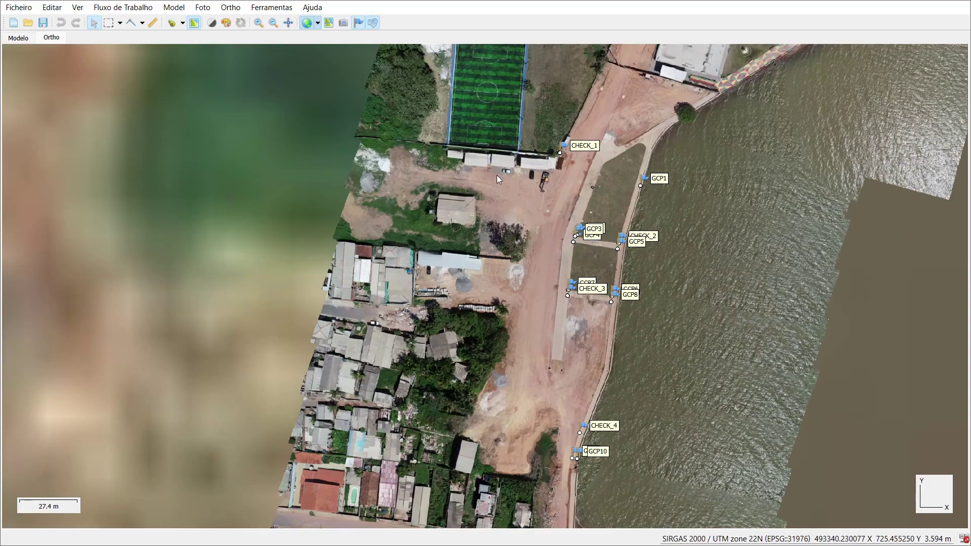
scroll(496, 175, "down", 5)
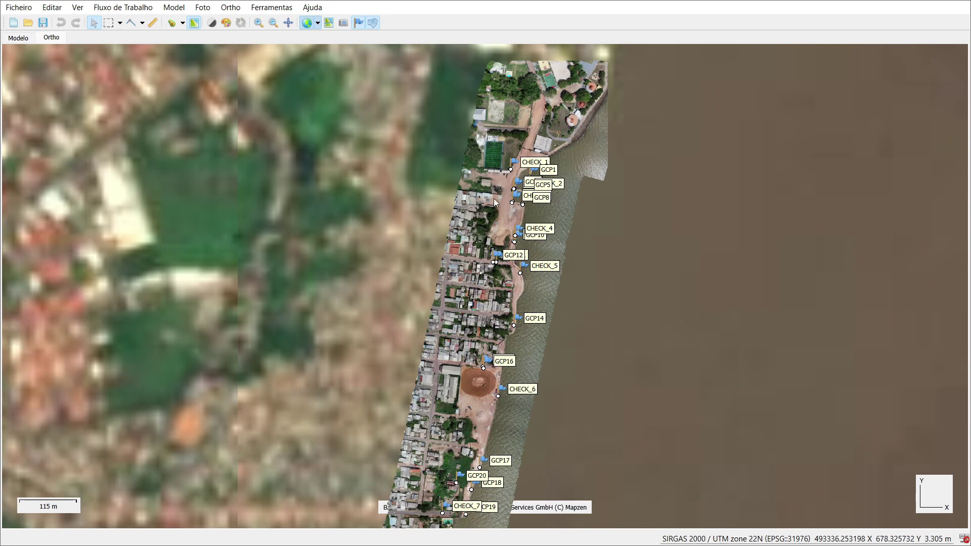
- Leave full screen and examine the report's camera calibration page, with the image residuals plot and the calibration coefficients table
key("F11")
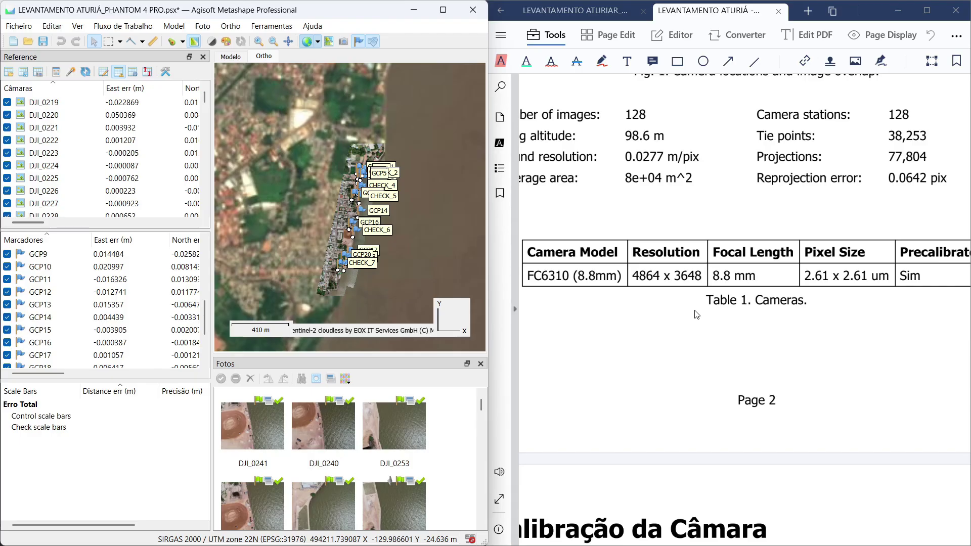
scroll(722, 275, "down", 7)
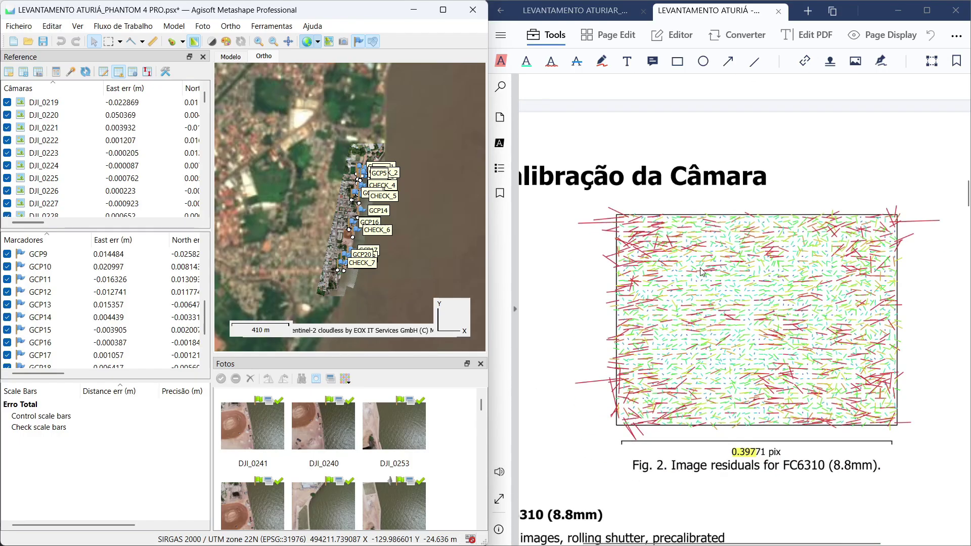
scroll(705, 269, "down", 1)
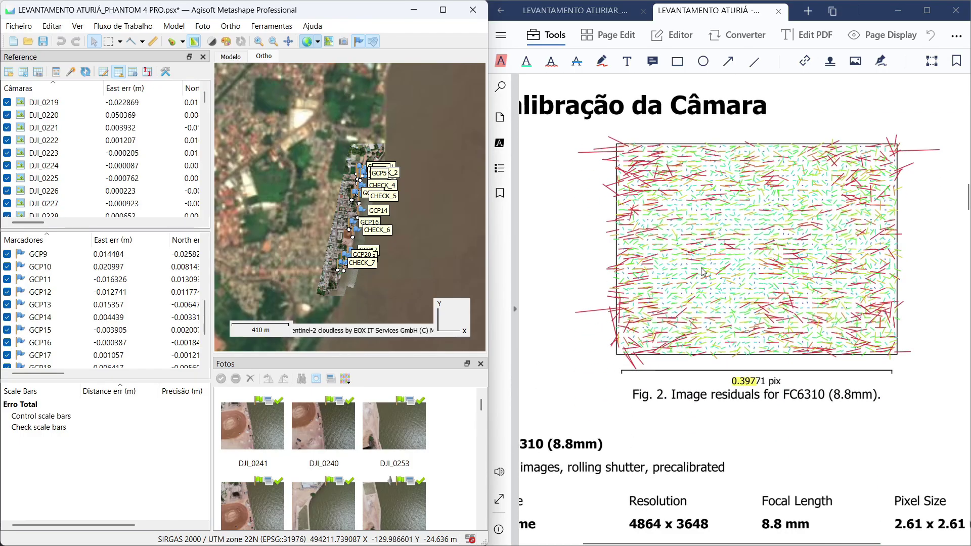
left_click(738, 277)
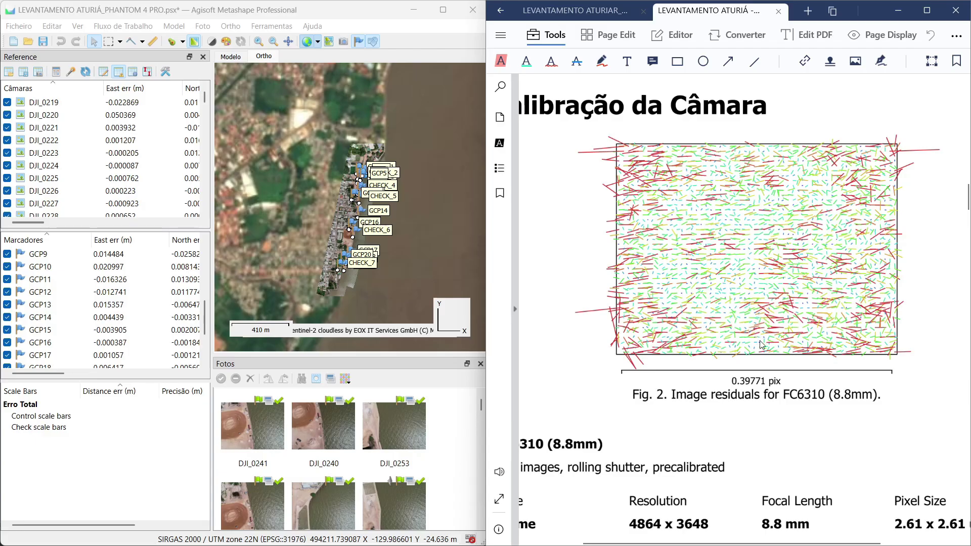
scroll(750, 347, "down", 7)
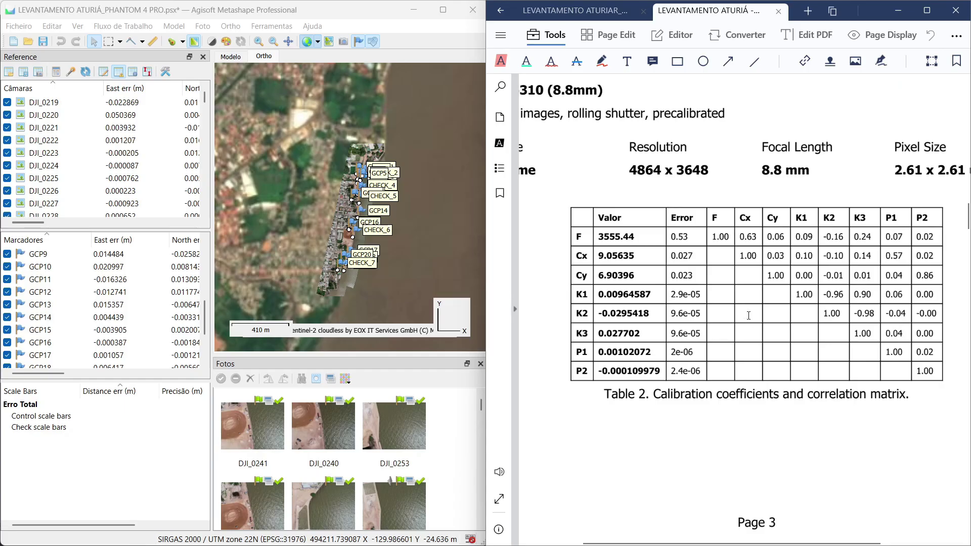
scroll(752, 313, "down", 1)
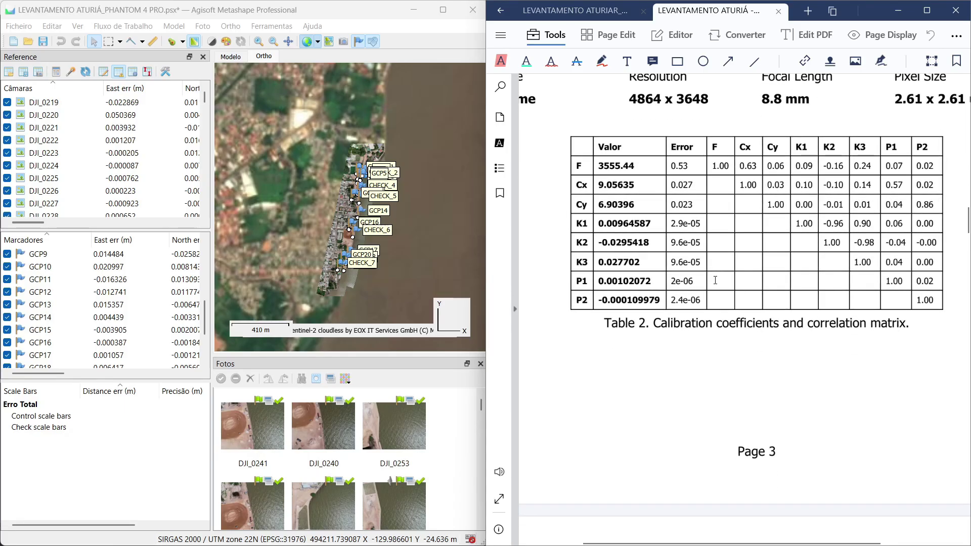
scroll(715, 279, "up", 1)
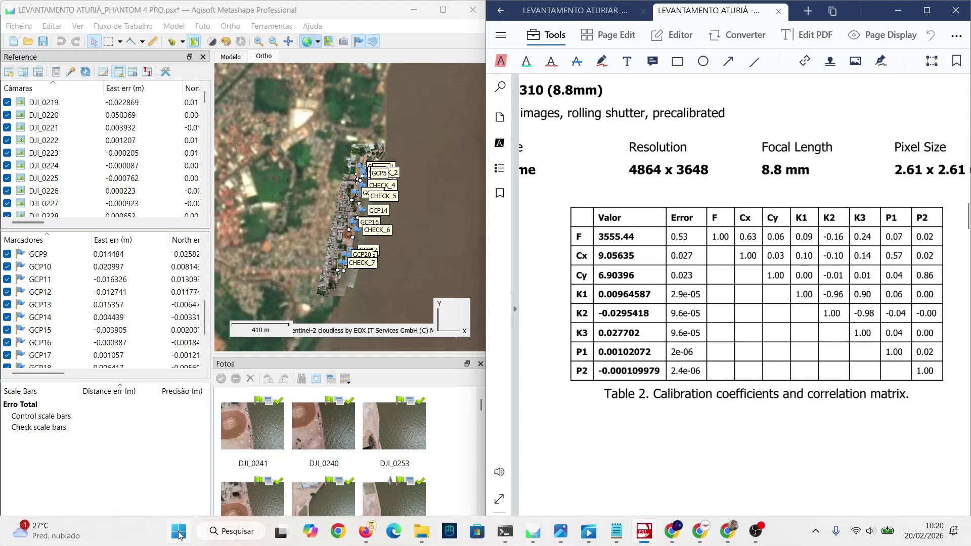
- Open the Windows Calculator and position its window clear of the report's calibration coefficient values
left_click(178, 531)
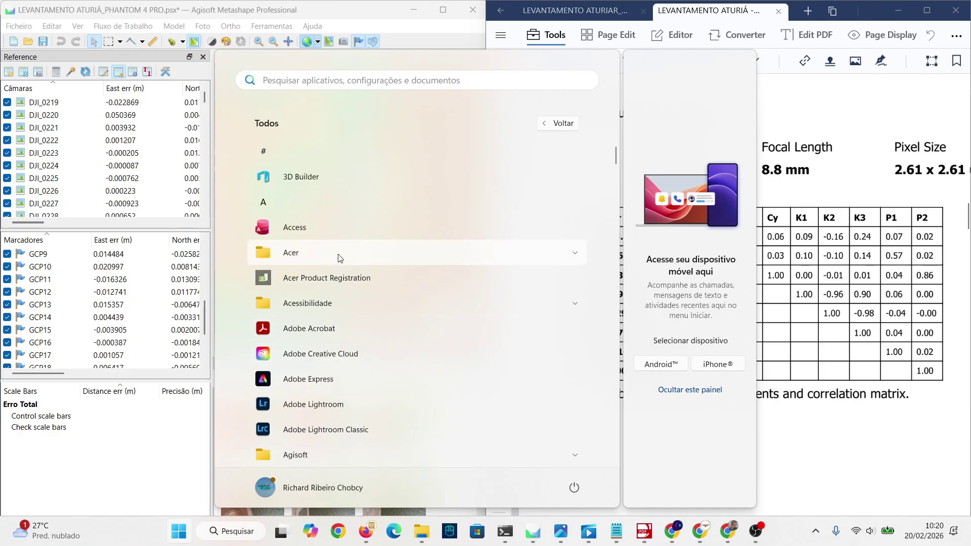
scroll(359, 277, "down", 5)
scroll(357, 273, "up", 5)
left_click(559, 123)
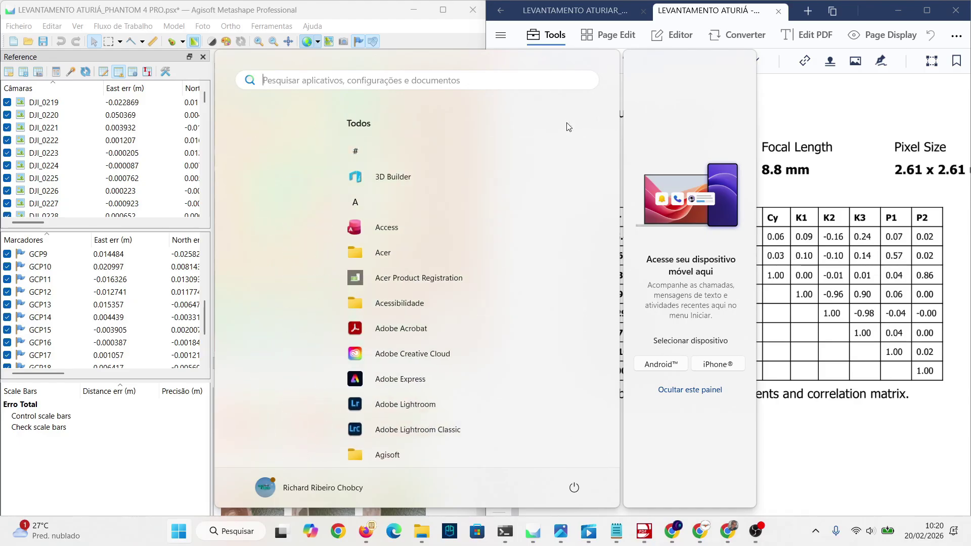
scroll(436, 212, "down", 3)
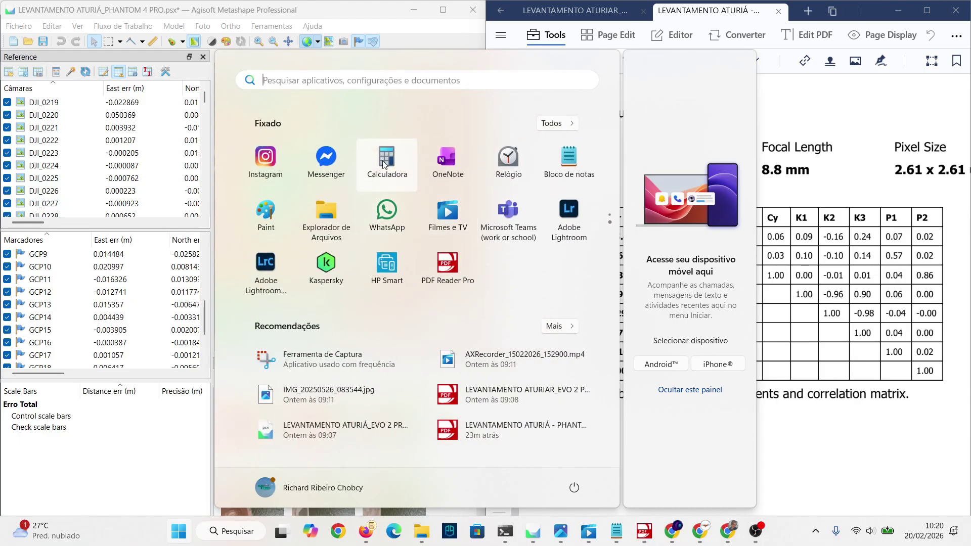
left_click(386, 162)
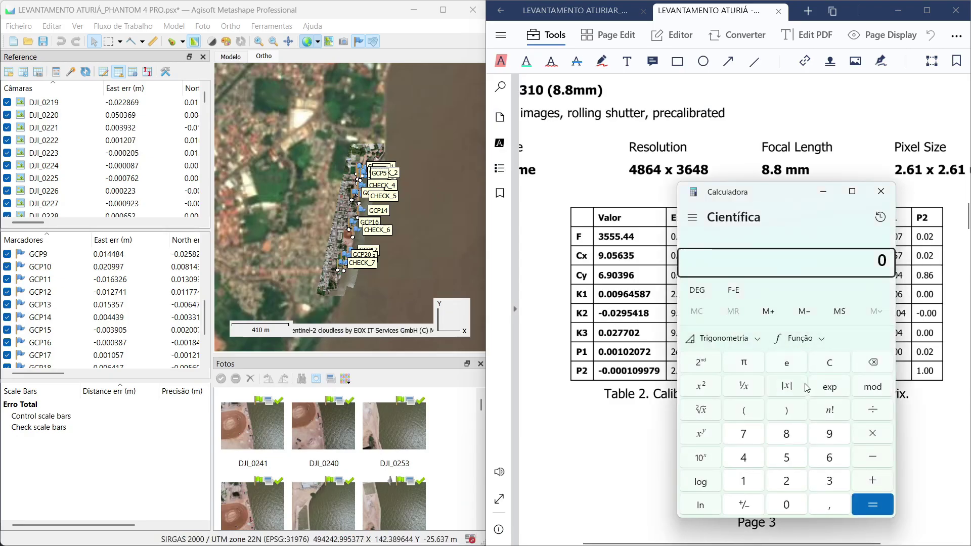
left_click_drag(783, 191, 590, 97)
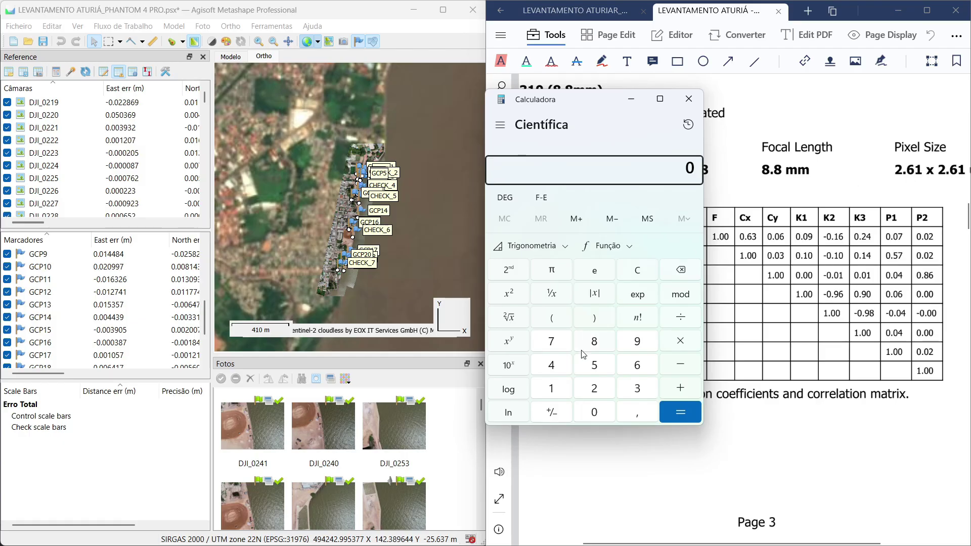
- Enter the camera's pixel size in millimetres, 0,00261, in the Calculator
left_click(638, 414)
double_click(600, 413)
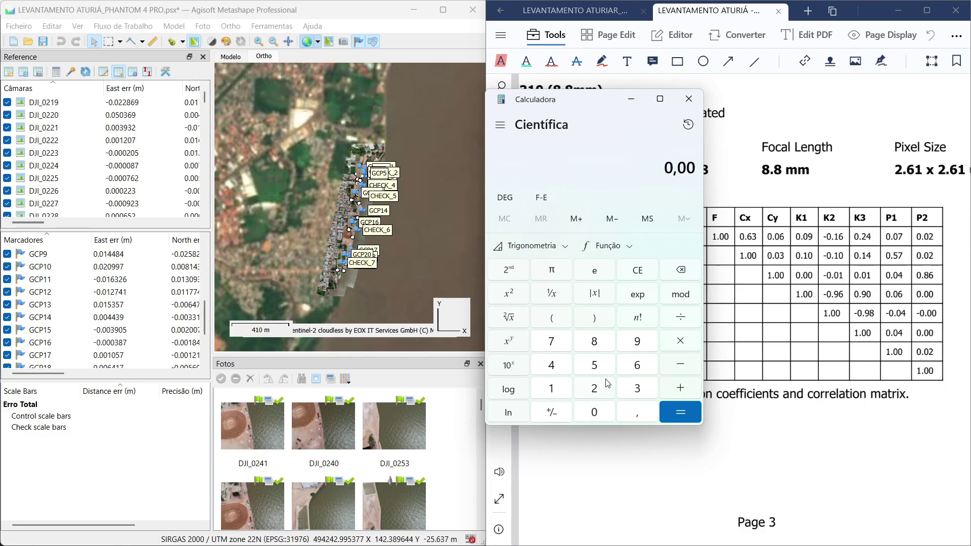
left_click(595, 389)
left_click(638, 366)
left_click(555, 390)
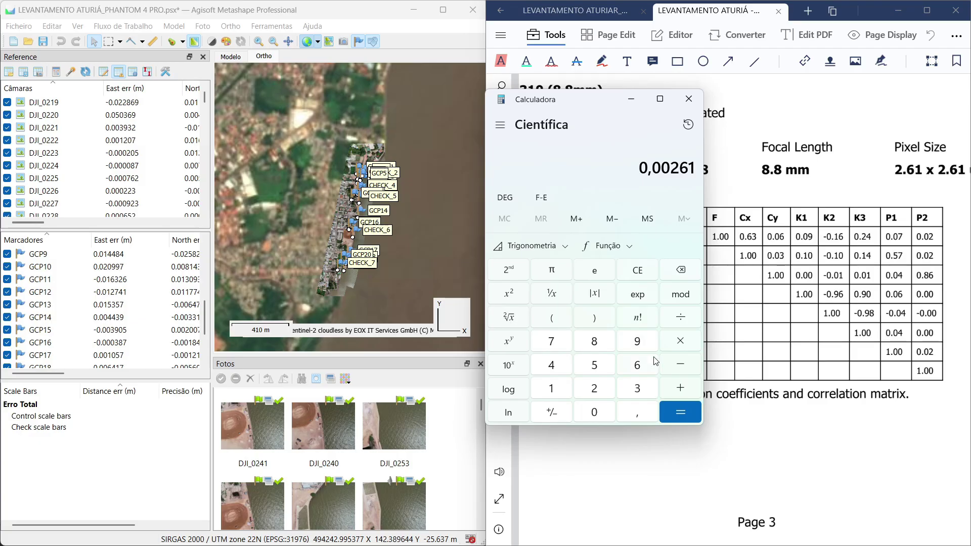
- Multiply the pixel size by the calibrated F value 3555,44 to get the focal length in millimetres, and minimize the Calculator
left_click(676, 339)
left_click_drag(585, 104, 808, 110)
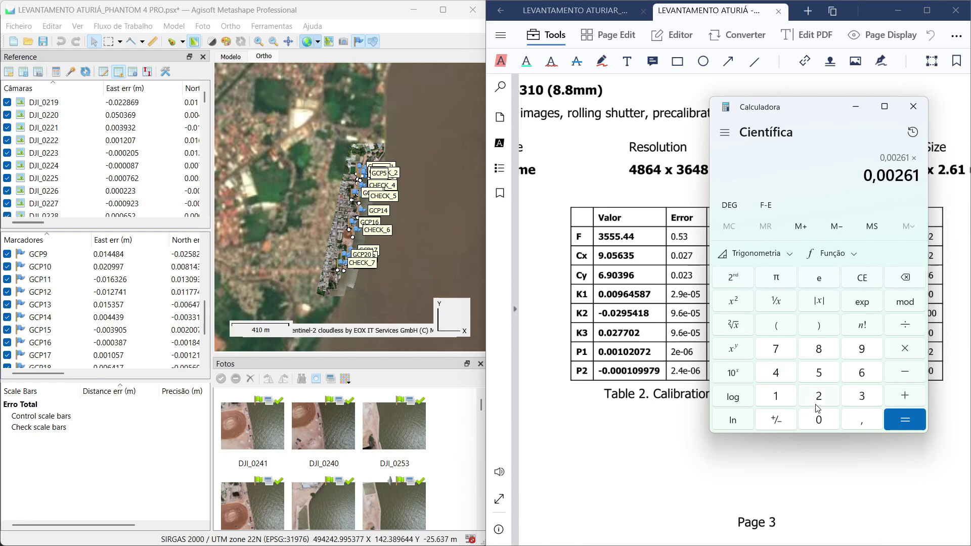
type("3")
left_click(823, 379)
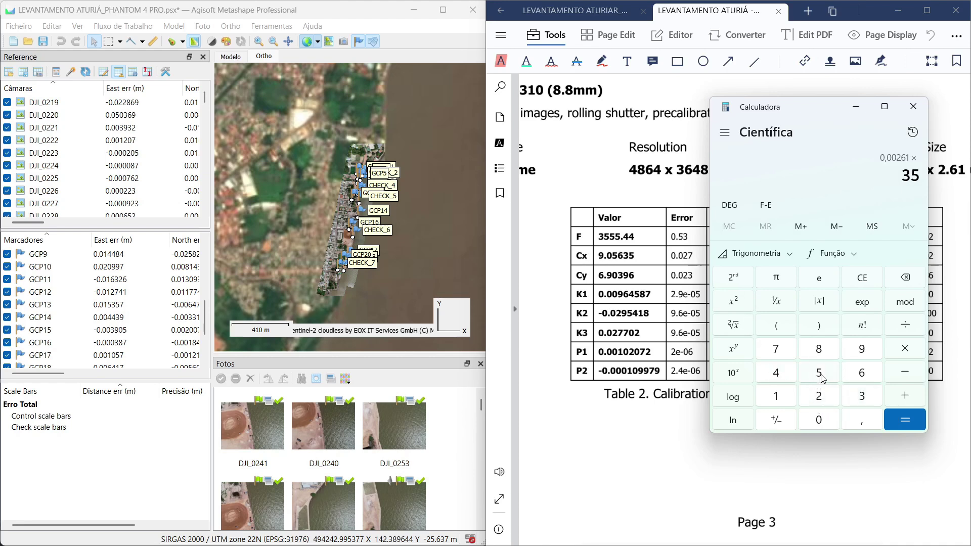
left_click(824, 378)
left_click(824, 378)
left_click(862, 421)
type("44")
left_click(893, 417)
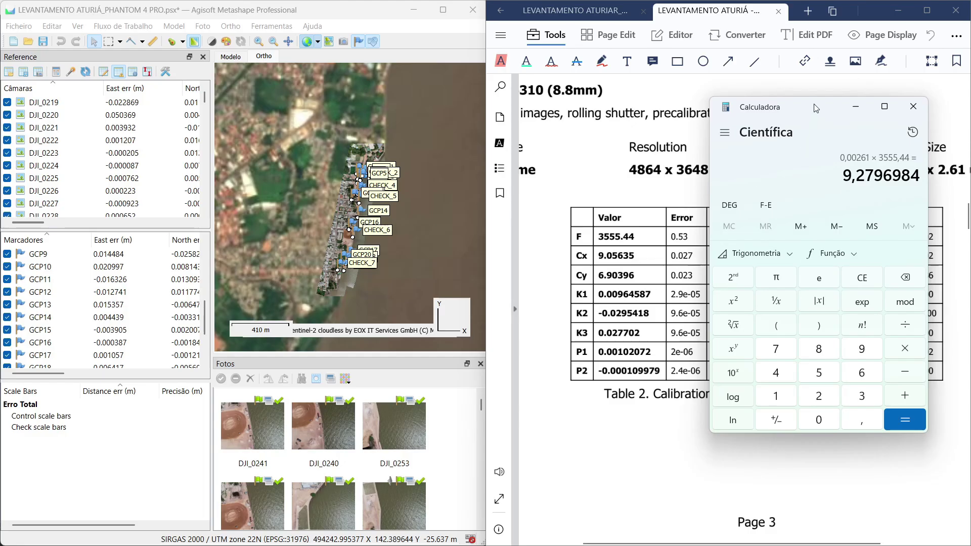
left_click_drag(816, 108, 428, 101)
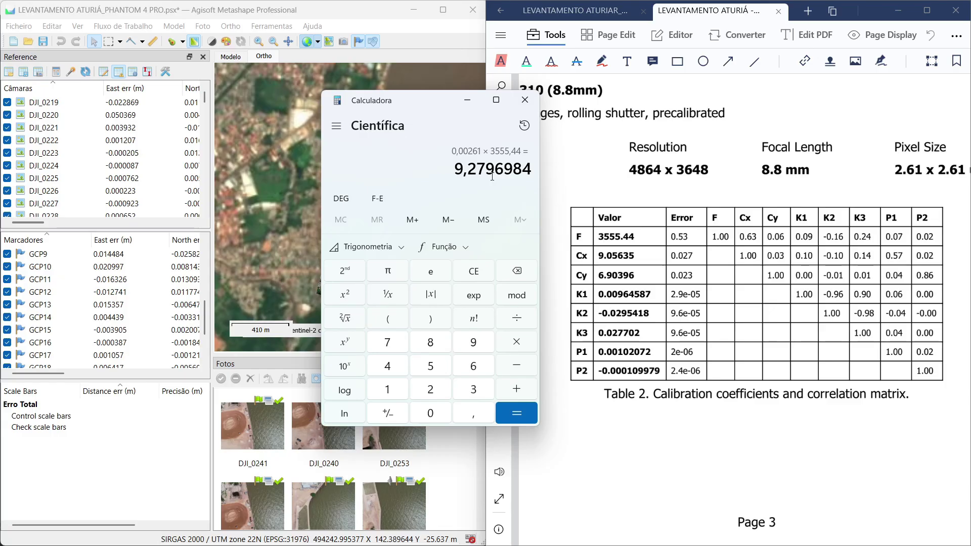
left_click(467, 100)
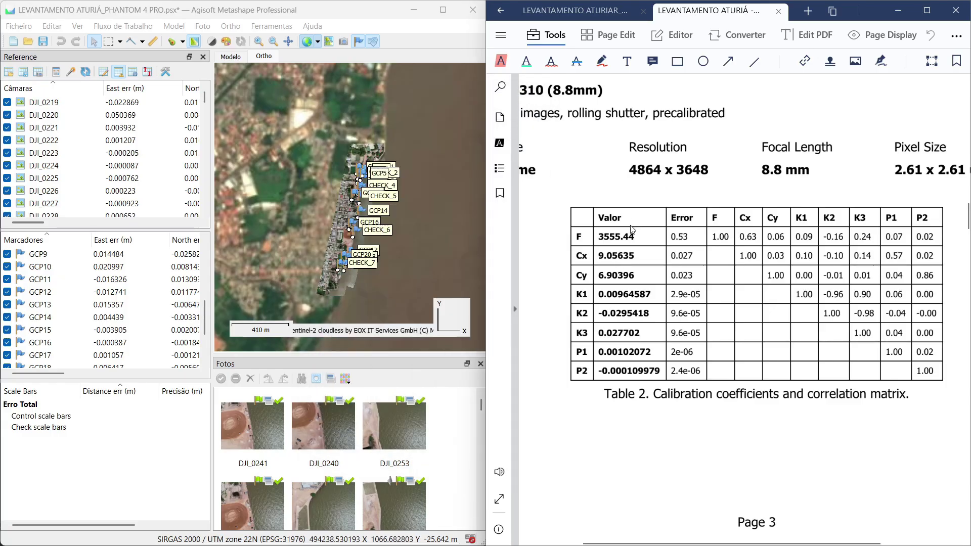
- Examine the report's average camera location errors and the RMSE tables of the control points and check points
scroll(631, 230, "down", 15)
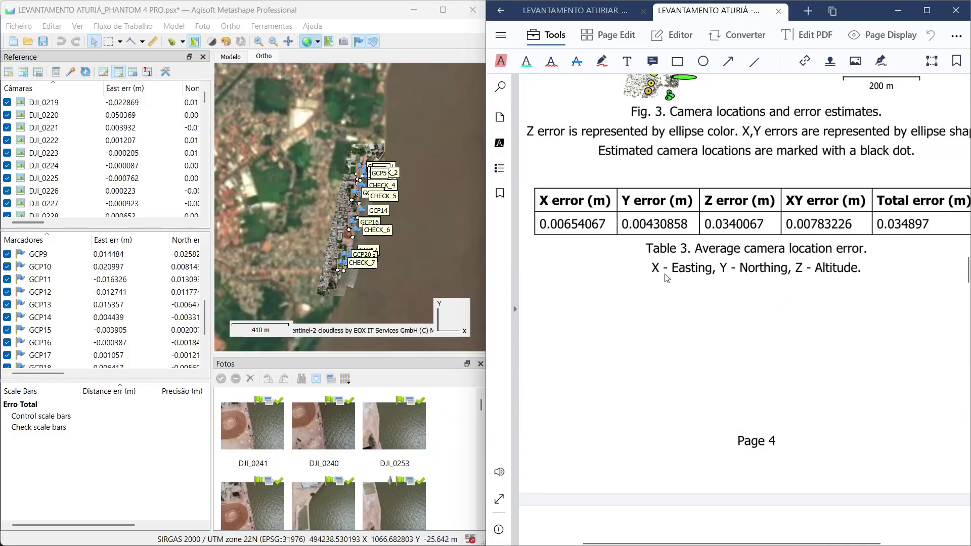
scroll(665, 277, "up", 1)
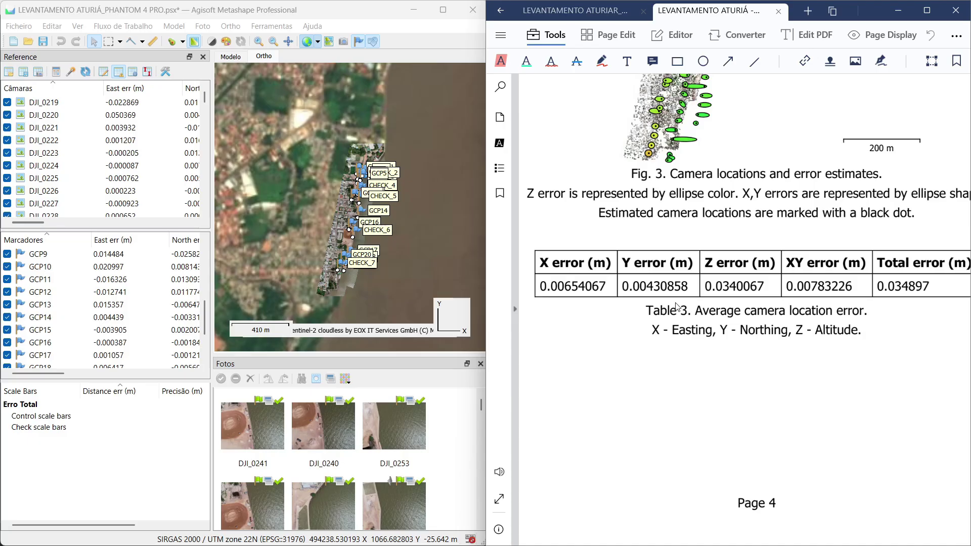
scroll(688, 286, "down", 5)
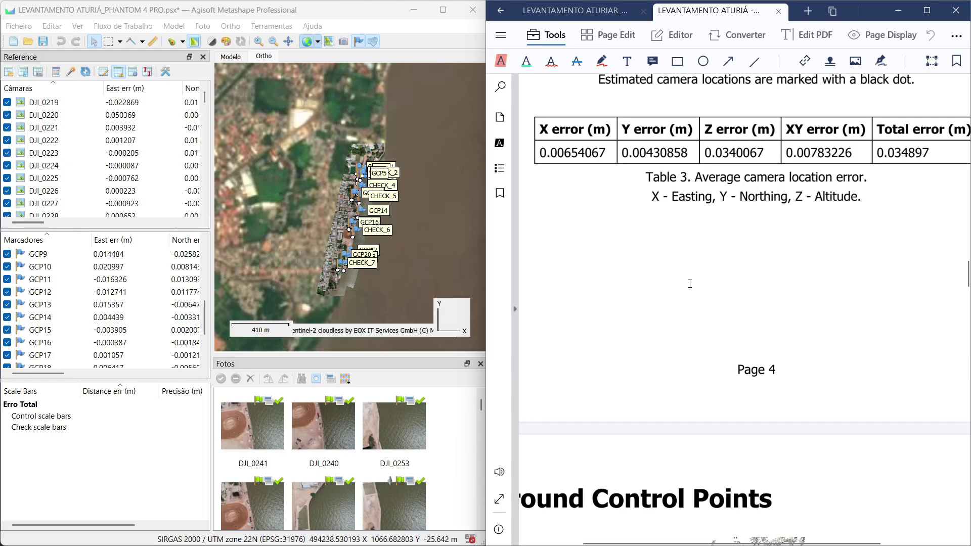
scroll(695, 304, "down", 8)
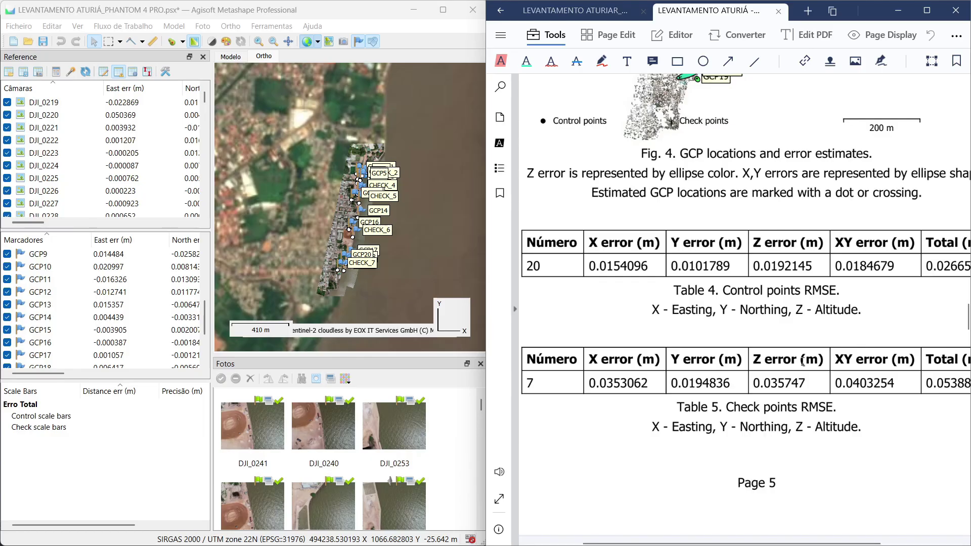
- Review the report's GCP error tables and error map, and go back to the calibration coefficients and correlation matrix
scroll(803, 362, "down", 3)
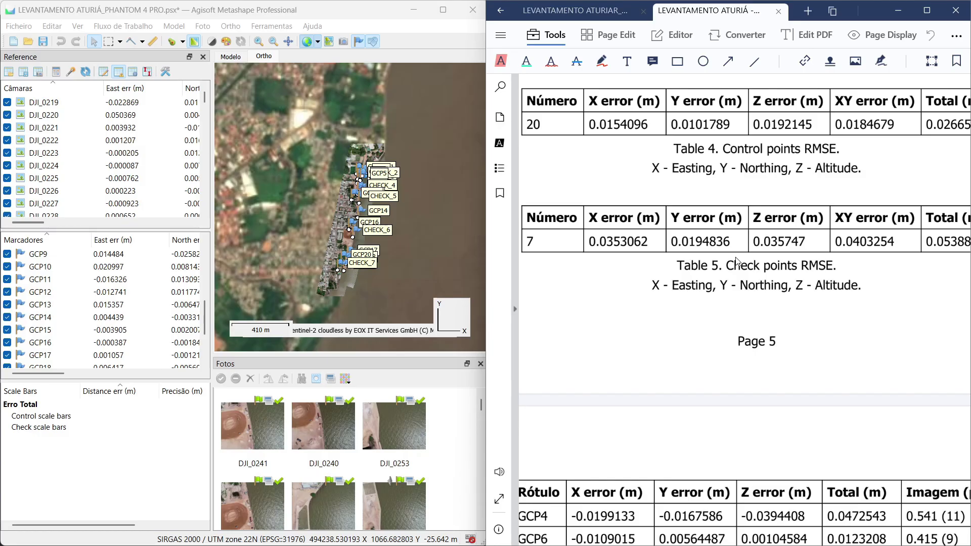
scroll(735, 261, "up", 10)
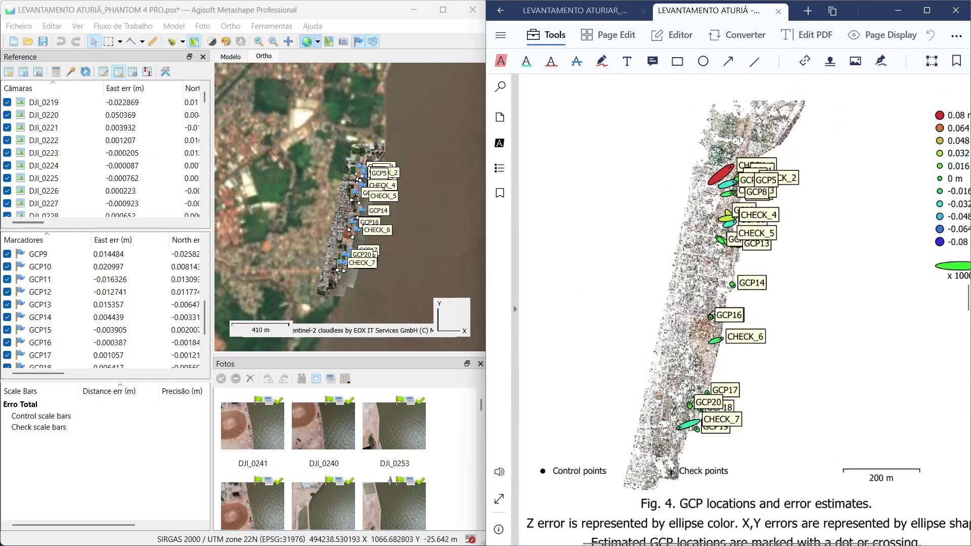
scroll(738, 261, "up", 12)
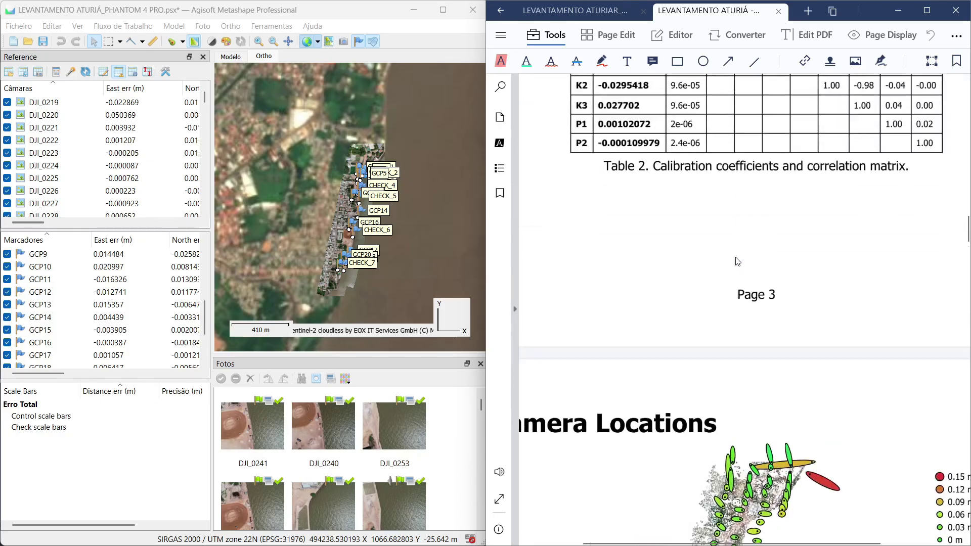
scroll(736, 261, "up", 1)
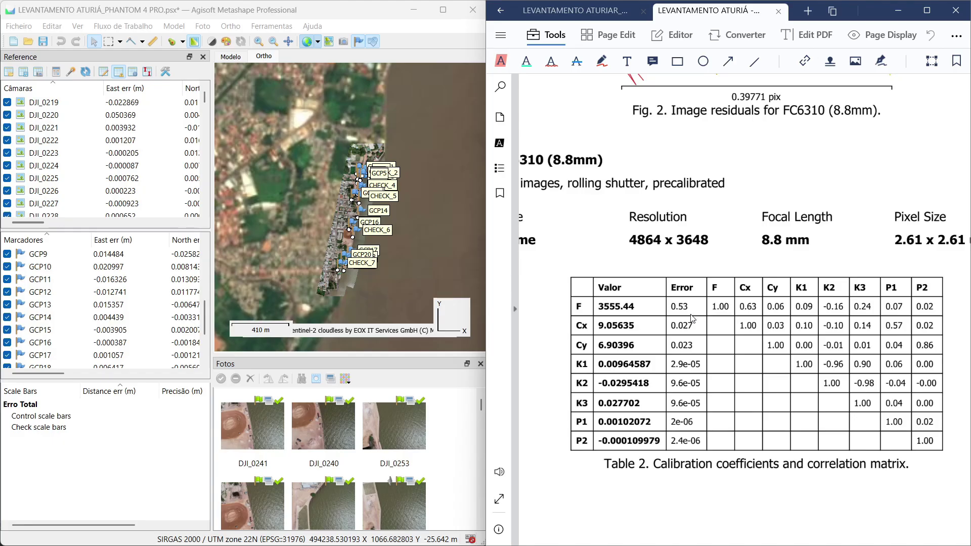
- Bring up the point detail recording in the video player, the photo IMG_20250526_083544.jpg, and PROJETO ATURIAR.csv in Notepad
mouse_move(627, 543)
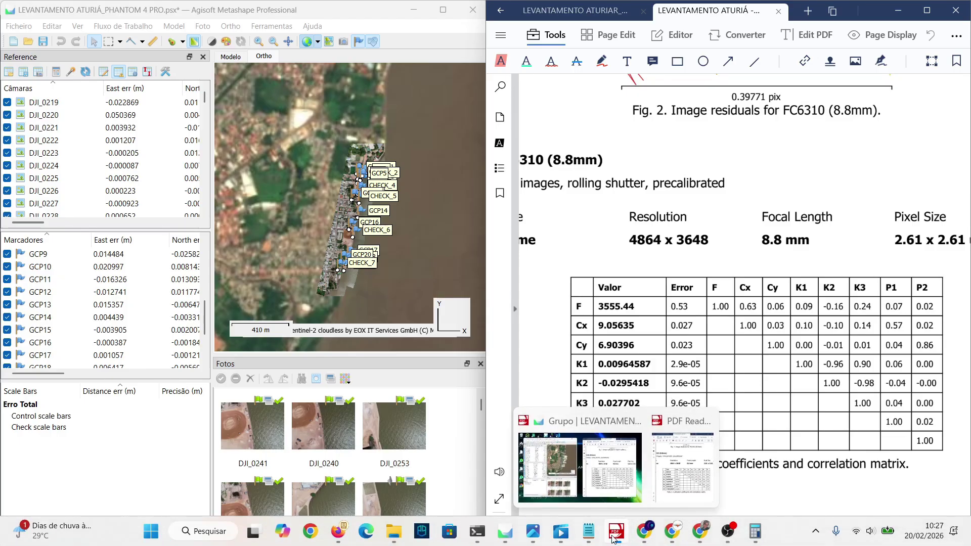
left_click(559, 537)
mouse_move(523, 535)
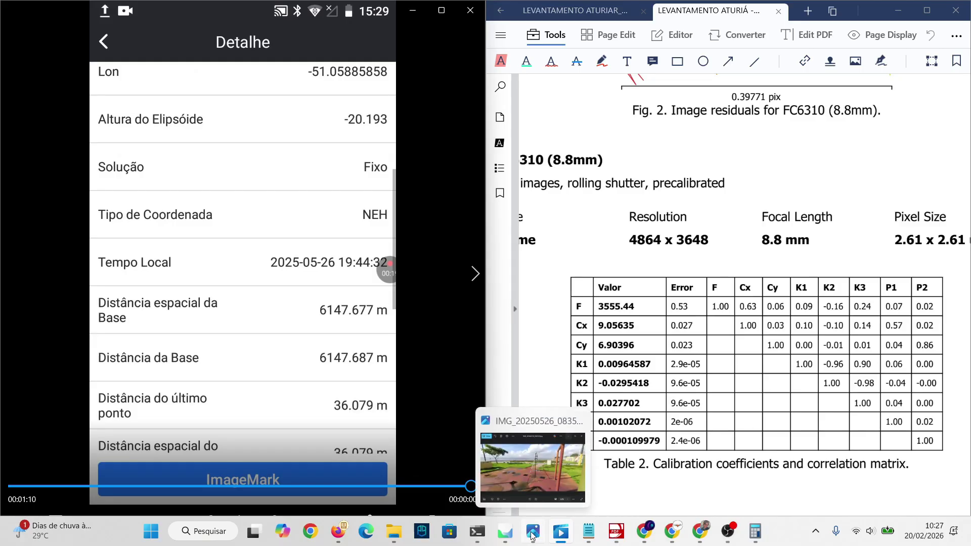
left_click(532, 536)
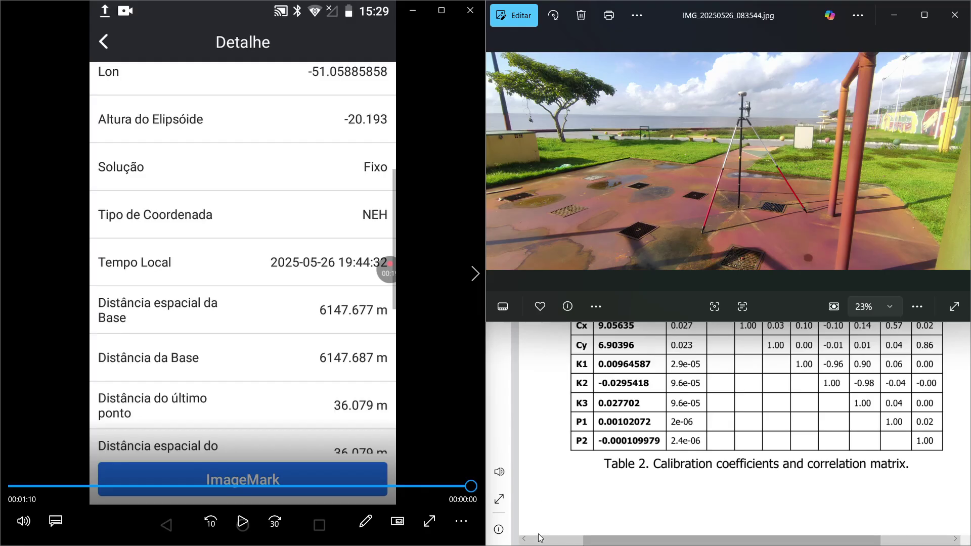
mouse_move(667, 540)
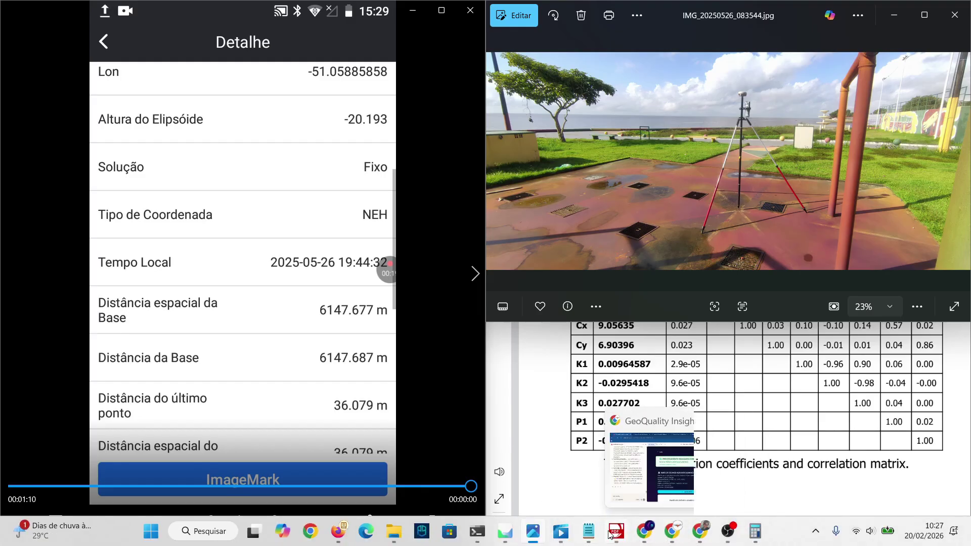
left_click(589, 532)
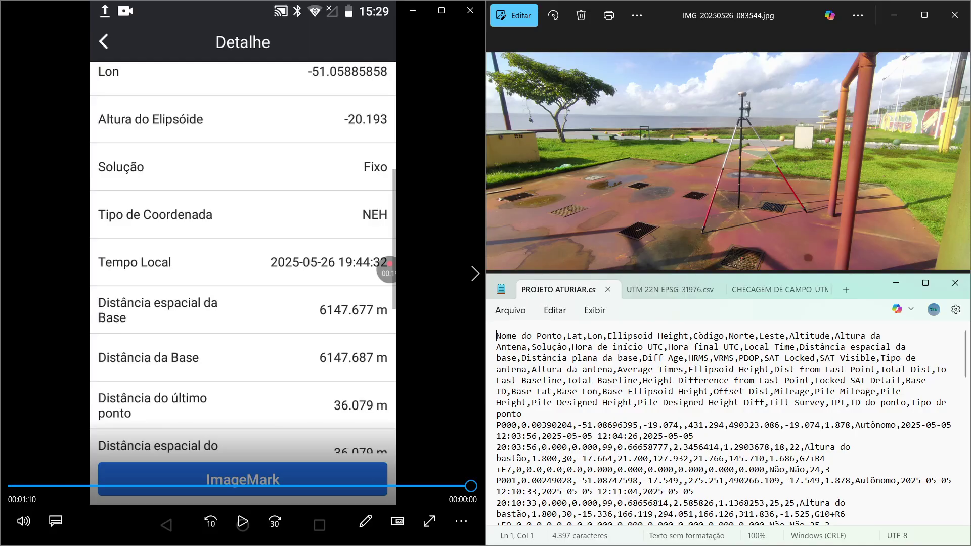
- Find and highlight the records of points ATUP01, ATUP02 and ATUP03 in PROJETO ATURIAR.csv
scroll(573, 418, "down", 15)
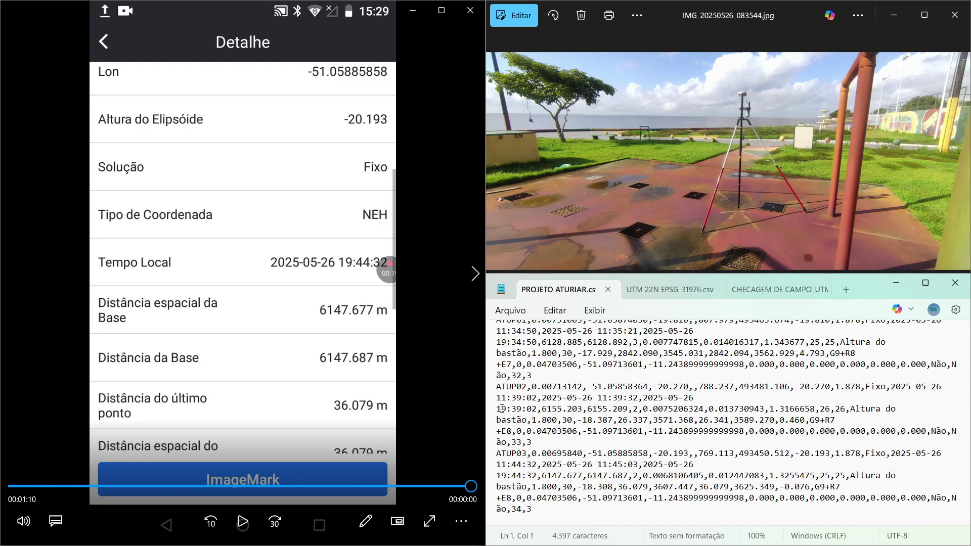
scroll(508, 408, "up", 1)
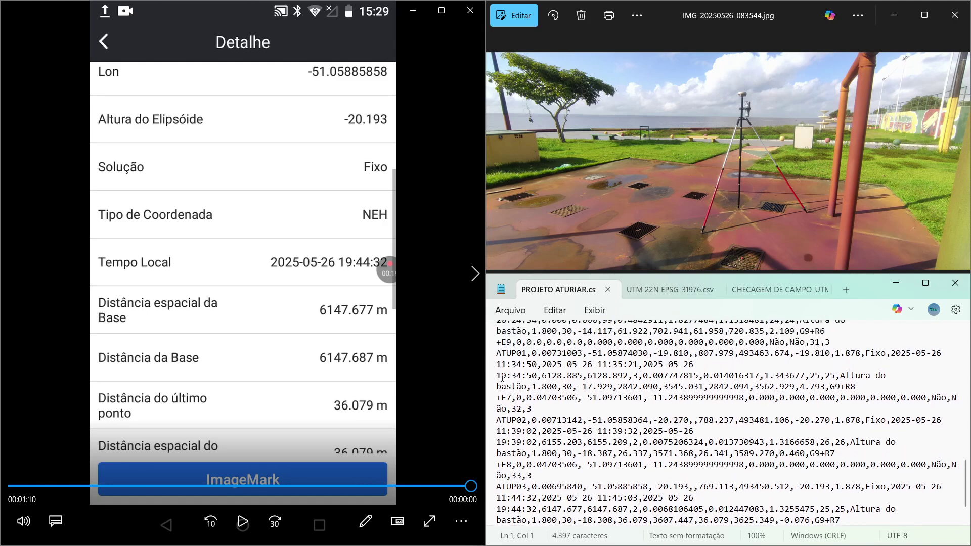
left_click_drag(496, 352, 582, 528)
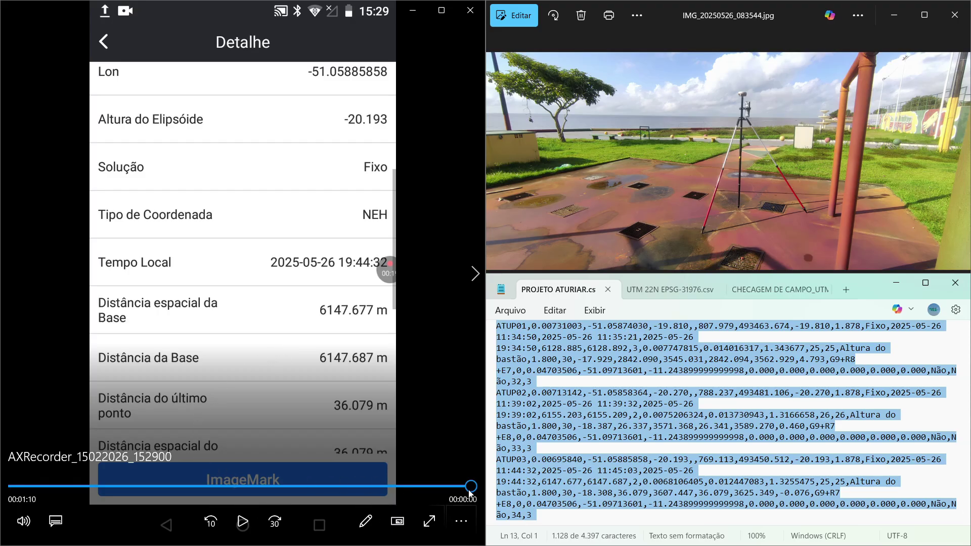
- Rewind the AXRecorder video to its start, play it, and pause on the details of point ATUP03
left_click_drag(265, 485, 2, 480)
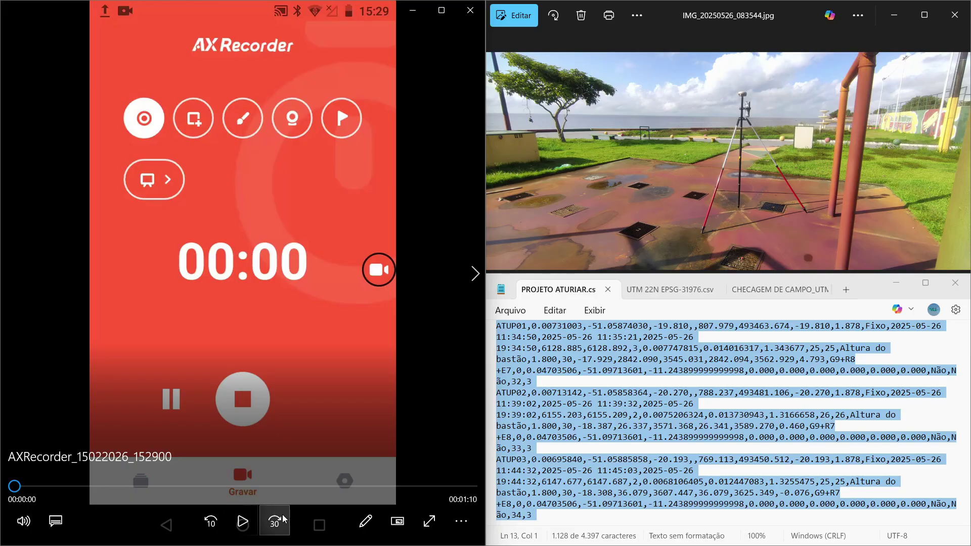
left_click(244, 522)
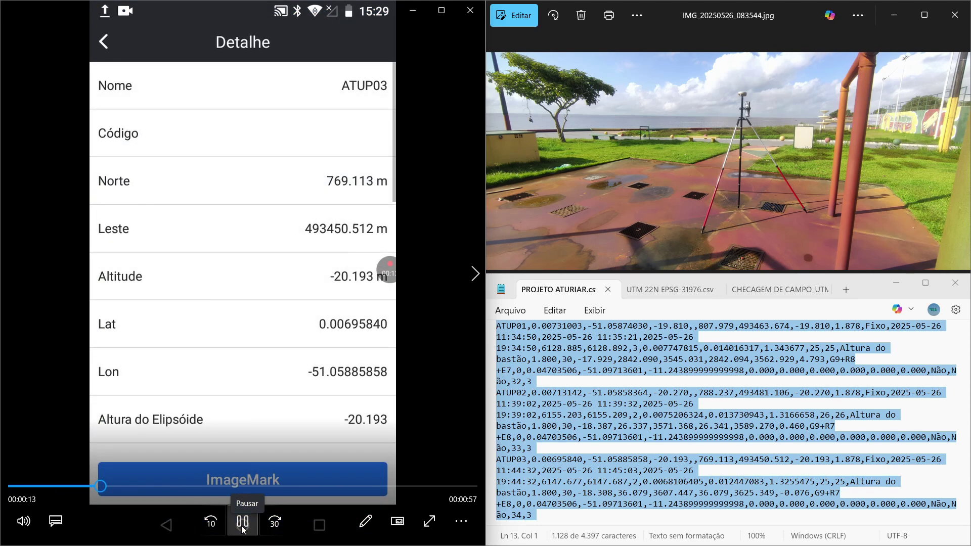
left_click(242, 530)
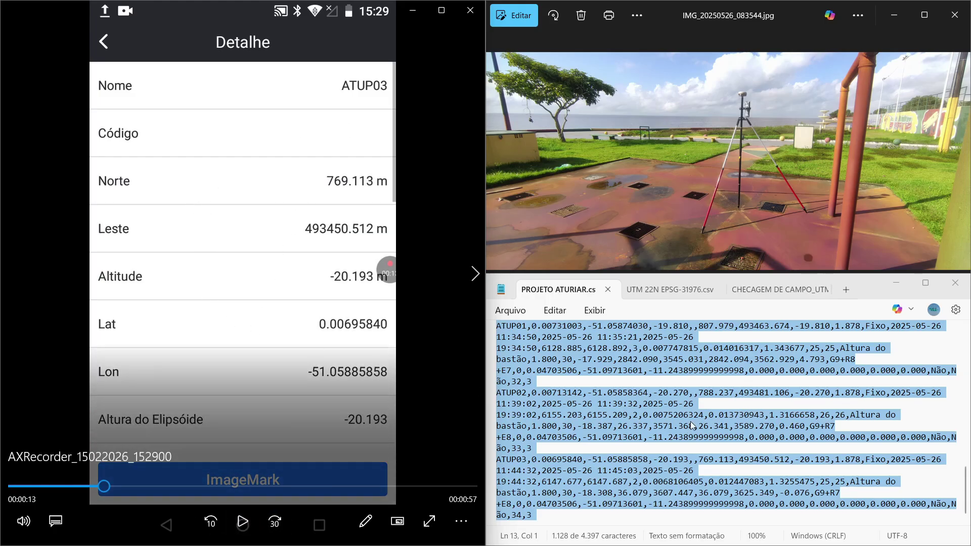
- Show UTM 22N EPSG-31976.csv and highlight its ATUP01, ATUP02 and ATUP03 records, clearing the selection when done
left_click(684, 290)
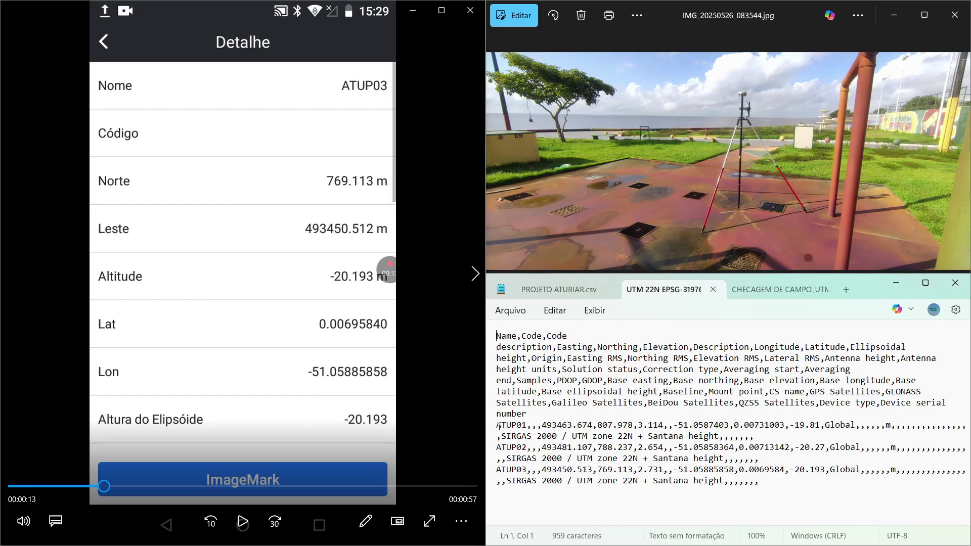
left_click_drag(498, 426, 775, 500)
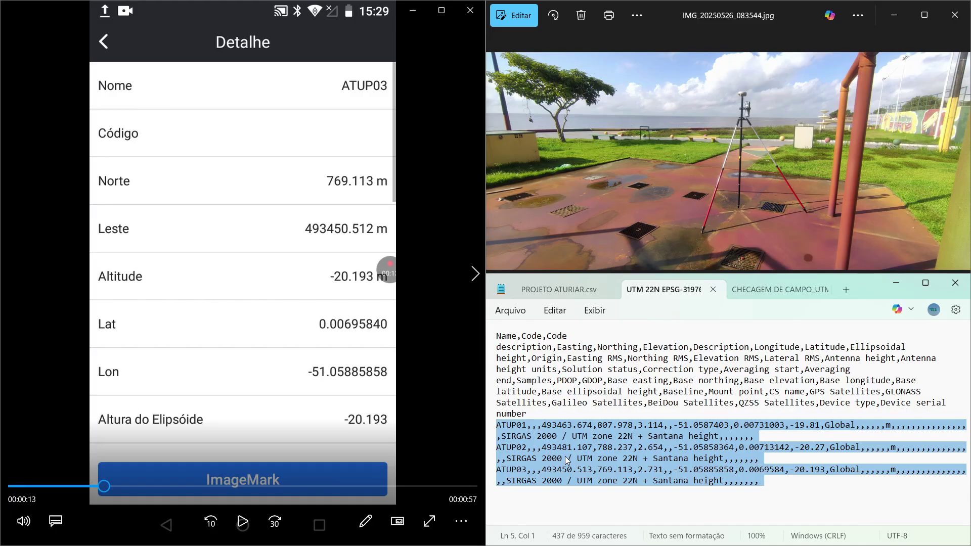
left_click(539, 448)
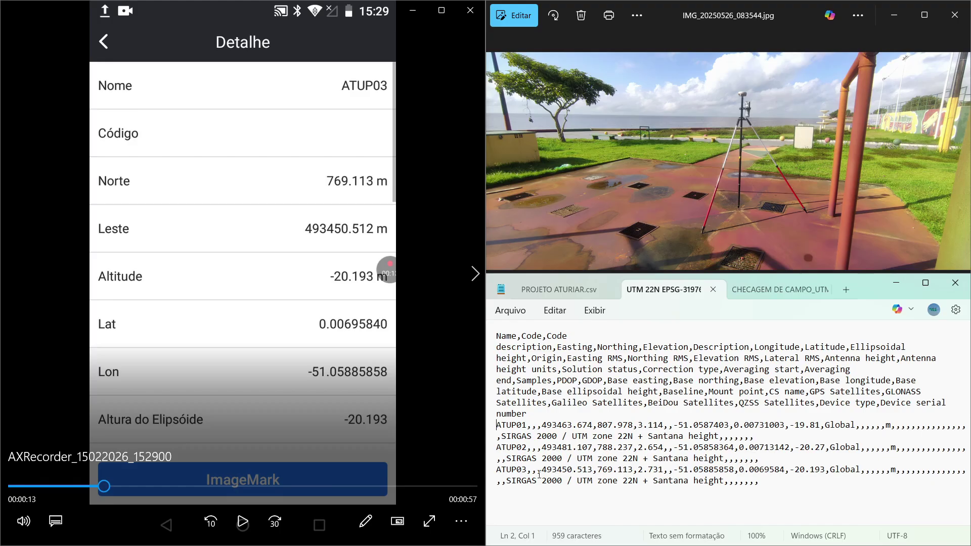
- Highlight the ATUP03 record's values in the file and advance the recording to that point's PDOP, HRMS and VRMS
left_click_drag(543, 469, 778, 484)
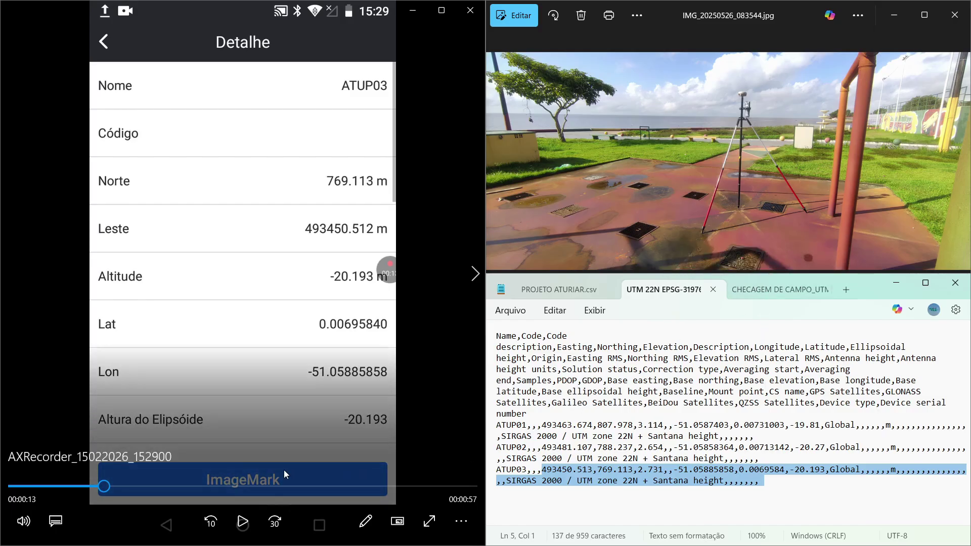
left_click(243, 521)
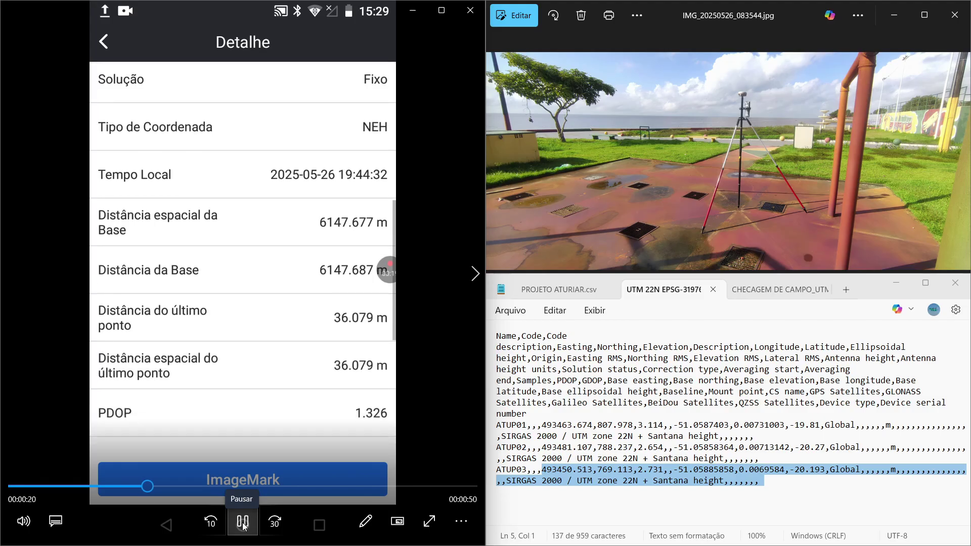
left_click(243, 524)
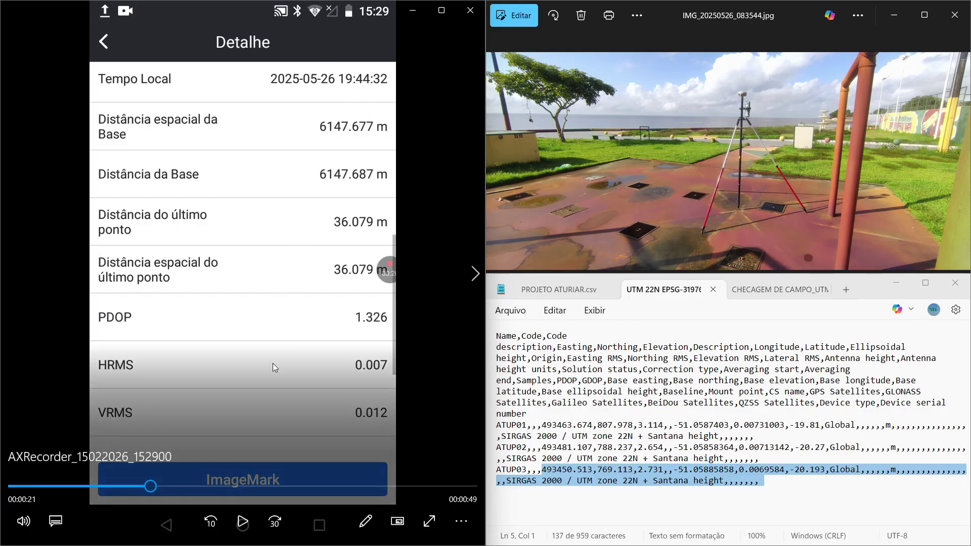
- Advance the recording to the details of point ATUP02, pause it, and highlight the matching ATUP02 record in the file
left_click(242, 521)
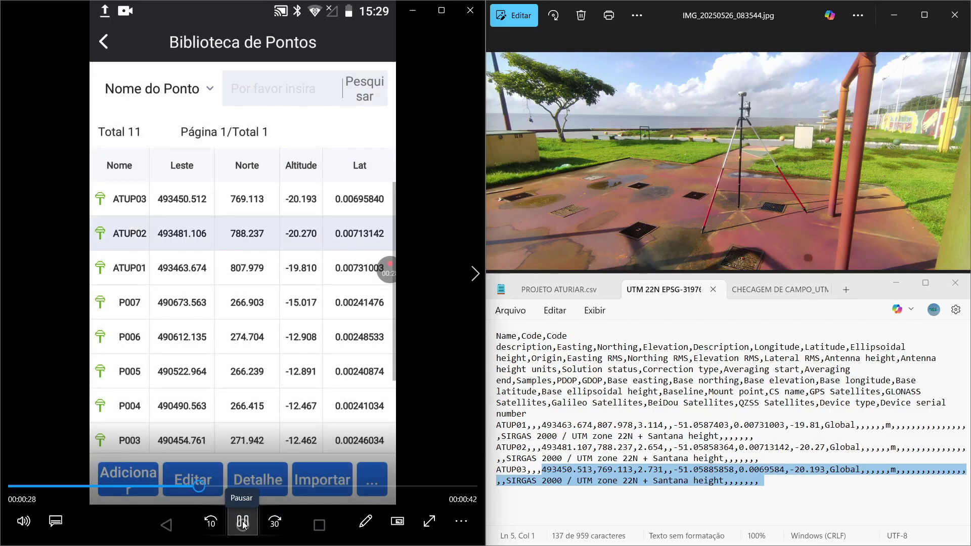
left_click(243, 524)
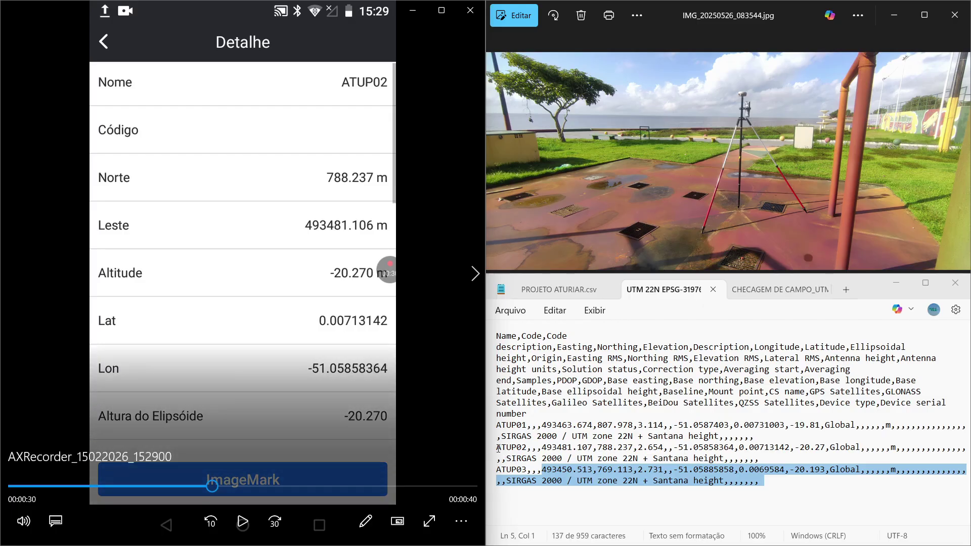
left_click_drag(499, 448, 763, 459)
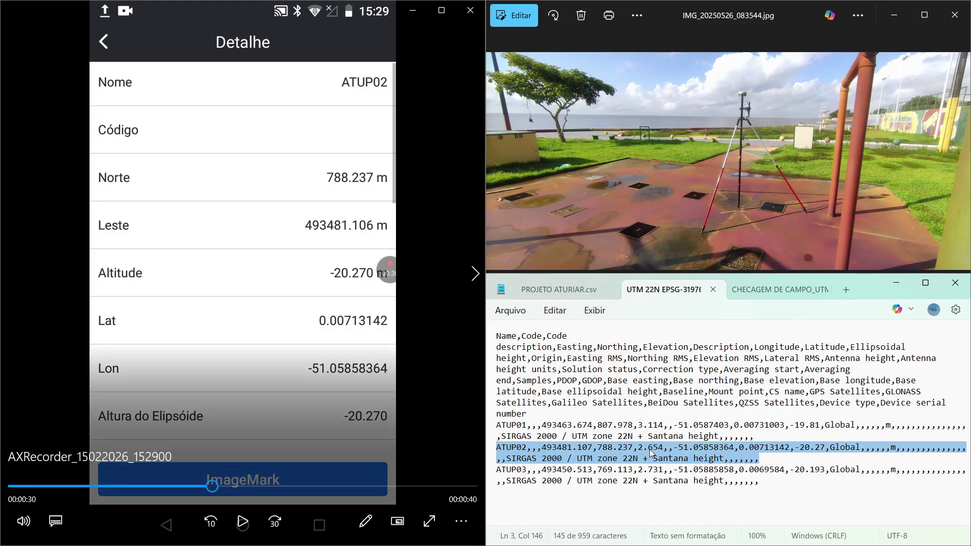
- Advance the recording to the details of point ATUP01, highlight its record in the file, and play on to 00:01:00
left_click(243, 521)
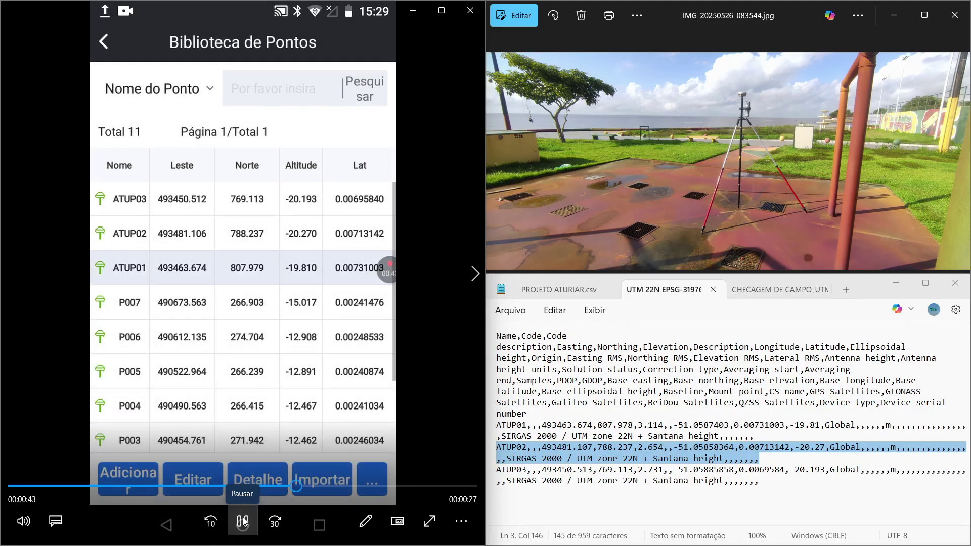
left_click(243, 520)
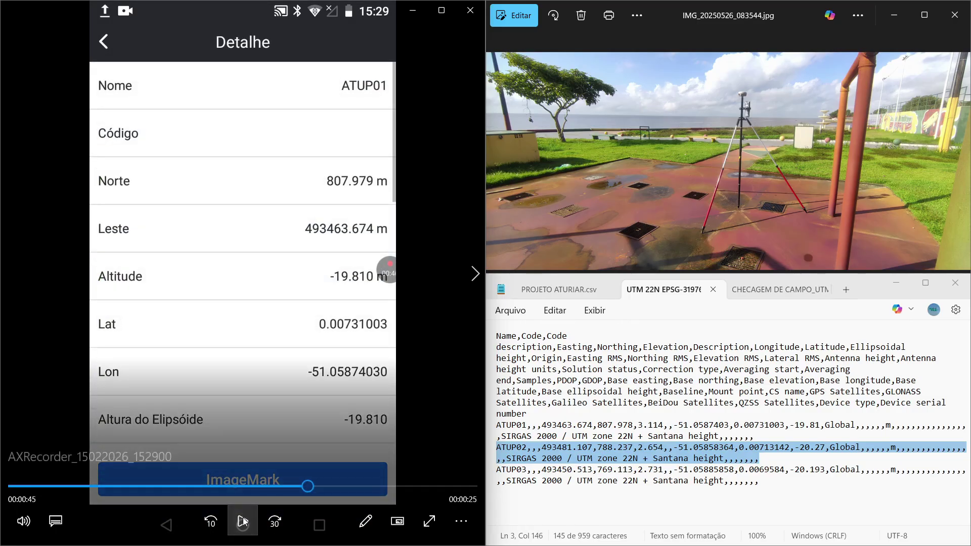
left_click_drag(499, 425, 752, 442)
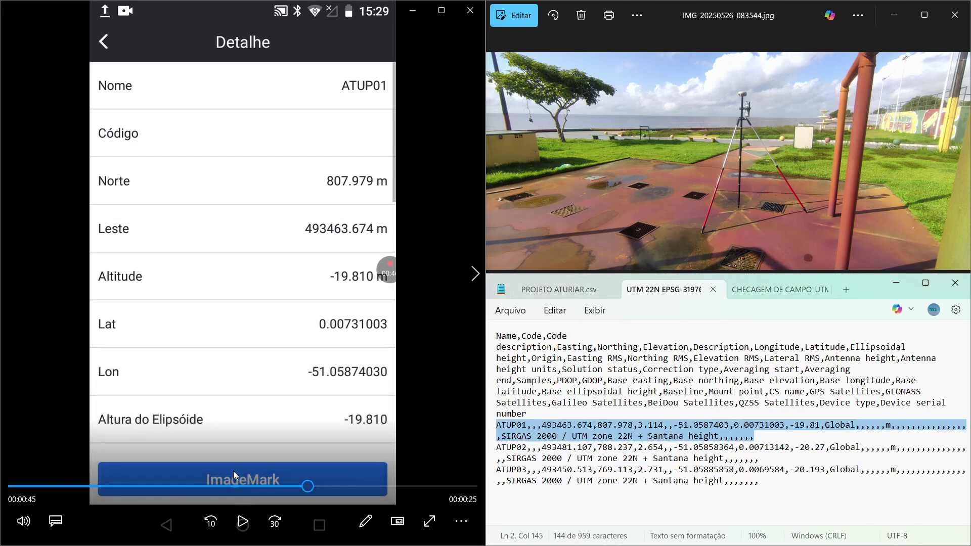
left_click(243, 524)
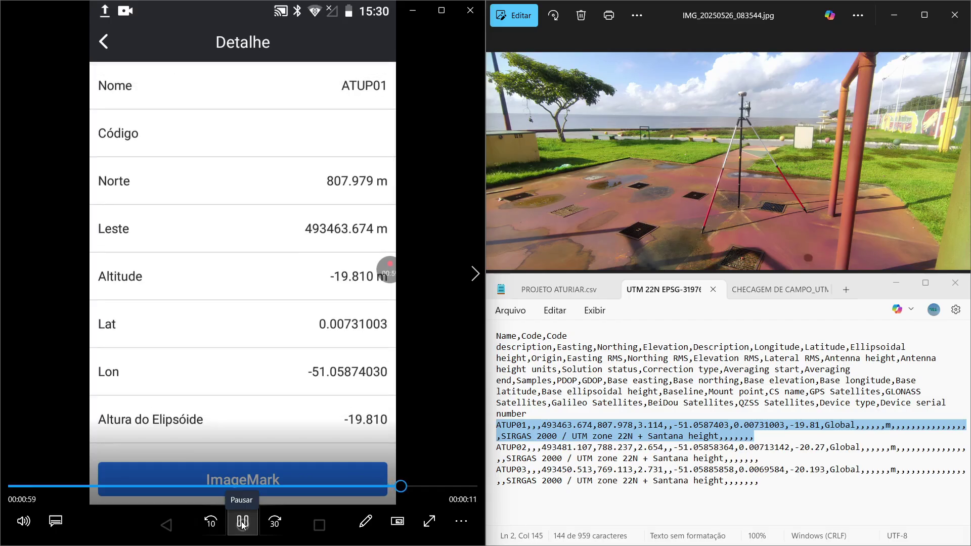
left_click(242, 523)
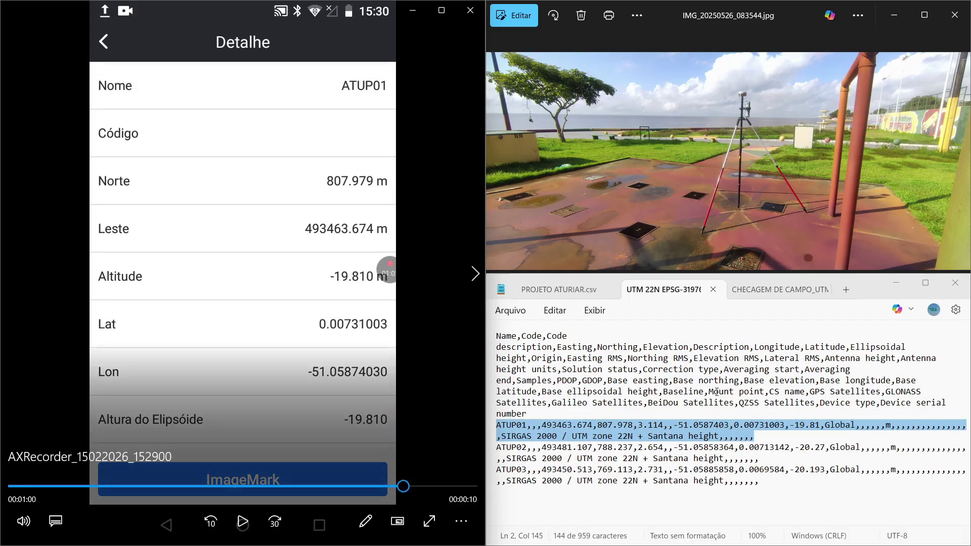
- Show the CHECAGEM DE CAMPO_UTM file and highlight its three point rows, clearing the selection when done
left_click(770, 291)
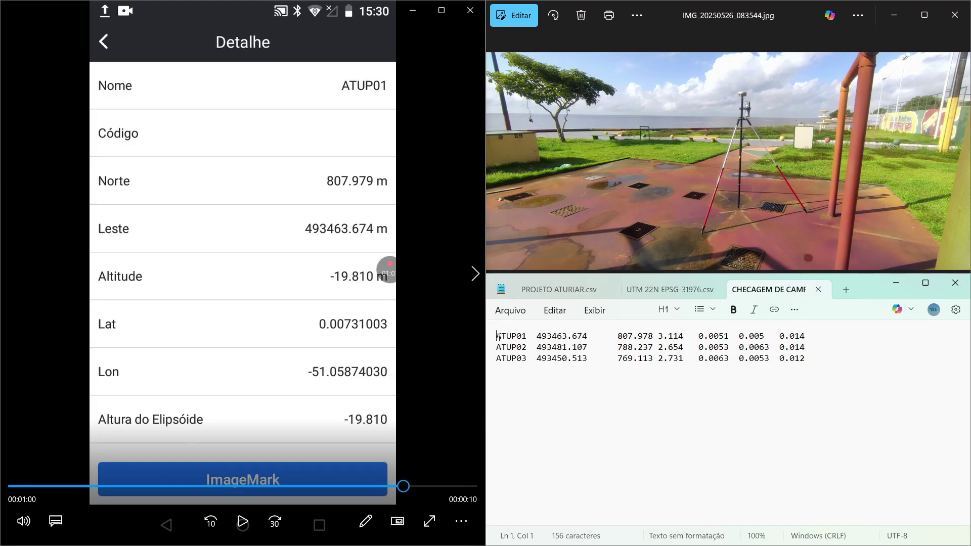
left_click_drag(498, 336, 605, 366)
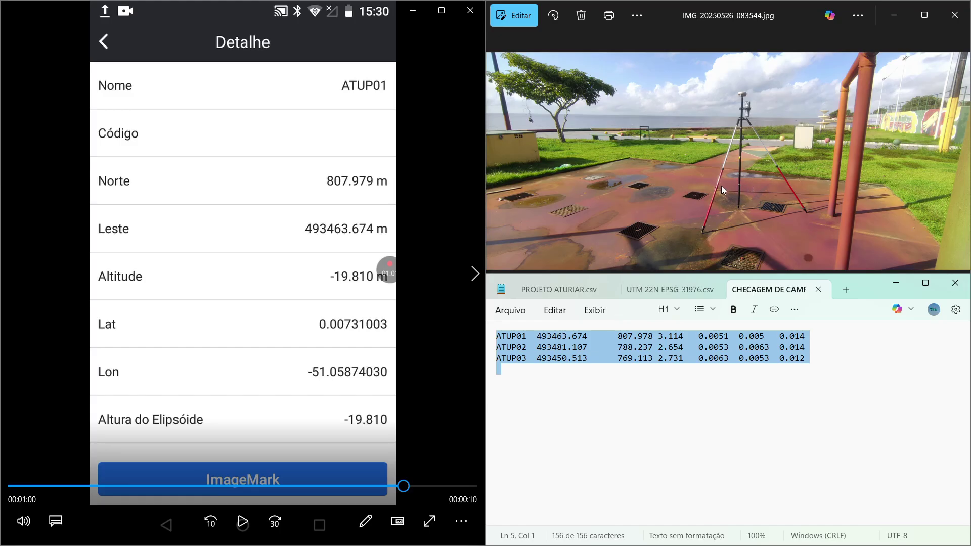
left_click(516, 347)
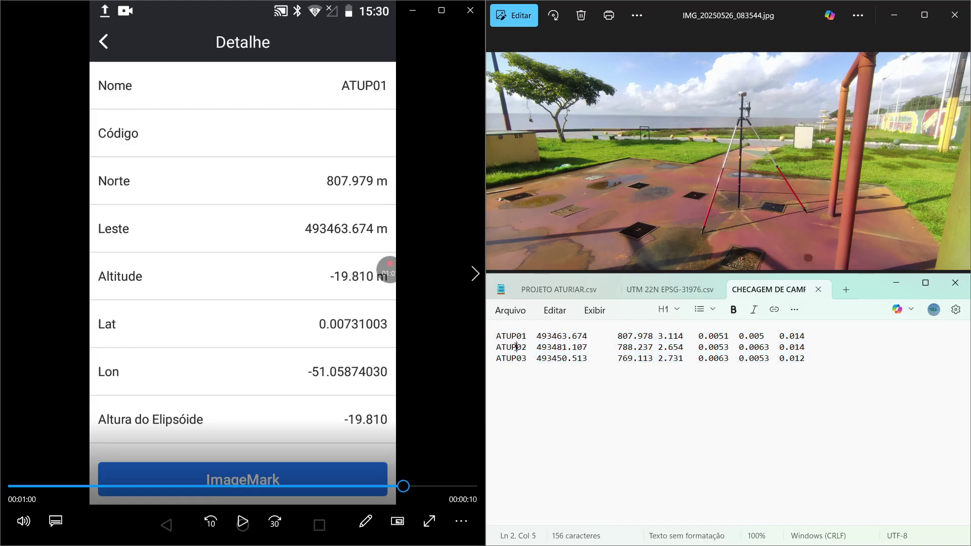
- Highlight the ATUP01 row, show the next field photo, IMG_20250526_083936.jpg, and highlight the ATUP02 row
left_click_drag(496, 336, 809, 336)
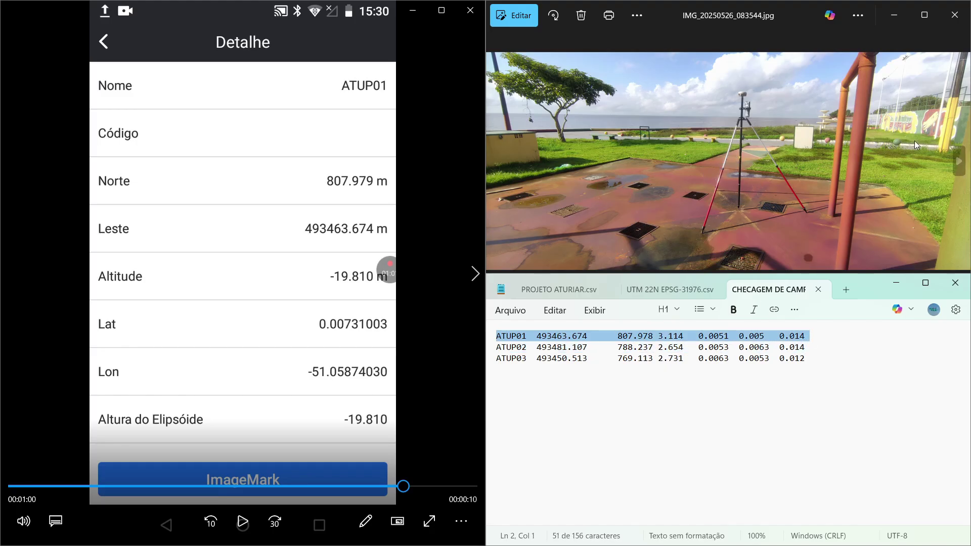
left_click(958, 167)
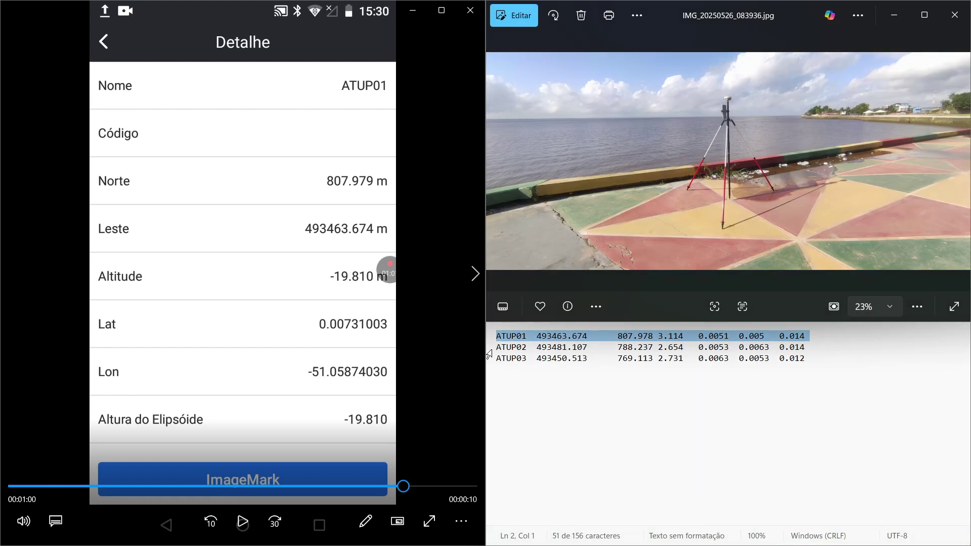
left_click_drag(497, 347, 805, 347)
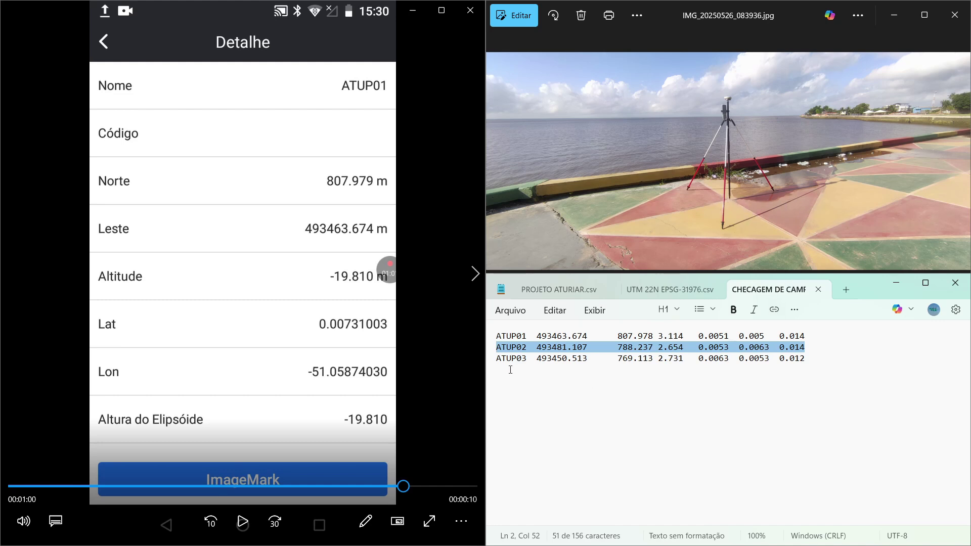
- Highlight the ATUP03 row in the check point file and show the next field photo, IMG_20250526_084504.jpg
left_click_drag(497, 359, 806, 362)
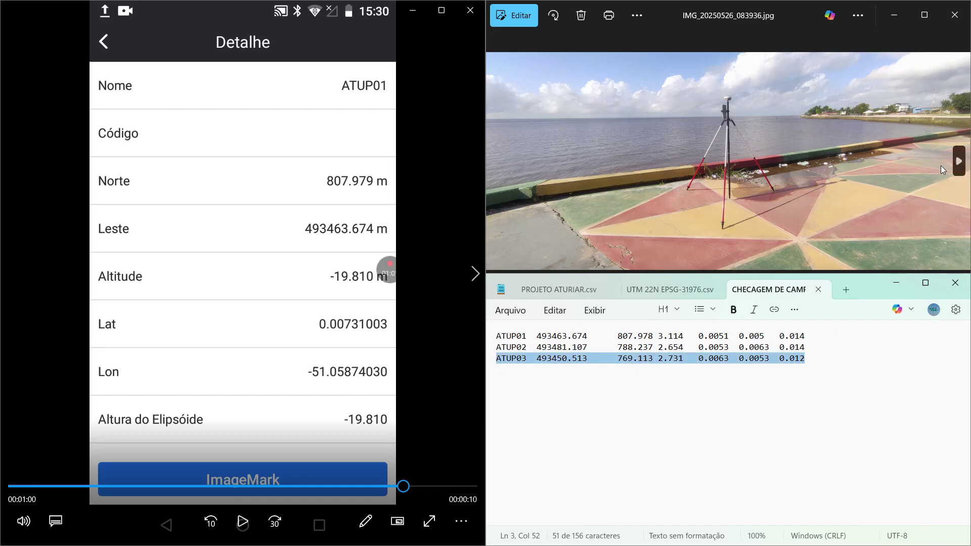
left_click(963, 161)
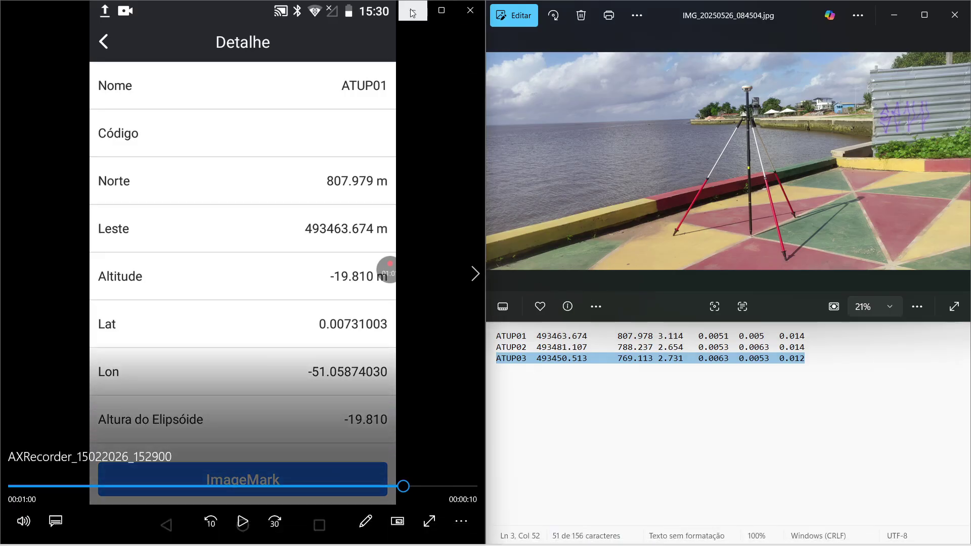
- Put away the receiver recording, the field photo and the text file to return to the Metashape project and its report
left_click(470, 10)
left_click(903, 15)
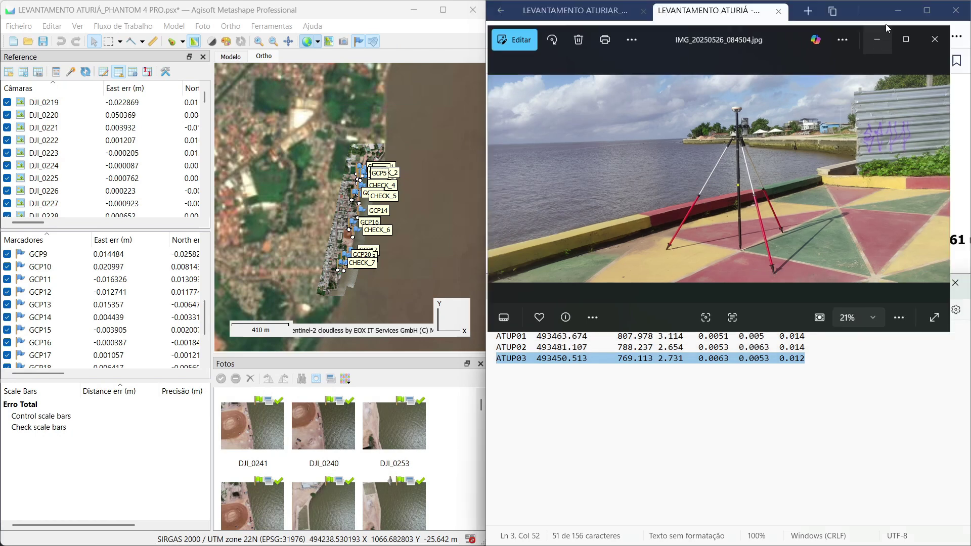
left_click(896, 284)
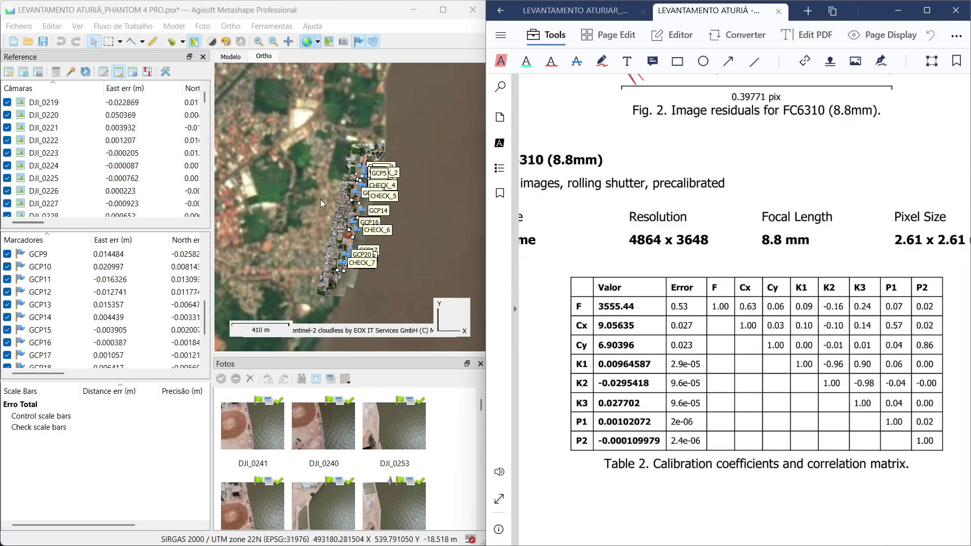
- Import the CHECAGEM DE CAMPO_UTM 22N coordinates from the COORDENADAS DE CHECAGEM folder as reference, creating new markers for all unmatched entries
left_click(9, 73)
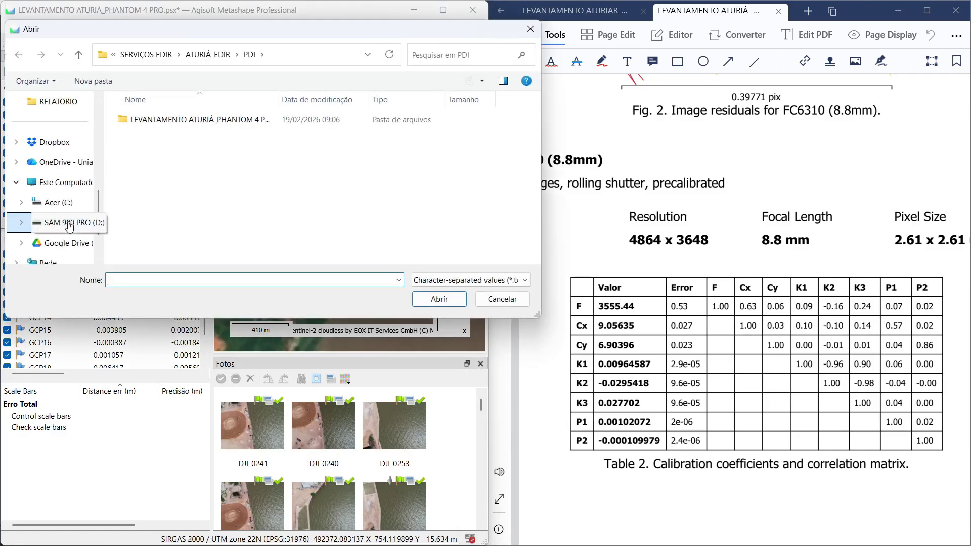
left_click(70, 225)
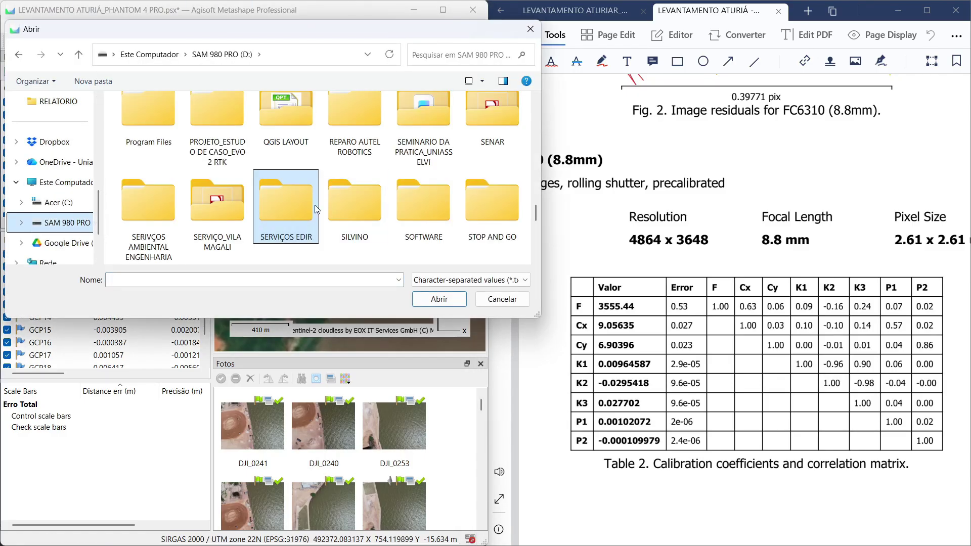
double_click(293, 211)
double_click(176, 139)
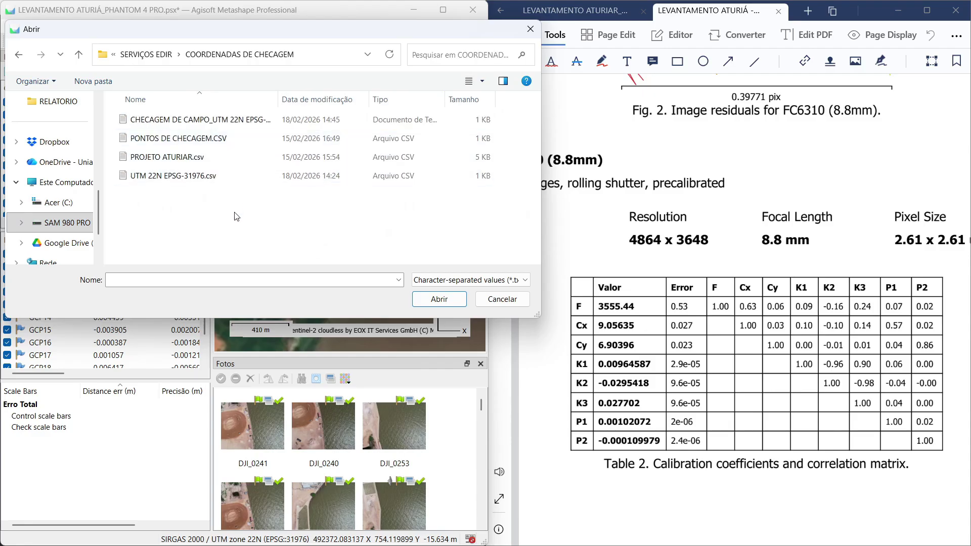
double_click(234, 121)
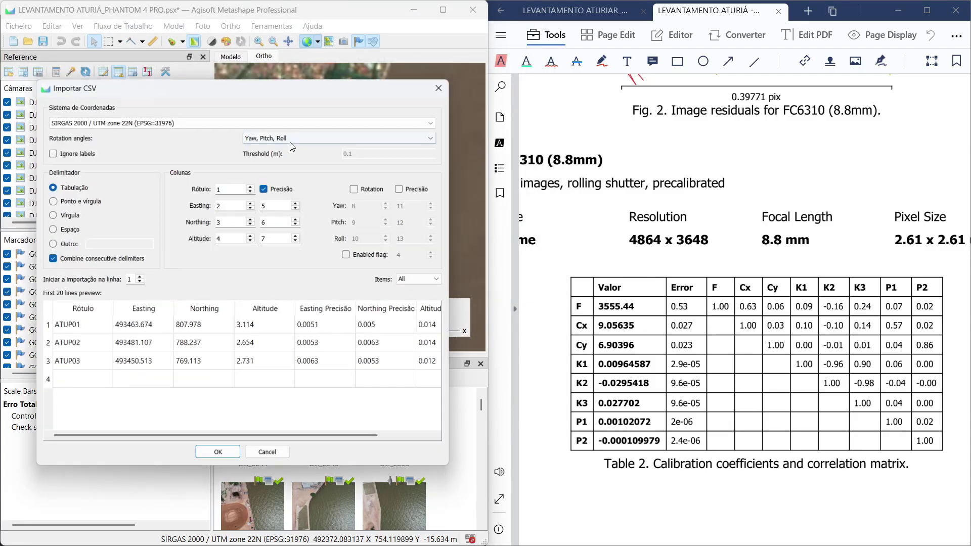
left_click(214, 460)
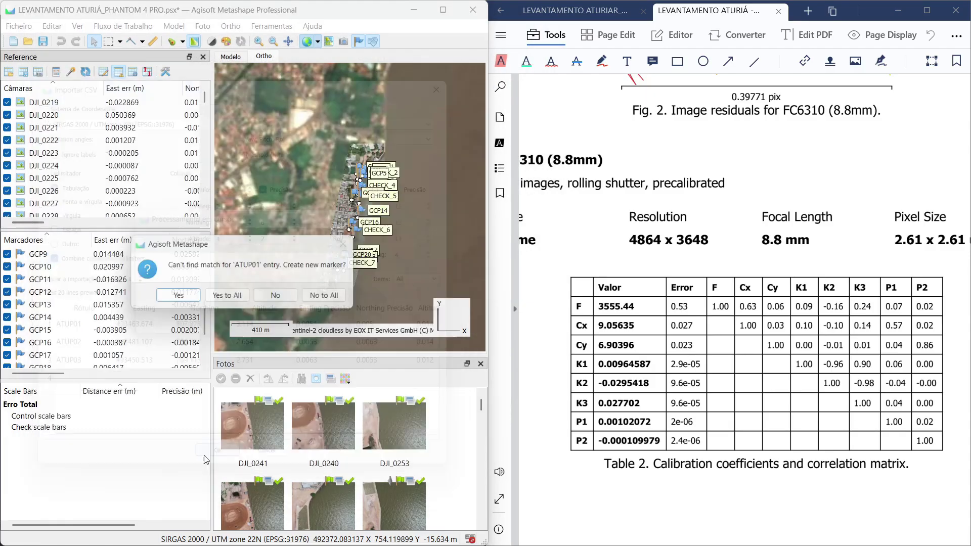
left_click(228, 297)
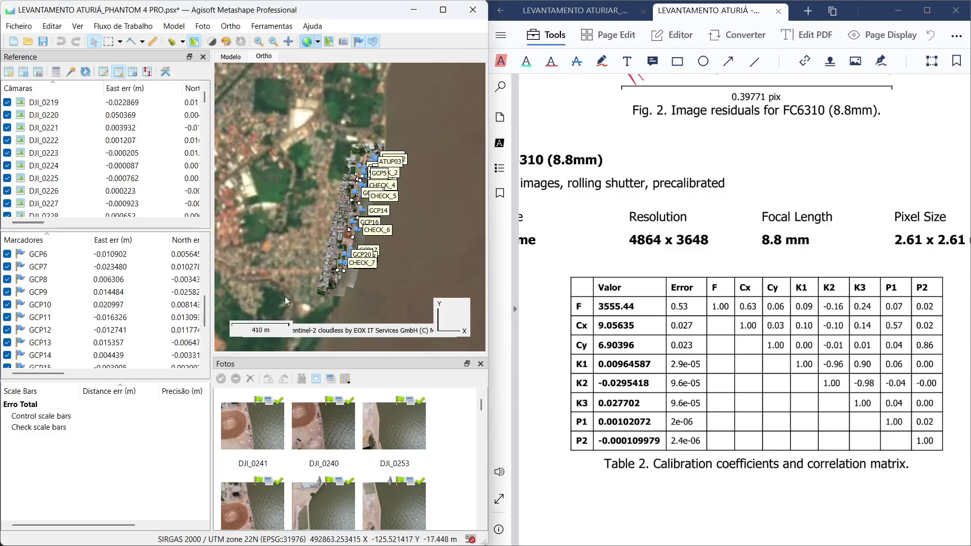
- Review the report's GCP locations figure and its control point and check point RMSE tables
scroll(727, 400, "down", 15)
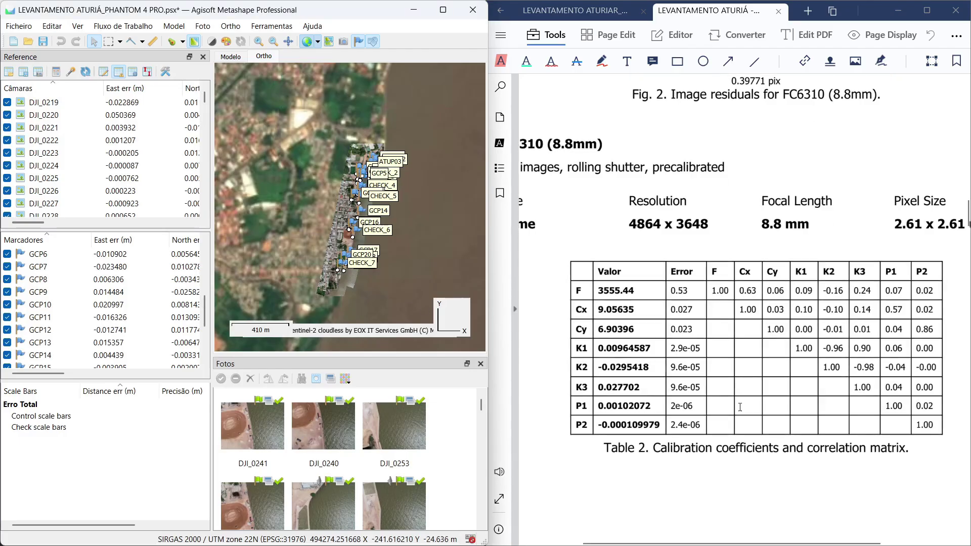
scroll(728, 400, "down", 15)
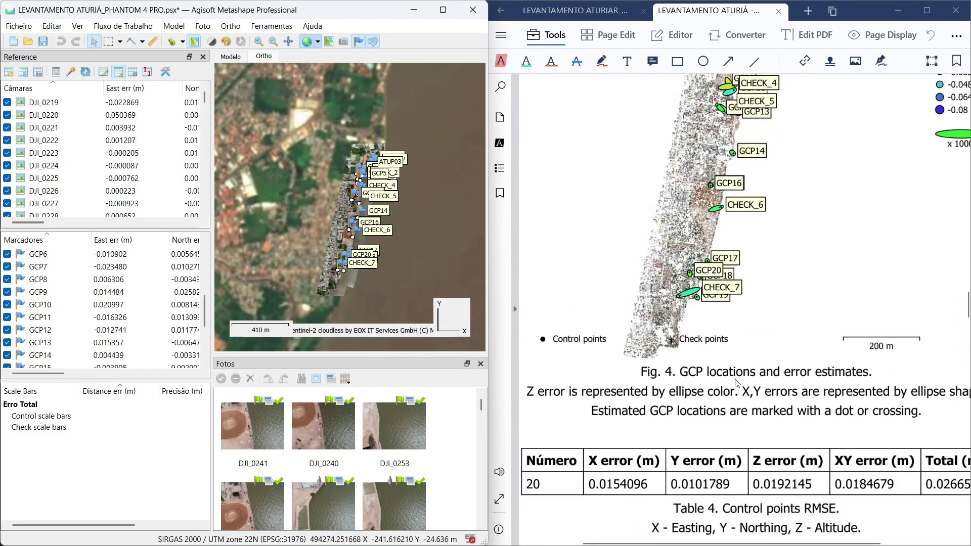
scroll(736, 383, "up", 4)
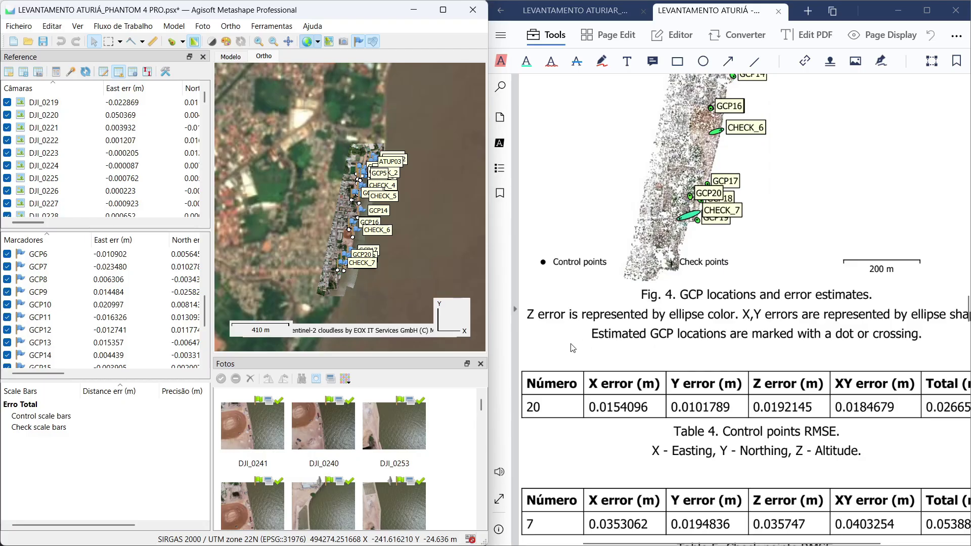
scroll(738, 404, "down", 6)
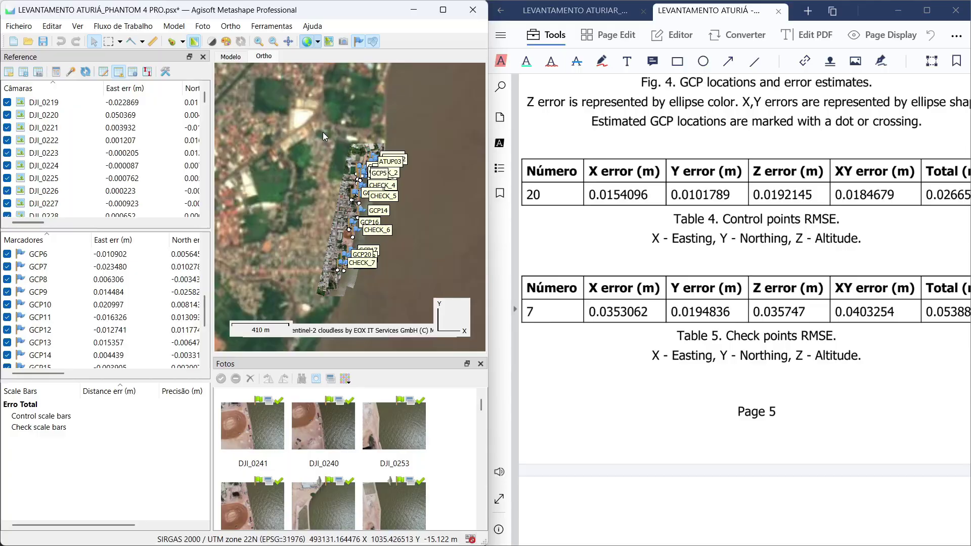
- Show the orthomosaic full screen and inspect the ATUP markers on the painted pavement, closing in on ATUP01
key("F11")
scroll(522, 200, "up", 15)
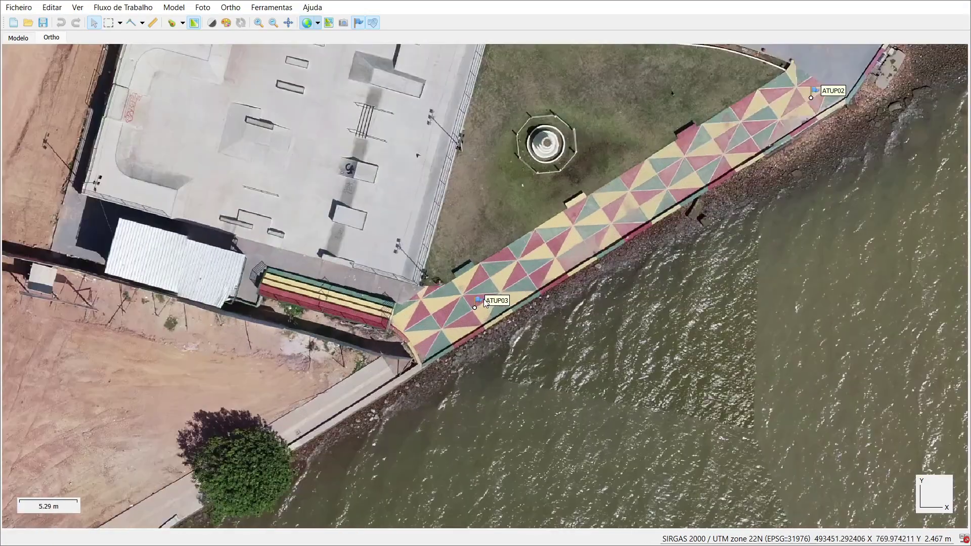
scroll(484, 299, "up", 1)
scroll(466, 465, "up", 1)
left_click_drag(546, 76, 496, 337)
scroll(508, 275, "up", 4)
scroll(508, 275, "up", 6)
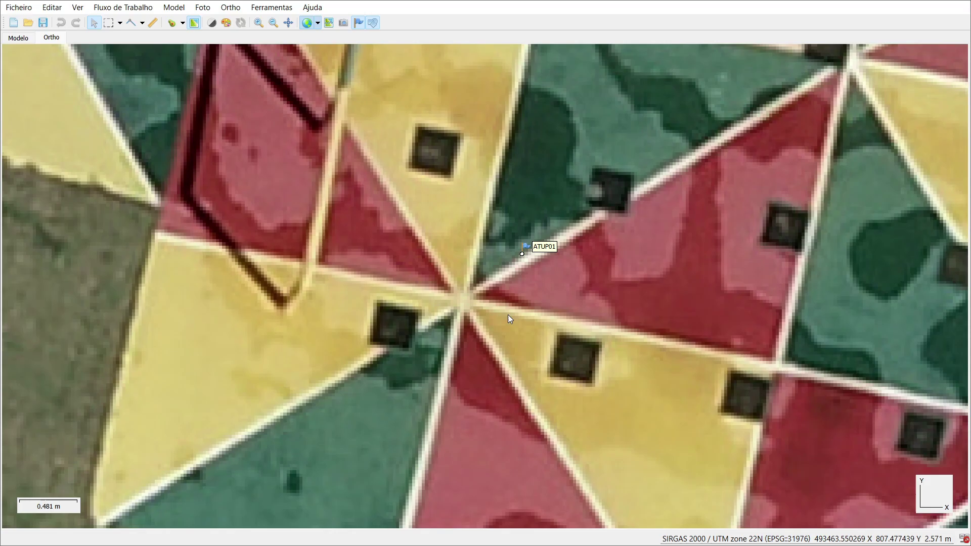
- Start a ruler measurement at a pixel corner in the centre of the line intersection beside ATUP01
left_click(153, 23)
scroll(528, 262, "up", 1)
scroll(528, 262, "up", 3)
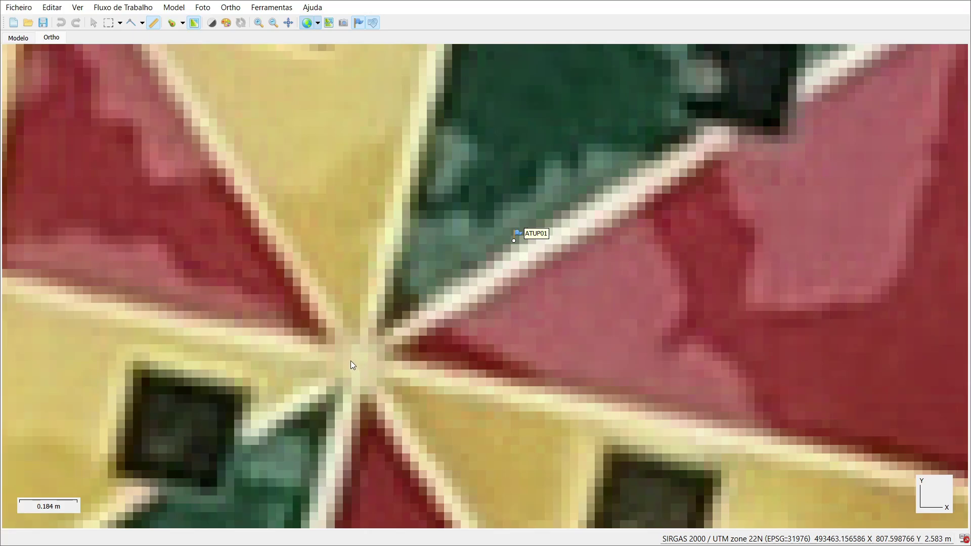
scroll(350, 361, "up", 10)
scroll(352, 367, "up", 10)
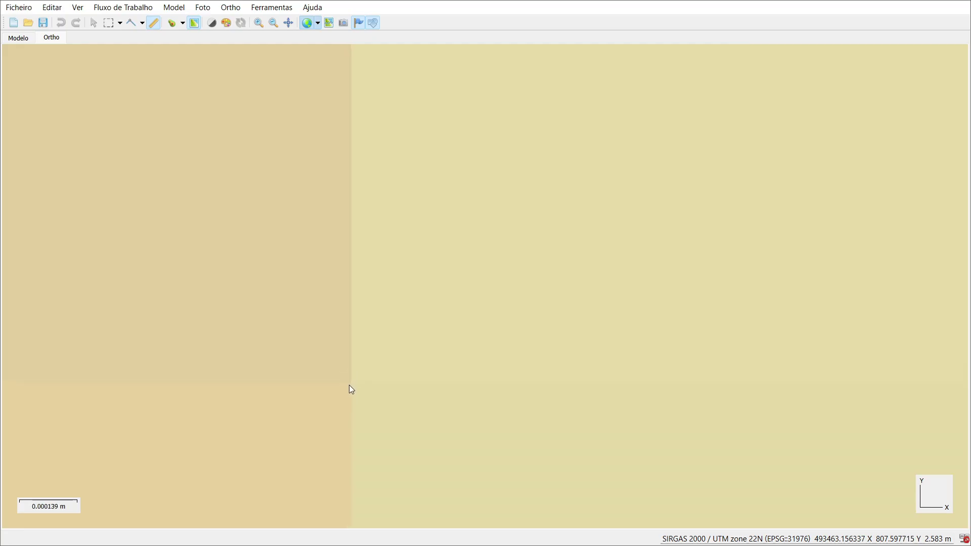
left_click(351, 381)
- Complete the ruler measurement precisely on the ATUP01 marker point
scroll(451, 390, "down", 10)
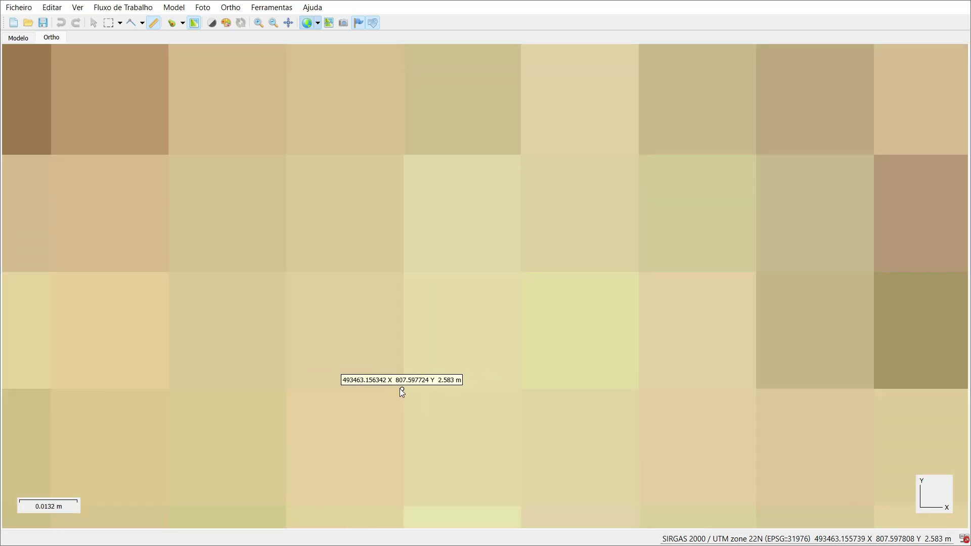
scroll(427, 395, "down", 7)
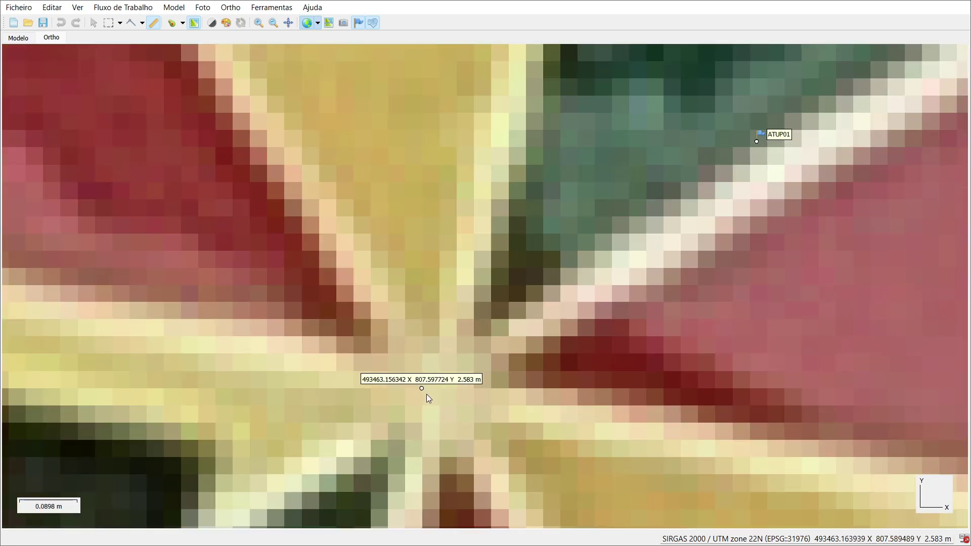
scroll(429, 399, "down", 2)
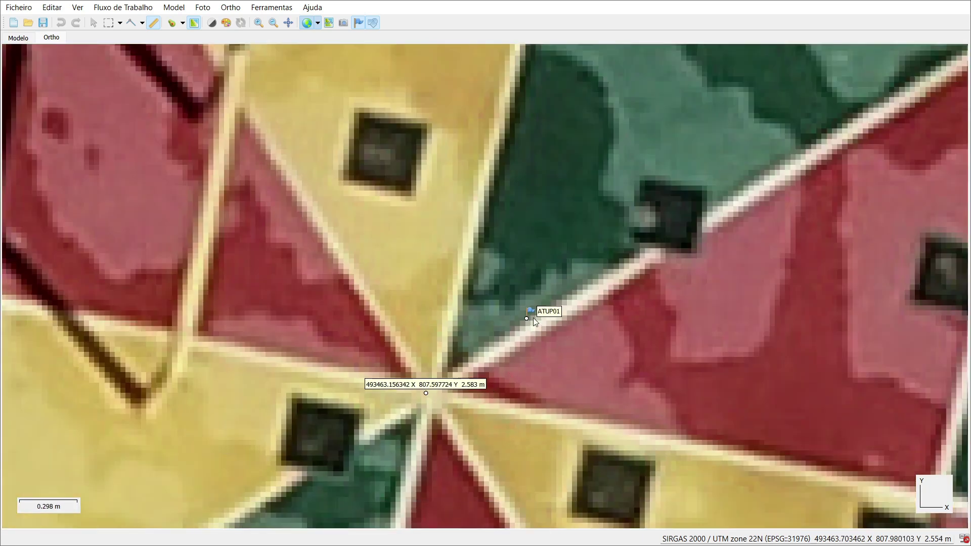
scroll(532, 318, "up", 8)
scroll(504, 334, "up", 15)
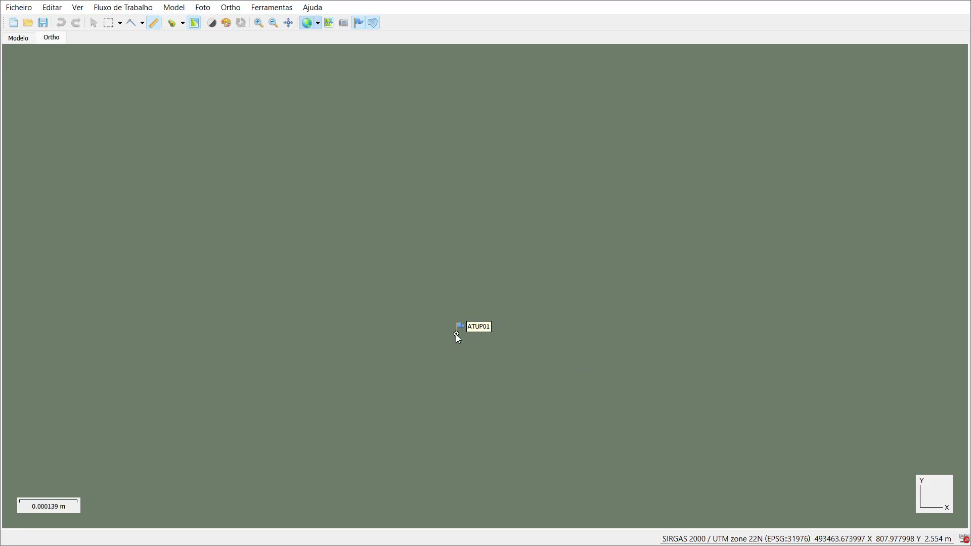
left_click(456, 333)
- Examine the measured line between the pavement intersection and the ATUP01 marker, checking where its start sits on the intersection
scroll(461, 355, "down", 5)
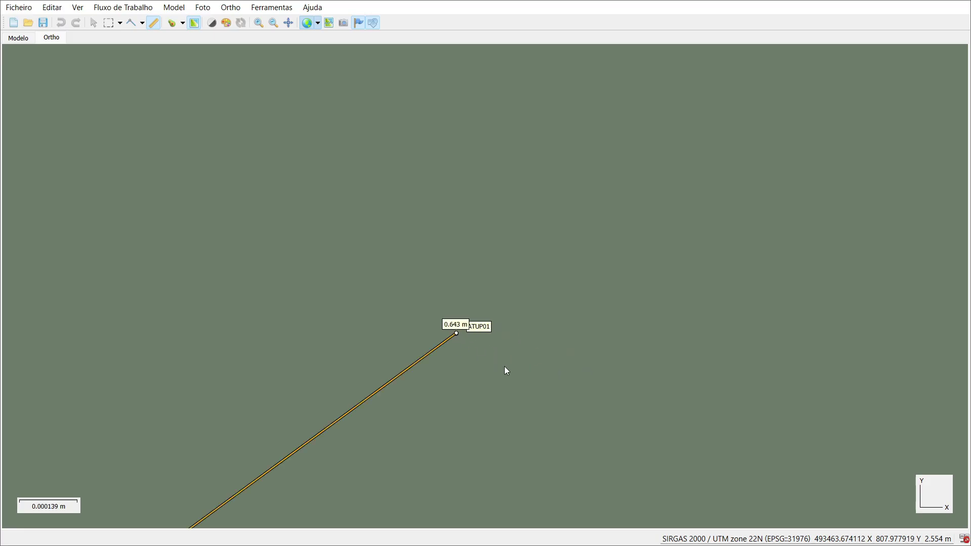
scroll(557, 394, "down", 2)
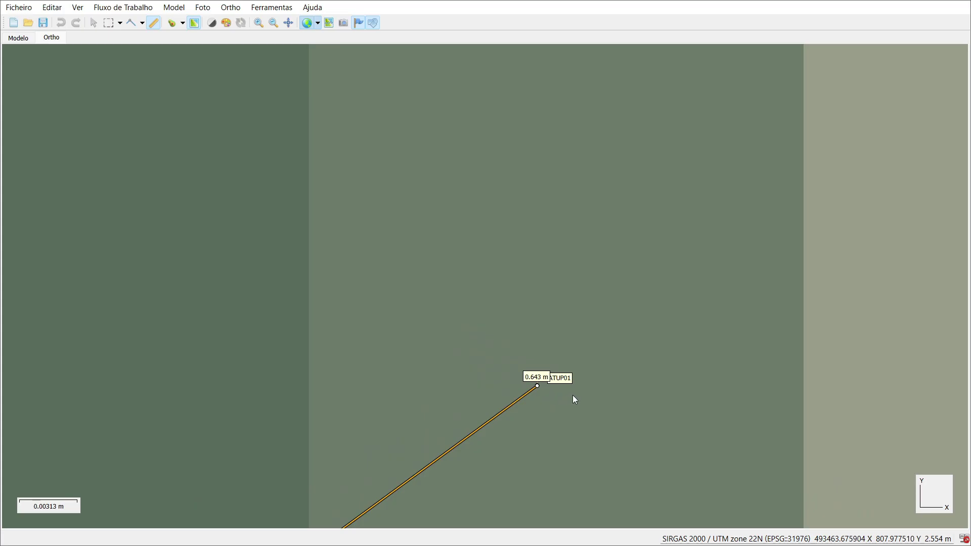
scroll(574, 394, "down", 7)
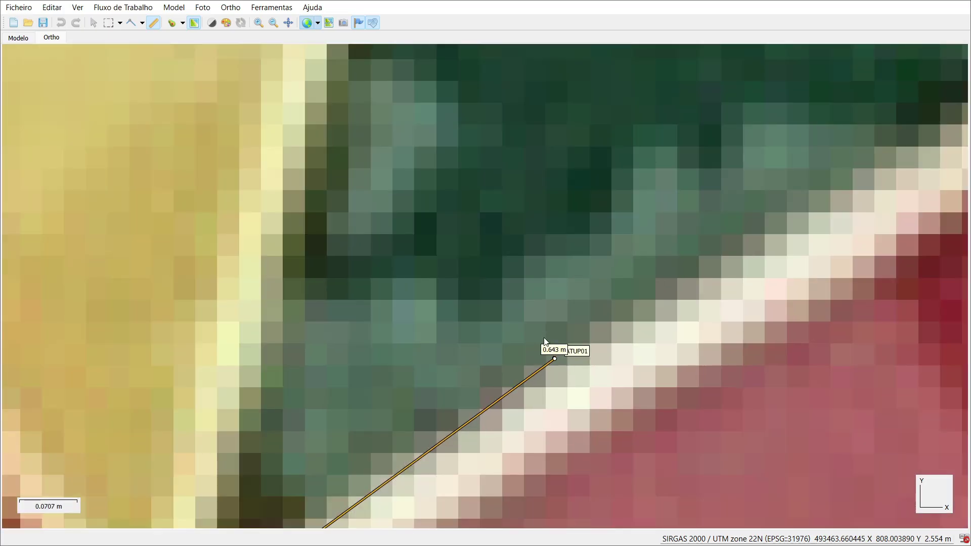
scroll(544, 340, "down", 4)
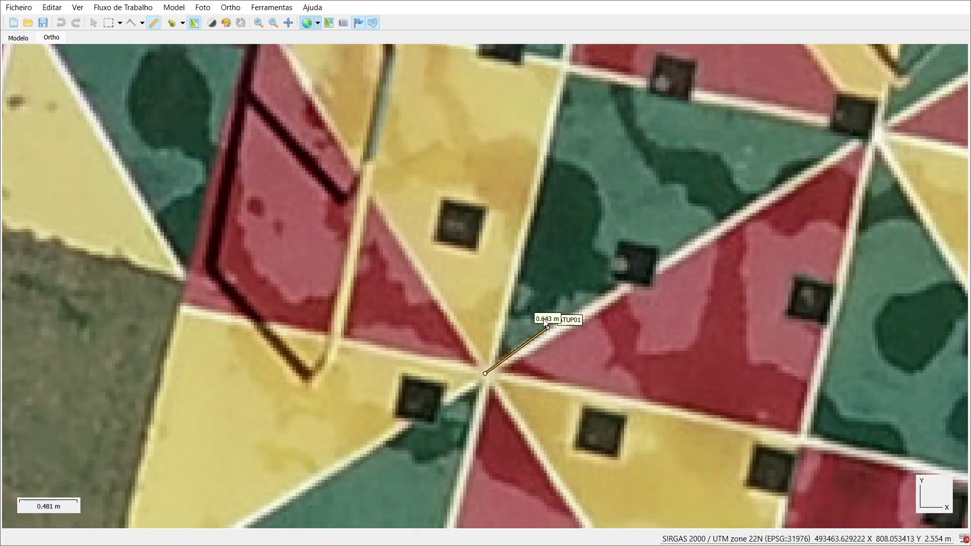
scroll(501, 373, "up", 3)
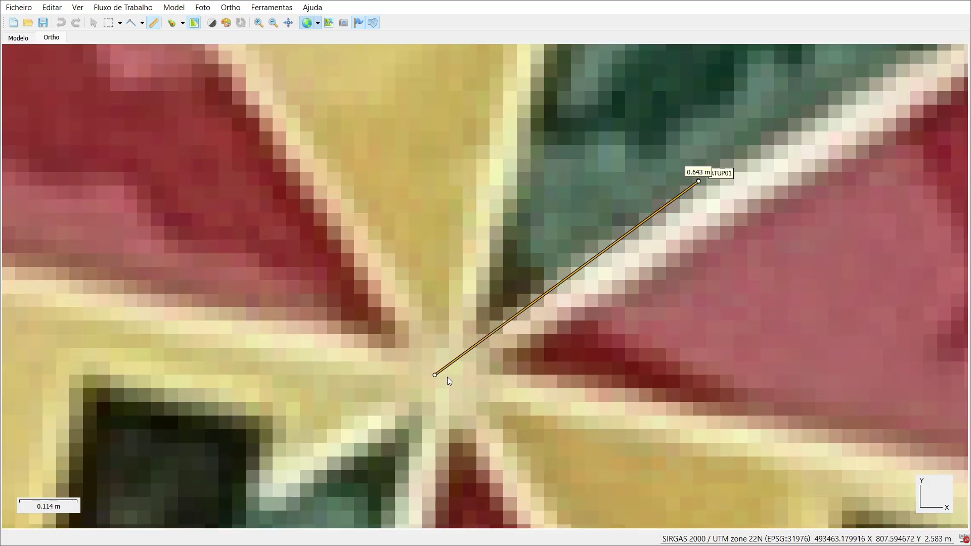
scroll(448, 375, "down", 2)
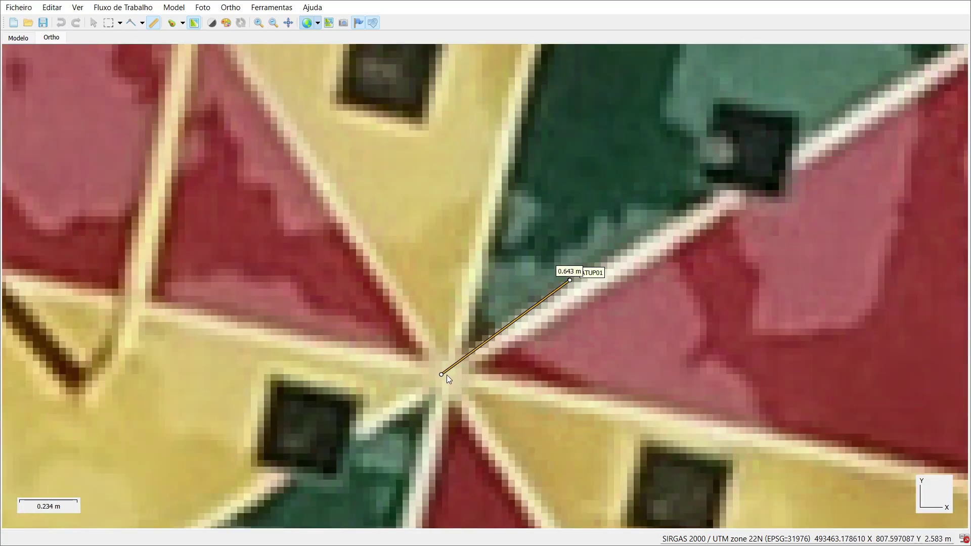
scroll(447, 377, "down", 3)
scroll(444, 380, "up", 6)
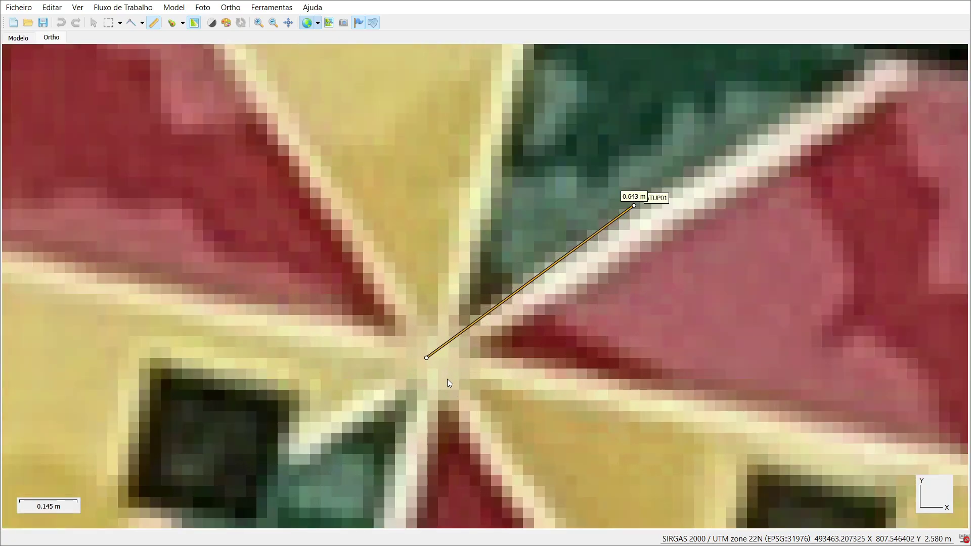
scroll(428, 341, "down", 3)
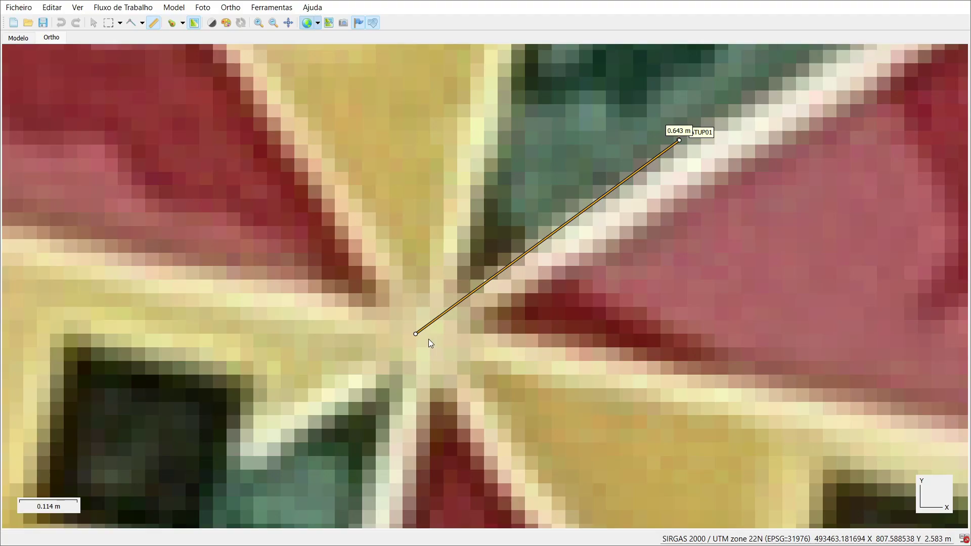
scroll(428, 339, "down", 5)
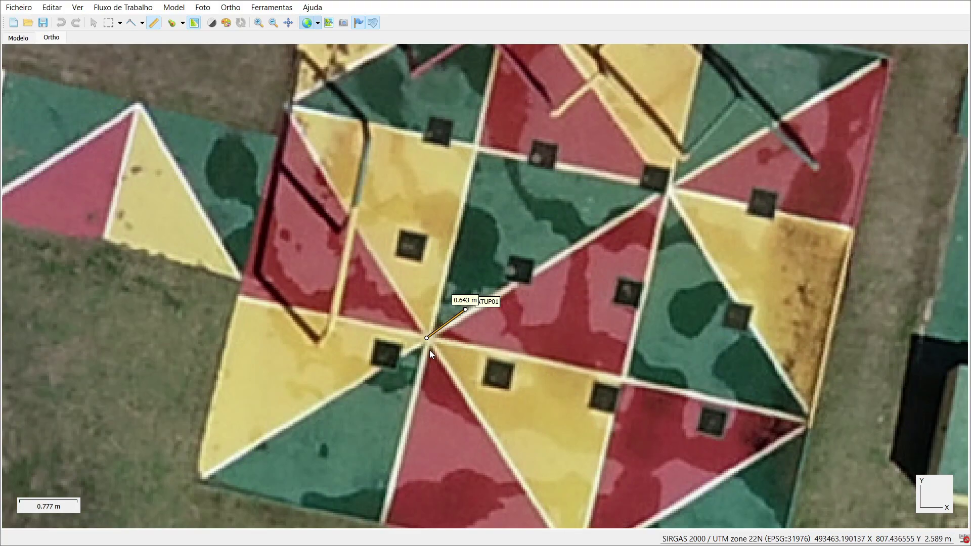
scroll(430, 351, "down", 3)
- Begin a new ruler measurement at the pixel corner in the centre of the painted-line intersection beside ATUP01
scroll(429, 344, "up", 10)
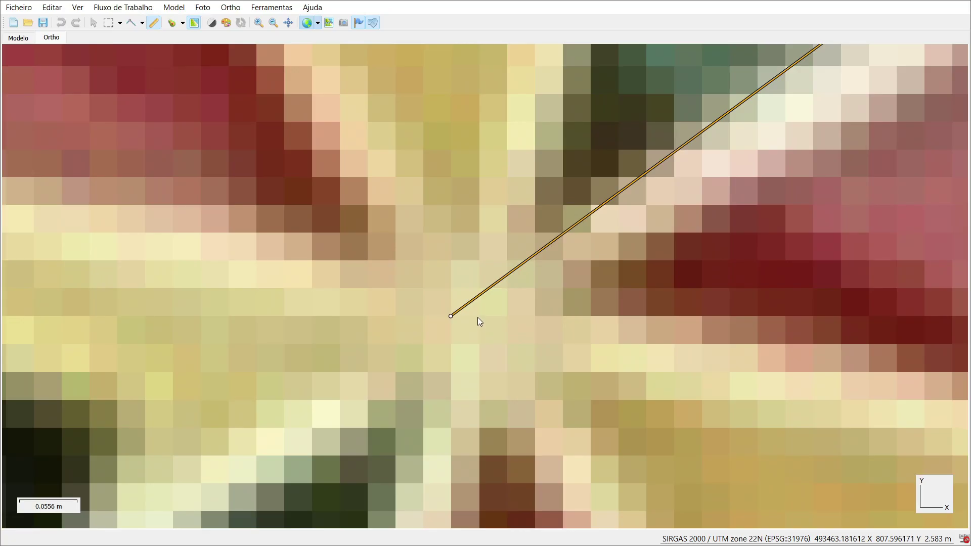
scroll(477, 317, "up", 10)
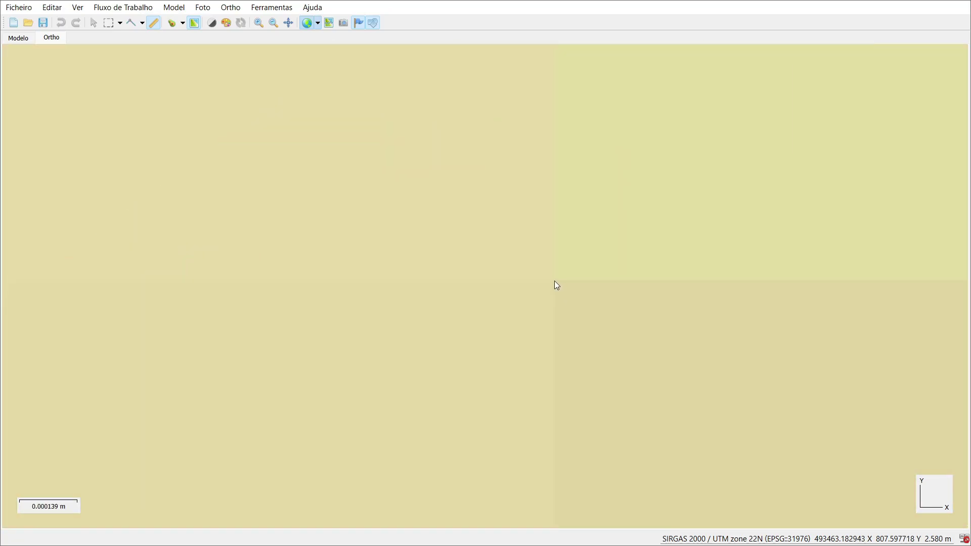
left_click(554, 280)
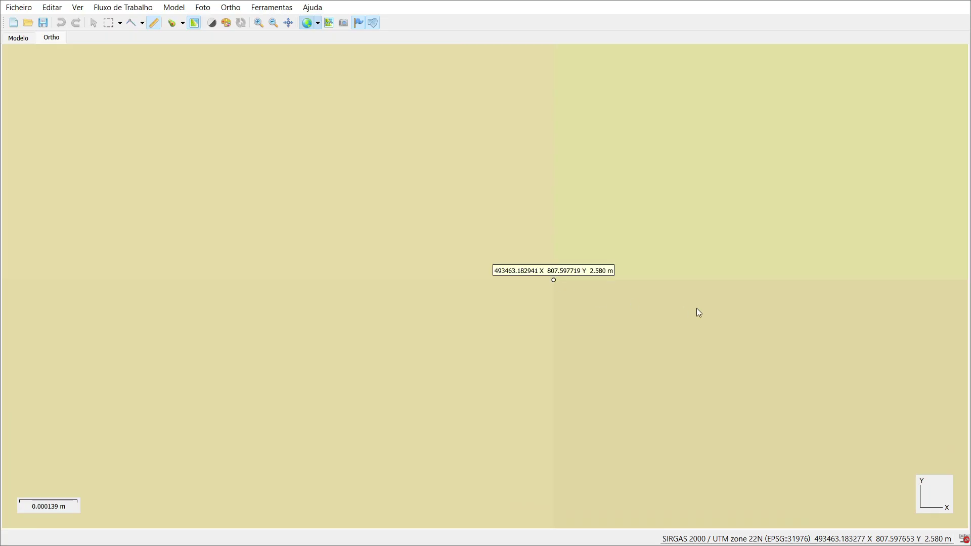
- End the new measurement exactly on the ATUP01 marker point and view the measured offset on the pavement
scroll(612, 313, "down", 8)
scroll(548, 314, "down", 6)
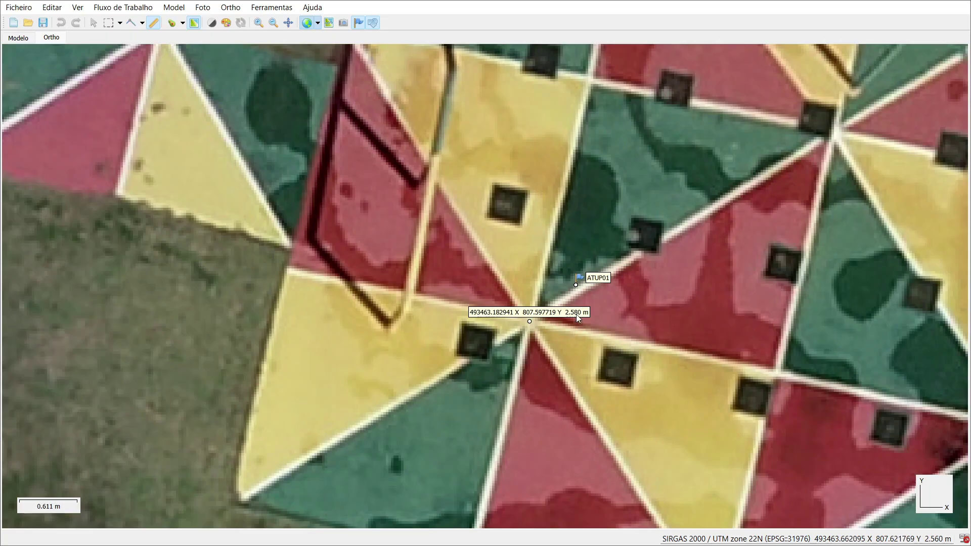
scroll(576, 283, "up", 4)
scroll(580, 293, "up", 8)
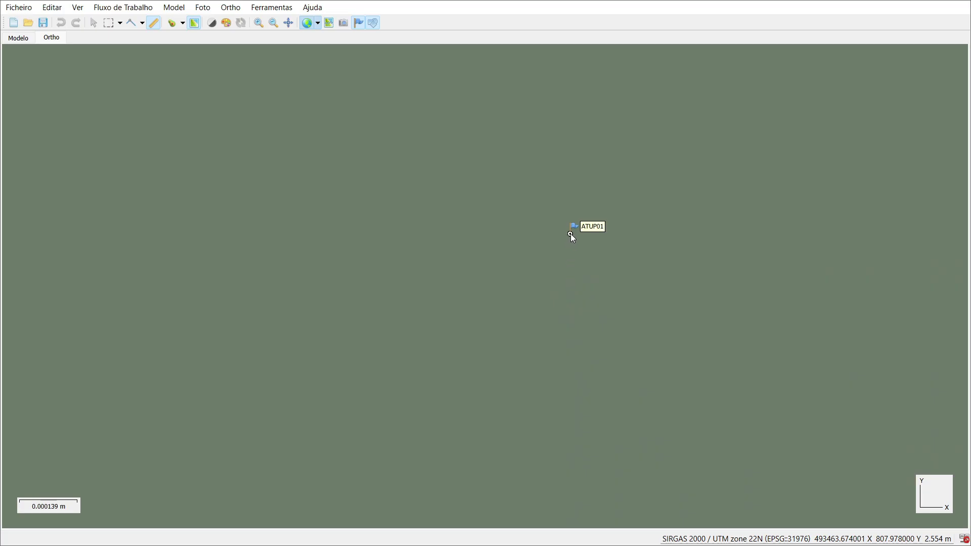
left_click(571, 233)
scroll(632, 303, "down", 2)
scroll(629, 301, "down", 9)
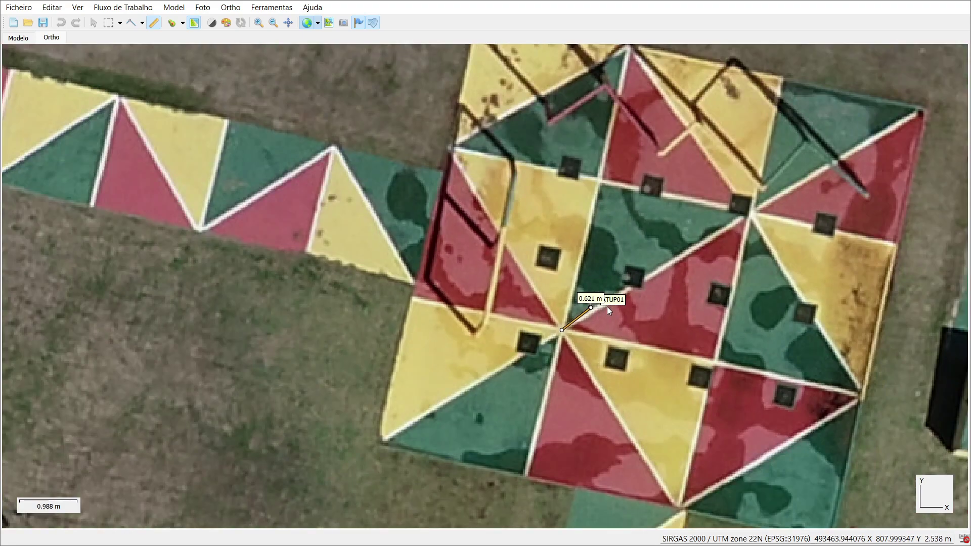
scroll(605, 333, "down", 5)
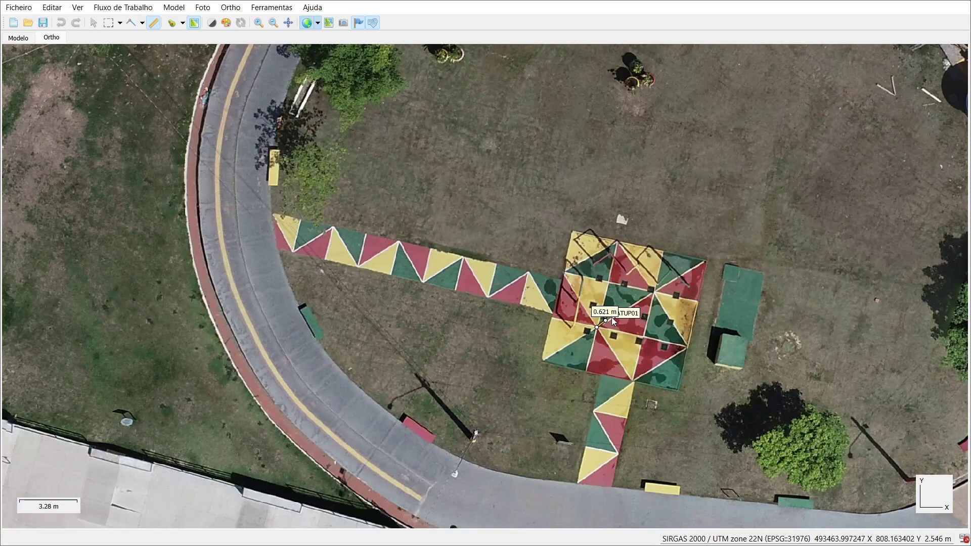
- Start a separate ruler measurement at the centre of the painted-line intersection nearest the ATUP02 marker
scroll(614, 333, "down", 4)
scroll(615, 315, "down", 3)
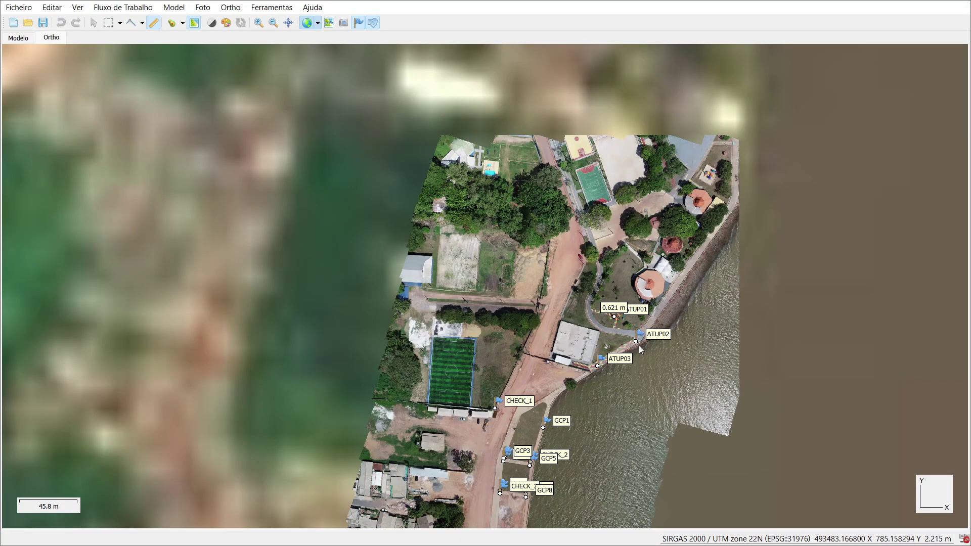
scroll(637, 344, "up", 5)
scroll(635, 326, "up", 6)
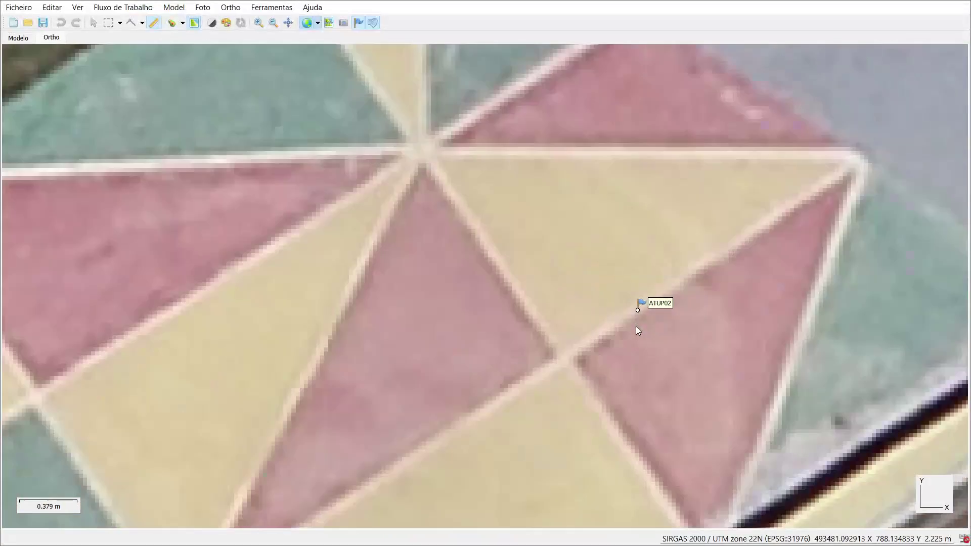
scroll(632, 322, "up", 2)
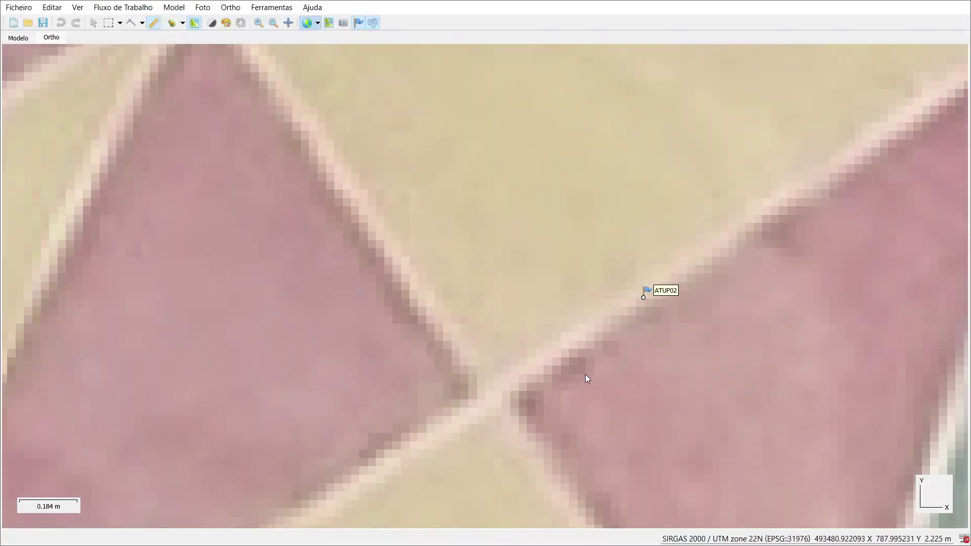
scroll(495, 407, "up", 1)
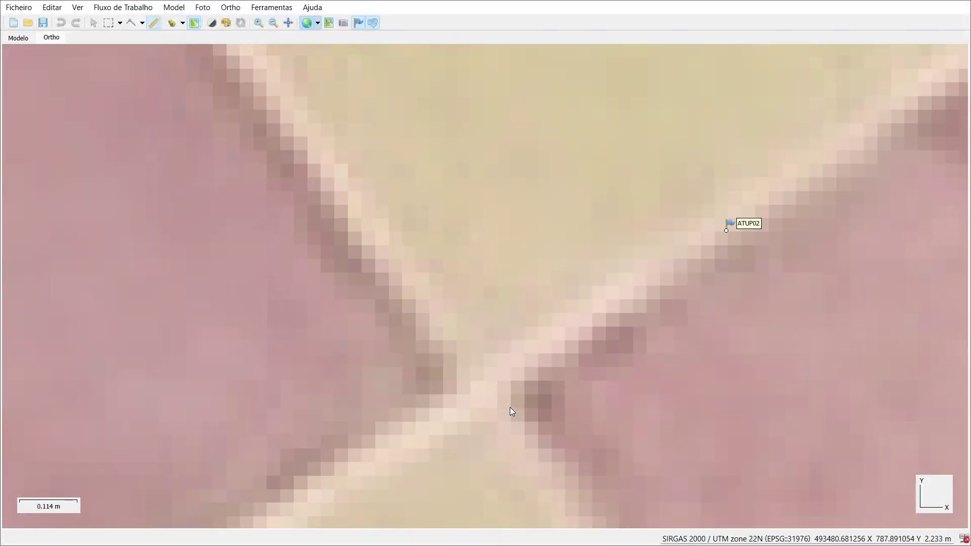
scroll(509, 407, "down", 2)
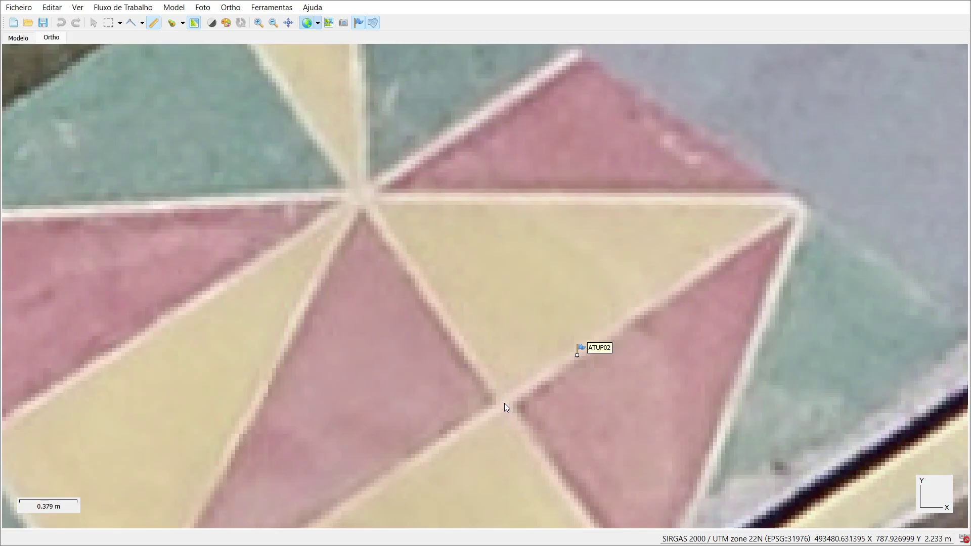
left_click(505, 403)
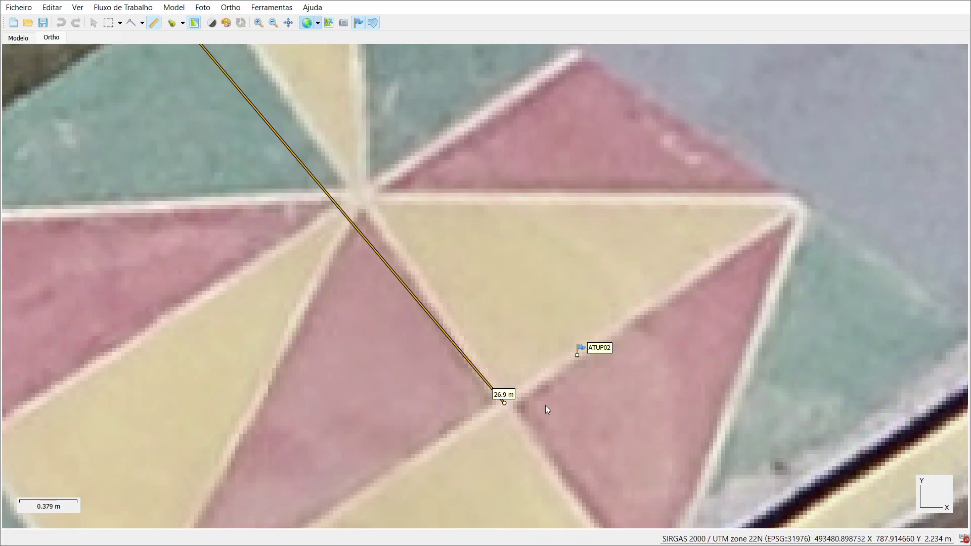
left_click(505, 403)
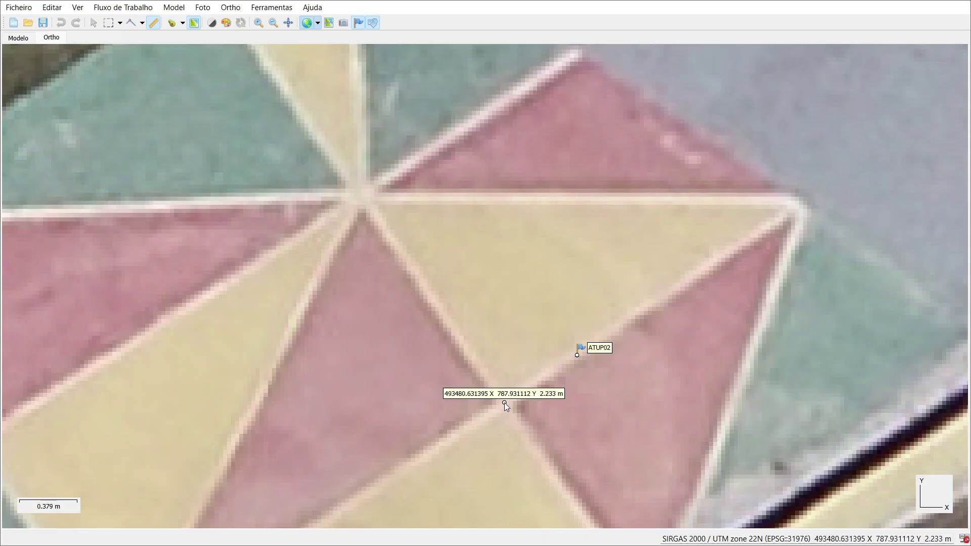
- Measure the offset from the line intersection to the exact ATUP02 marker point and view the measured line
scroll(575, 353, "up", 10)
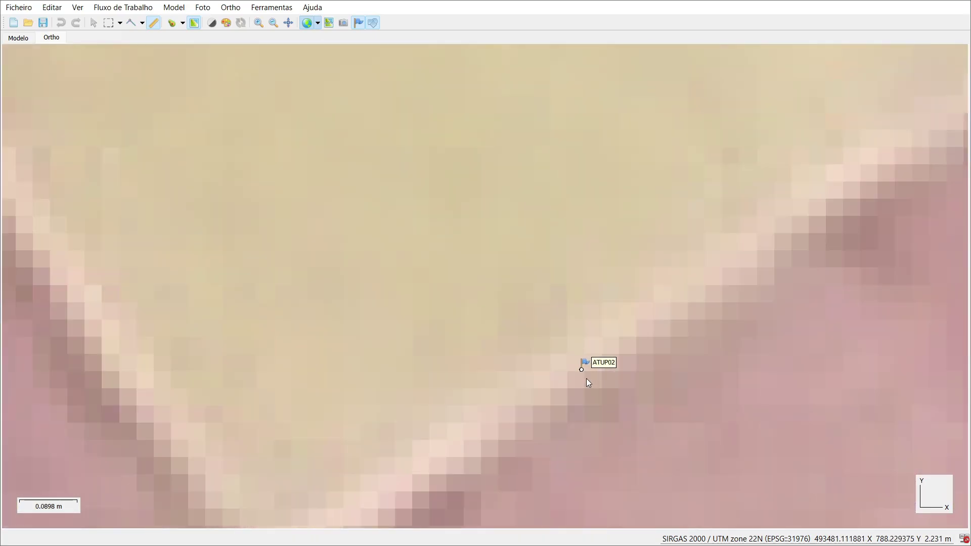
scroll(579, 319, "up", 1)
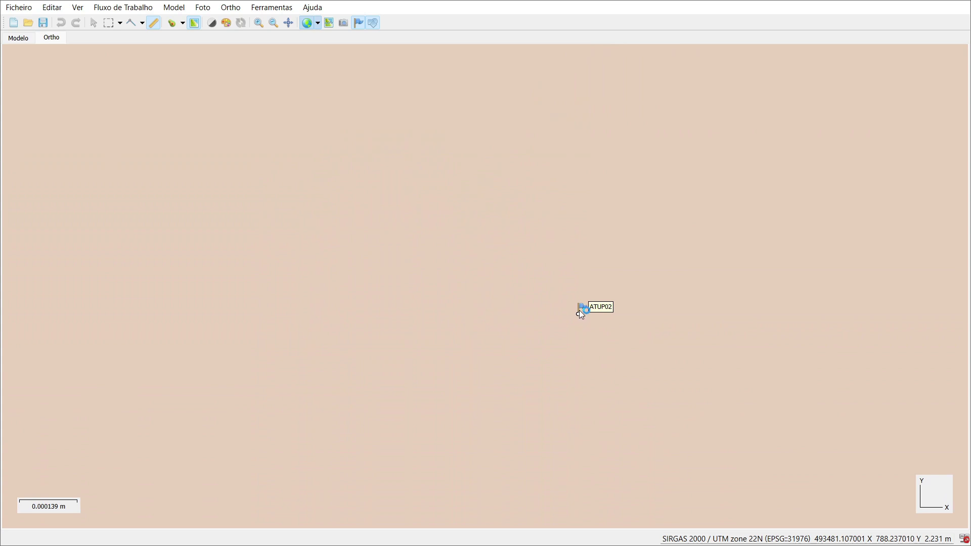
left_click(578, 314)
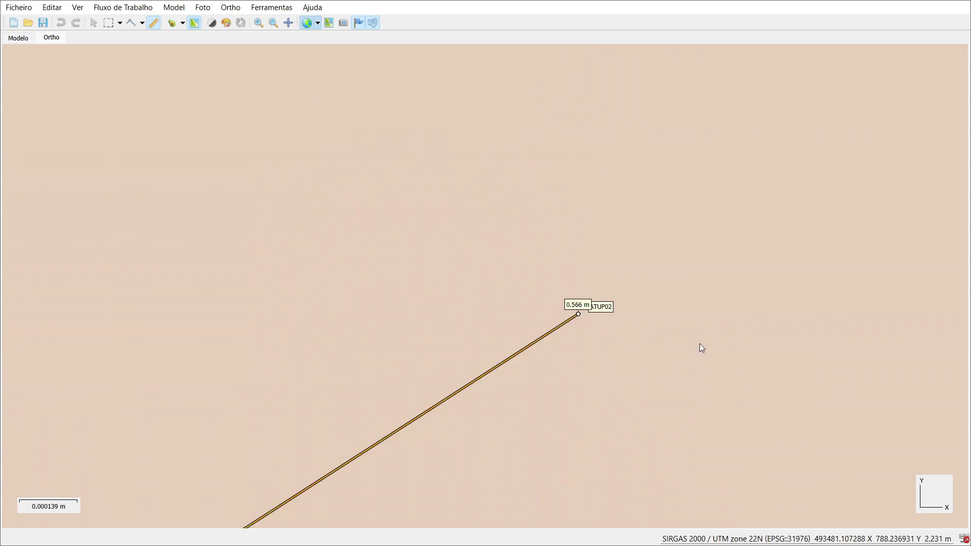
scroll(717, 259, "down", 5)
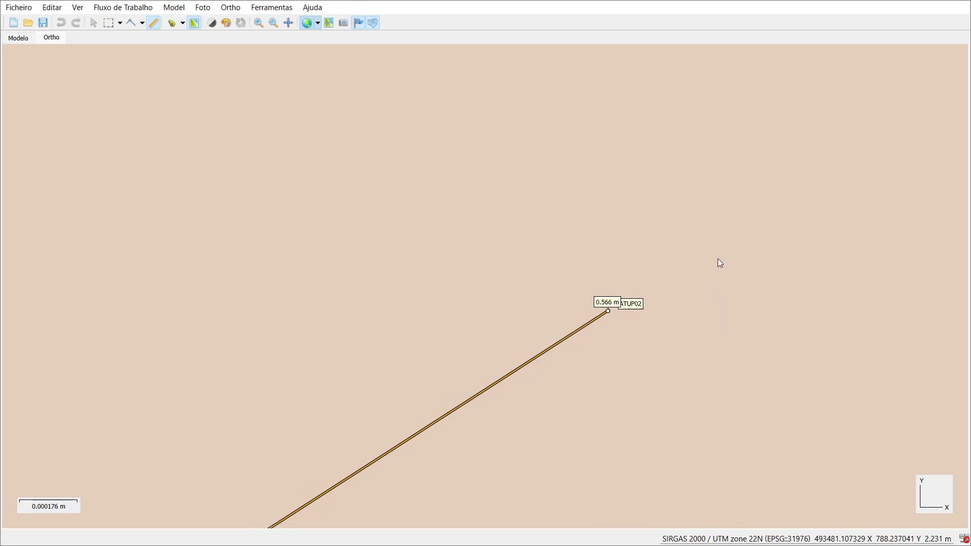
scroll(705, 276, "down", 5)
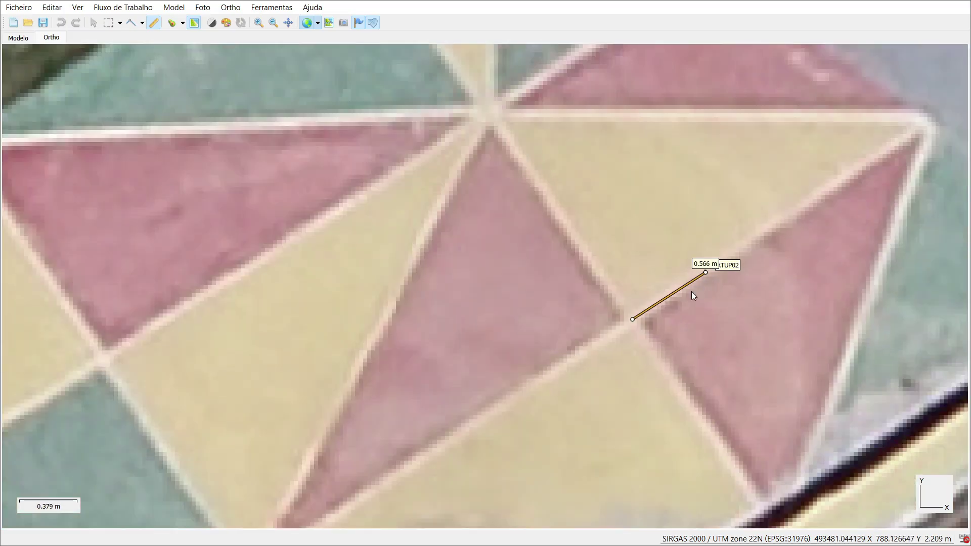
scroll(693, 303, "down", 3)
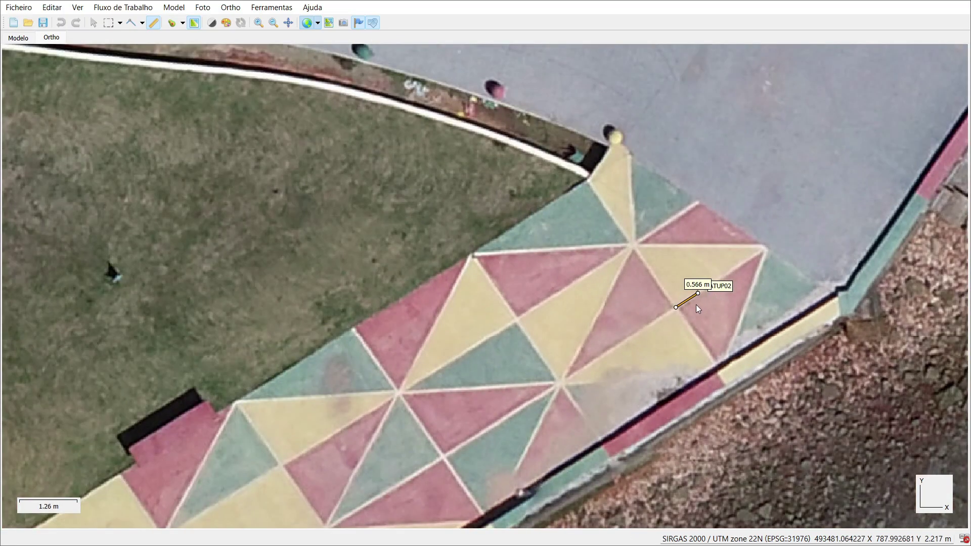
- Start a ruler measurement at the centre of the painted-line intersection nearest the ATUP03 marker
scroll(695, 304, "down", 3)
scroll(720, 277, "down", 2)
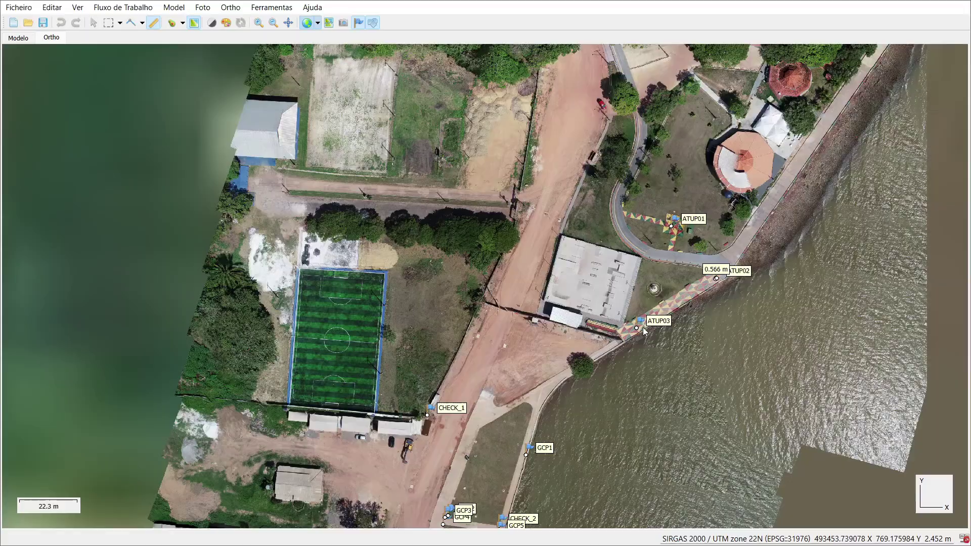
scroll(639, 327, "up", 5)
scroll(632, 334, "up", 4)
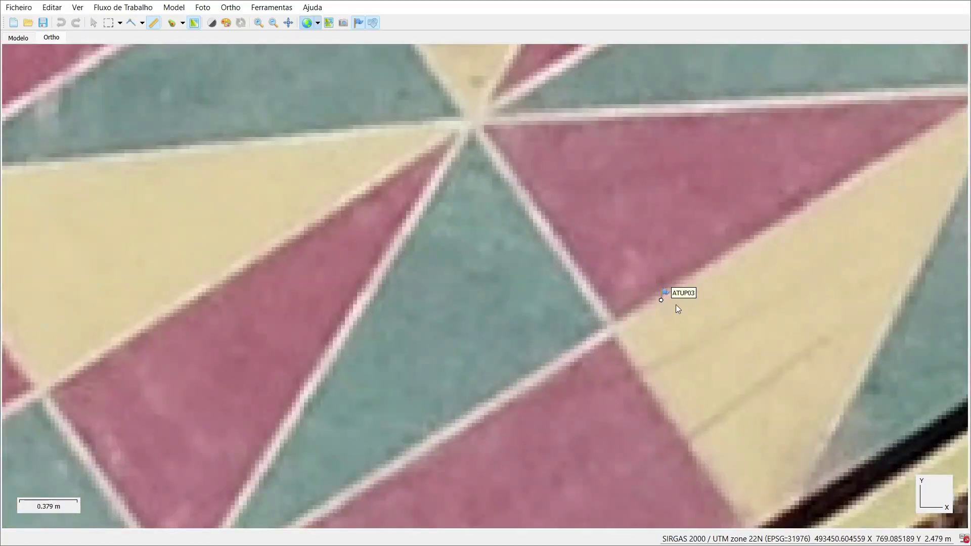
scroll(658, 311, "up", 3)
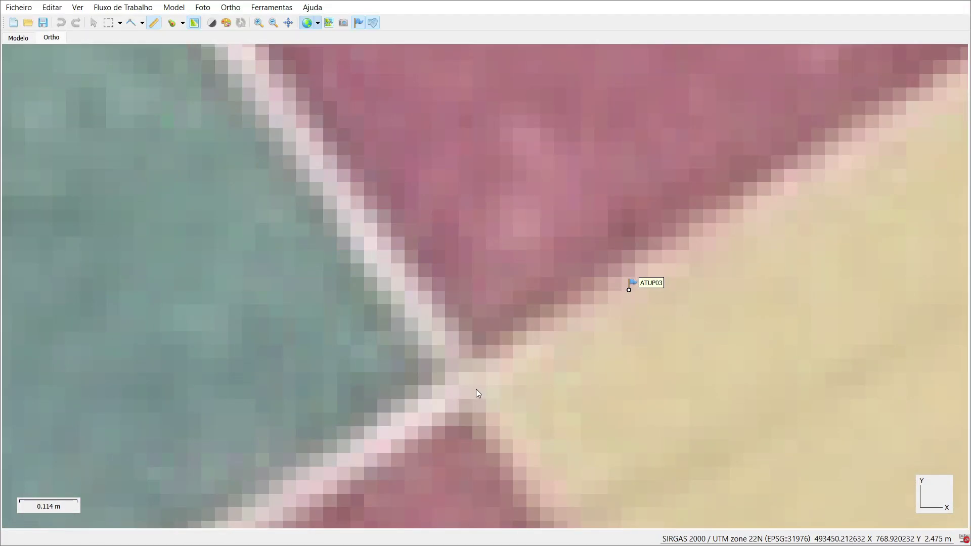
scroll(476, 389, "down", 5)
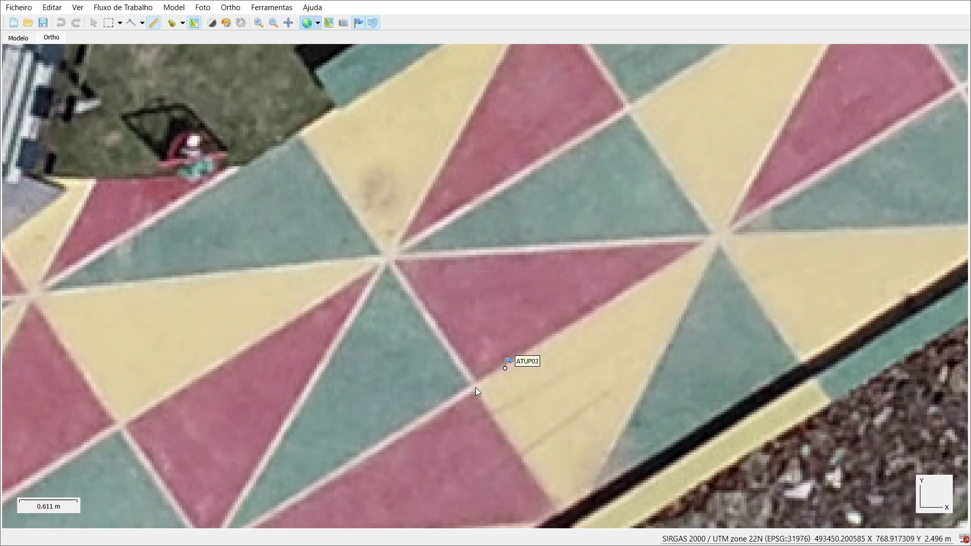
scroll(476, 387, "up", 3)
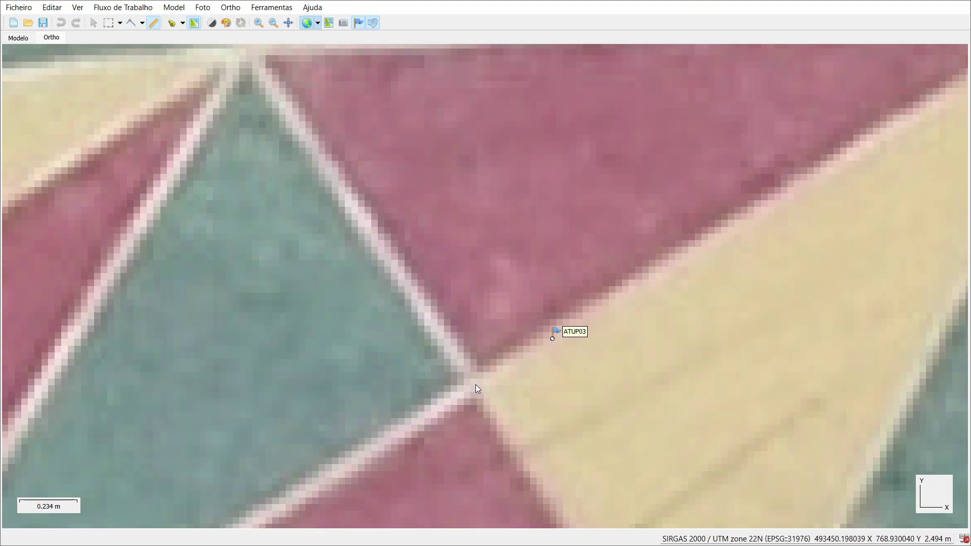
left_click(475, 384)
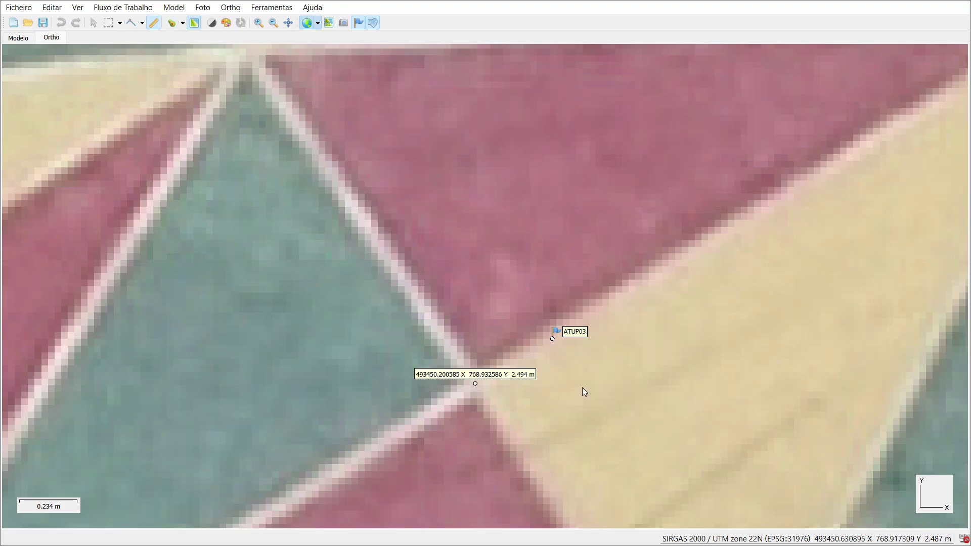
- Measure the offset from the line intersection to the exact ATUP03 marker point and view it on the pavement
scroll(560, 354, "up", 8)
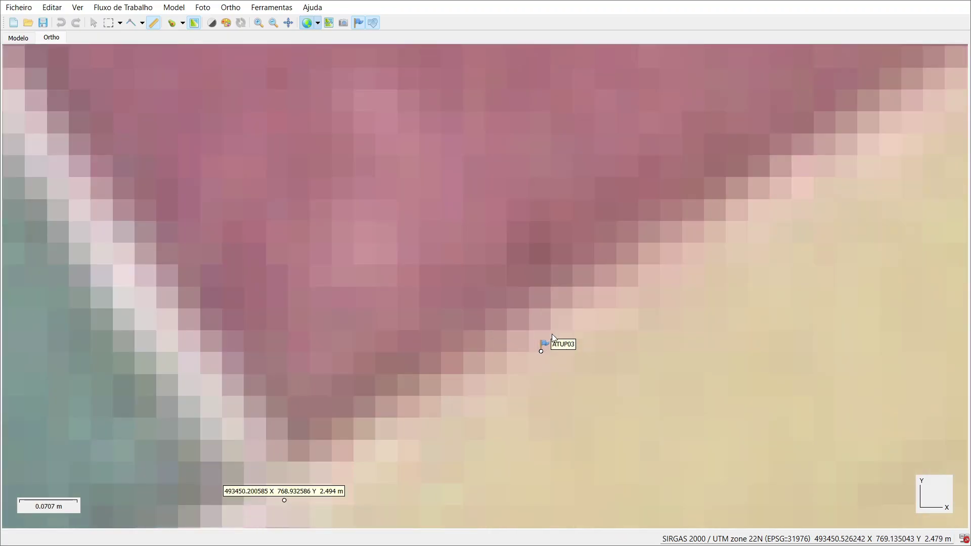
scroll(590, 414, "up", 5)
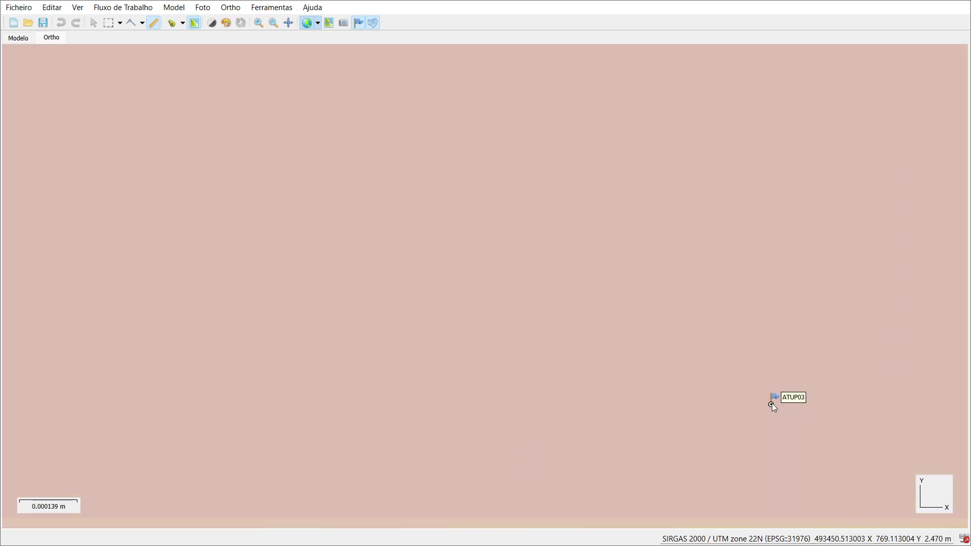
left_click(770, 404)
scroll(633, 329, "down", 5)
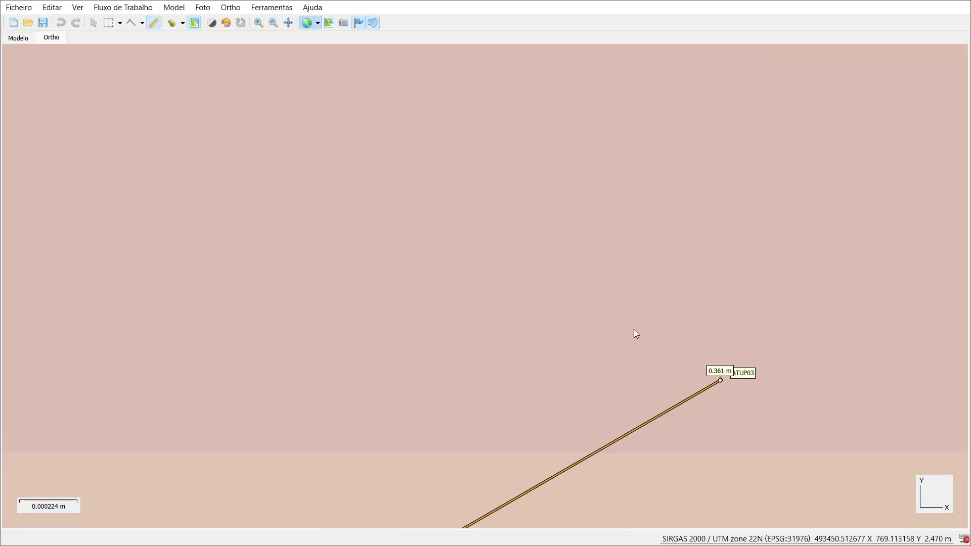
scroll(601, 311, "down", 3)
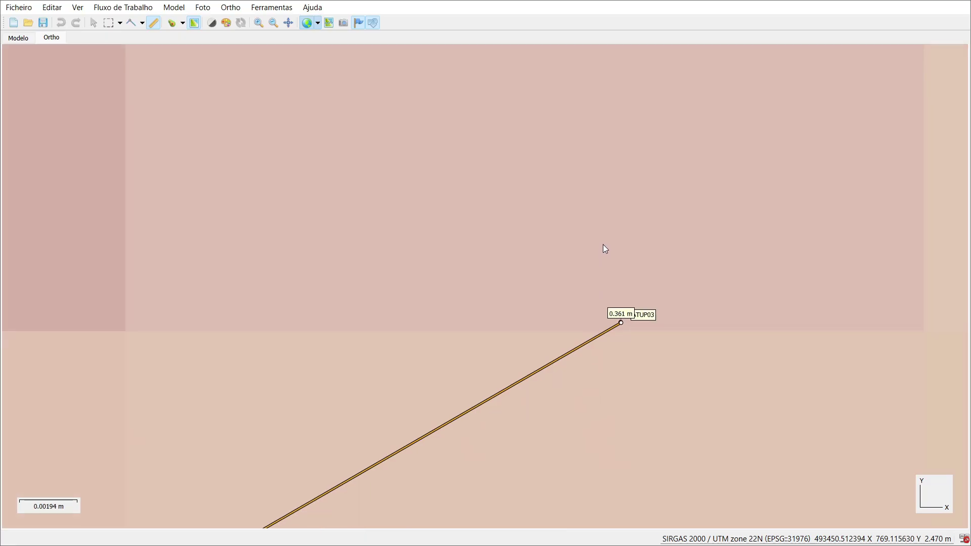
scroll(609, 250, "down", 2)
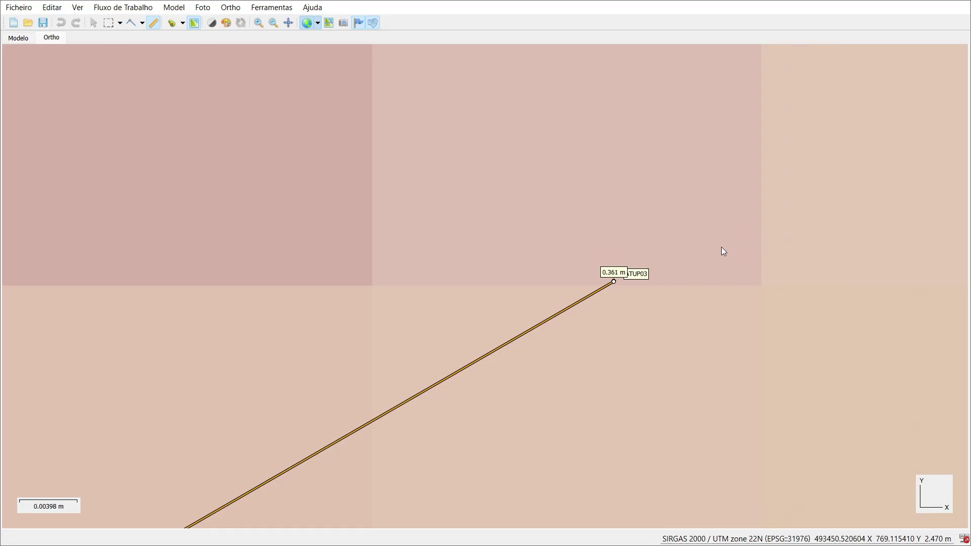
scroll(666, 228, "down", 18)
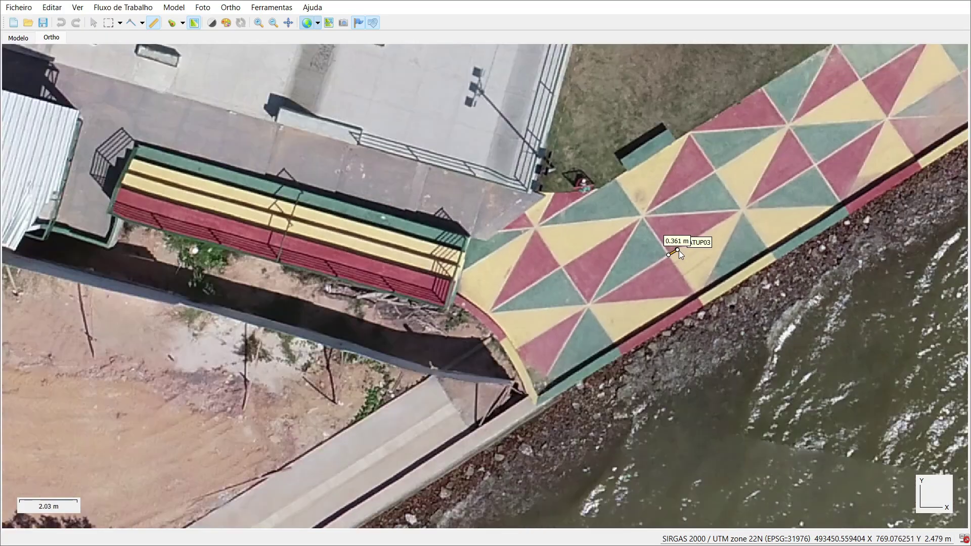
- Review the check points and control points across the orthomosaic, then inspect the ground around the CHECK_1 marker up close
scroll(678, 252, "down", 5)
scroll(679, 265, "up", 3)
scroll(675, 268, "down", 3)
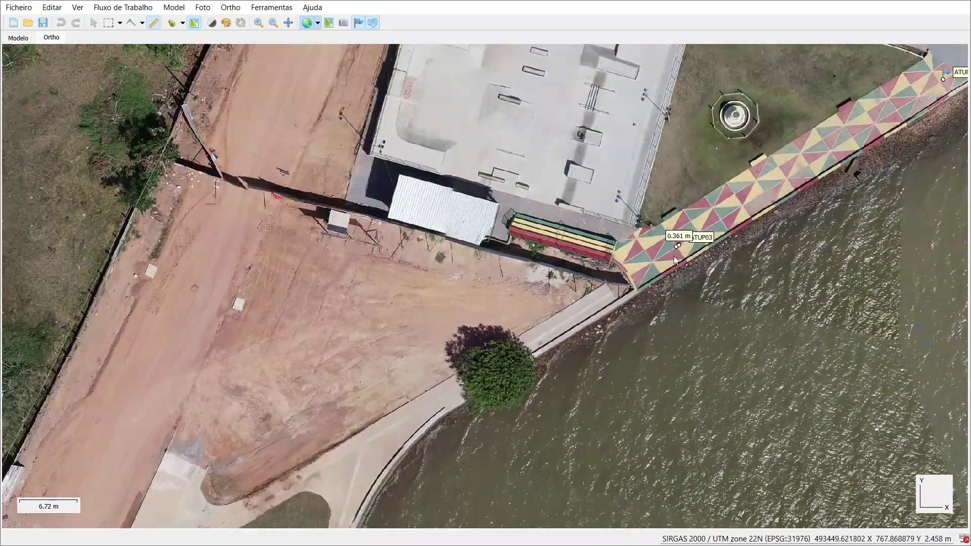
scroll(674, 256, "down", 4)
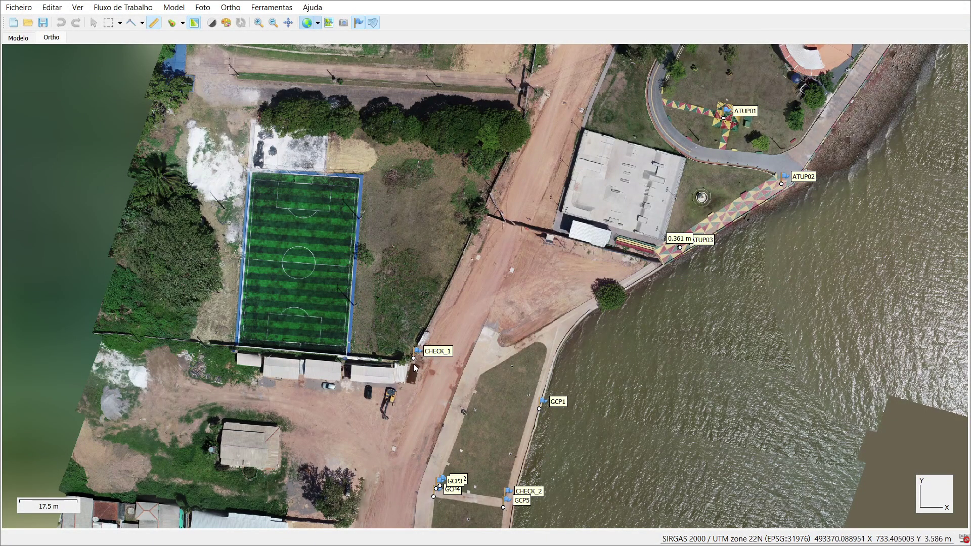
scroll(414, 359, "up", 10)
scroll(438, 352, "up", 3)
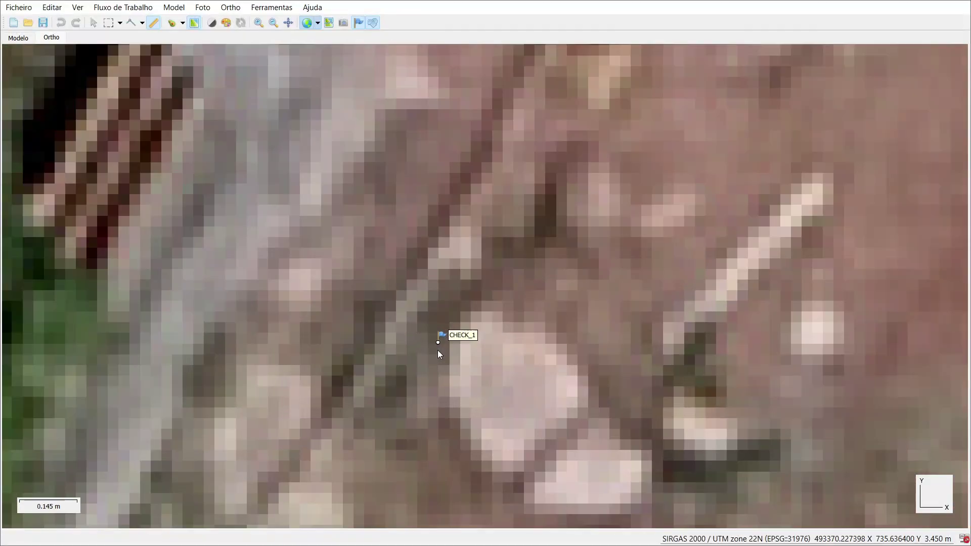
- Inspect the ground around CHECK_1 and the measured ATUP03 offset up close, and view the whole surveyed area on the orthomosaic
scroll(438, 349, "down", 3)
scroll(438, 349, "down", 4)
scroll(438, 350, "up", 12)
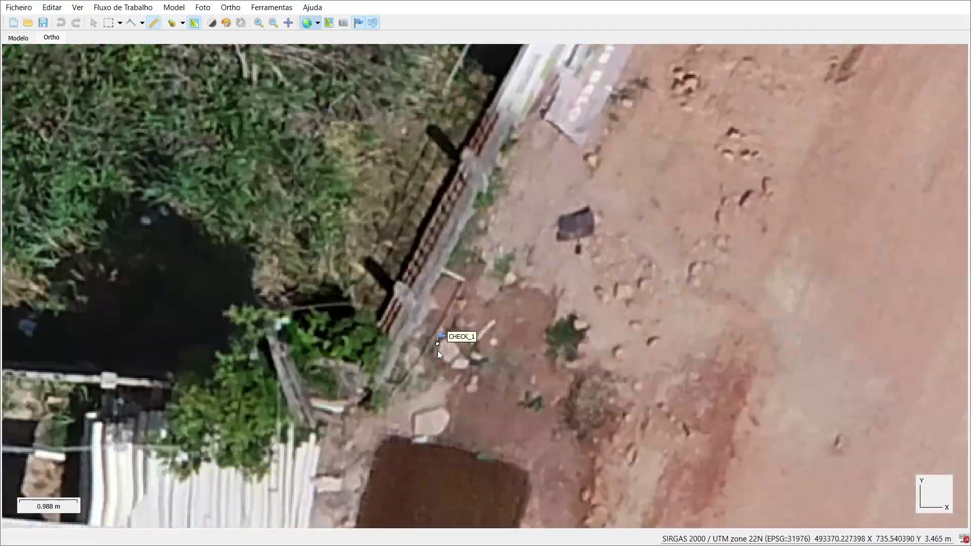
scroll(451, 318, "down", 20)
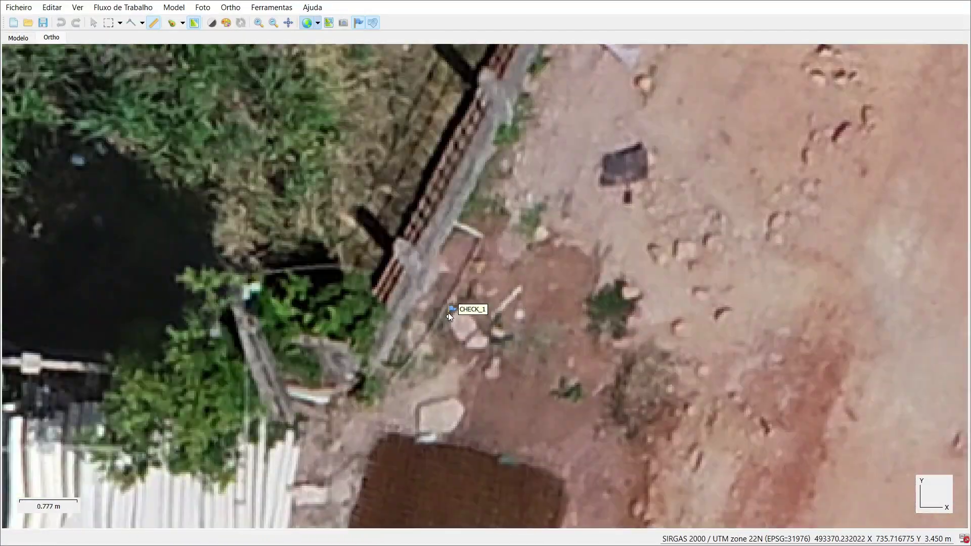
scroll(671, 266, "down", 3)
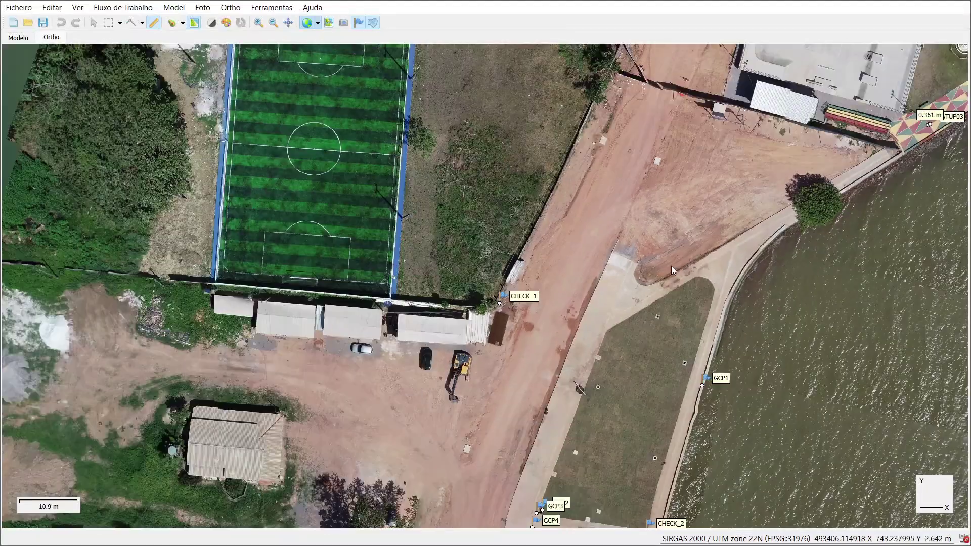
scroll(847, 175, "up", 2)
scroll(846, 175, "up", 14)
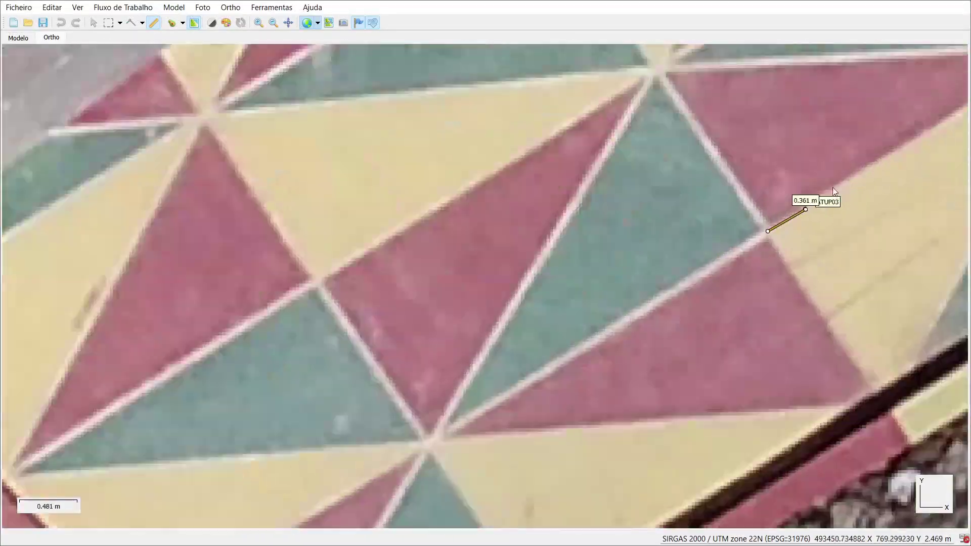
scroll(794, 214, "down", 2)
scroll(790, 216, "down", 16)
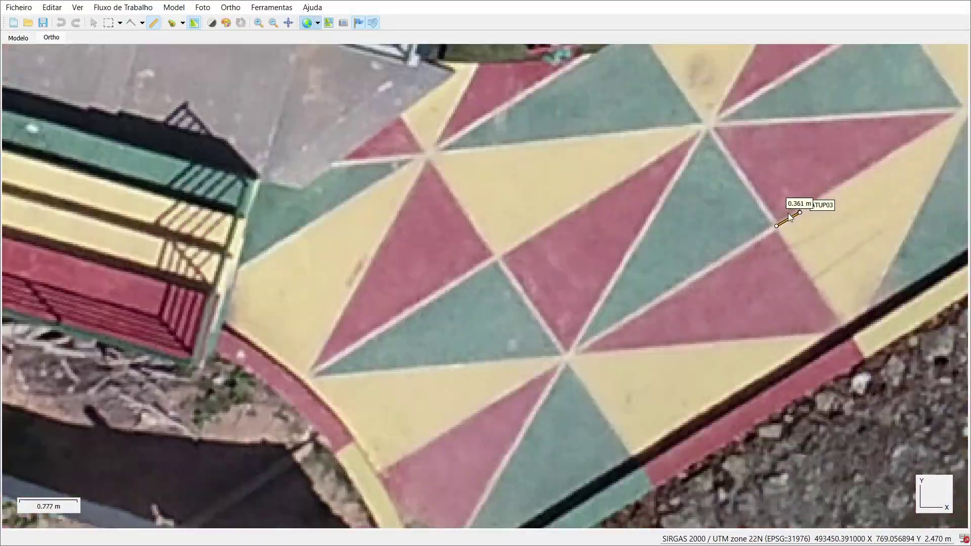
scroll(778, 207, "down", 5)
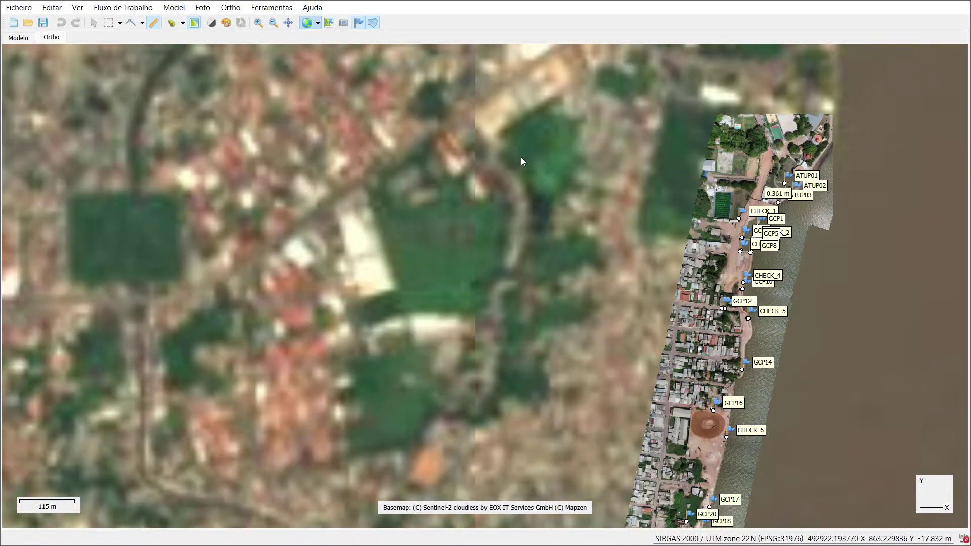
- Leave the full-screen view and review the Phantom 4 Pro report's control and check point RMSE, camera location errors and calibration coefficients
key("F11")
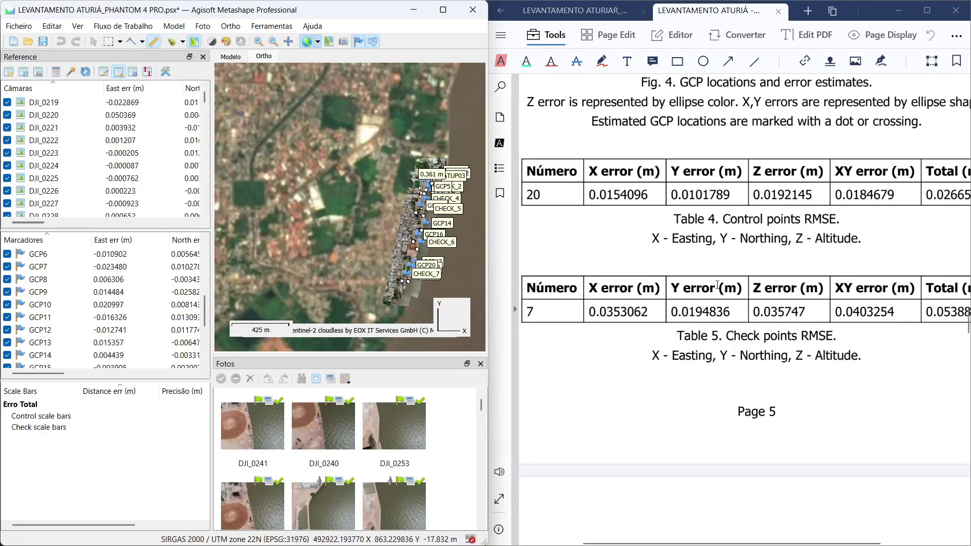
scroll(666, 254, "down", 5)
scroll(721, 276, "up", 1)
scroll(721, 276, "up", 5)
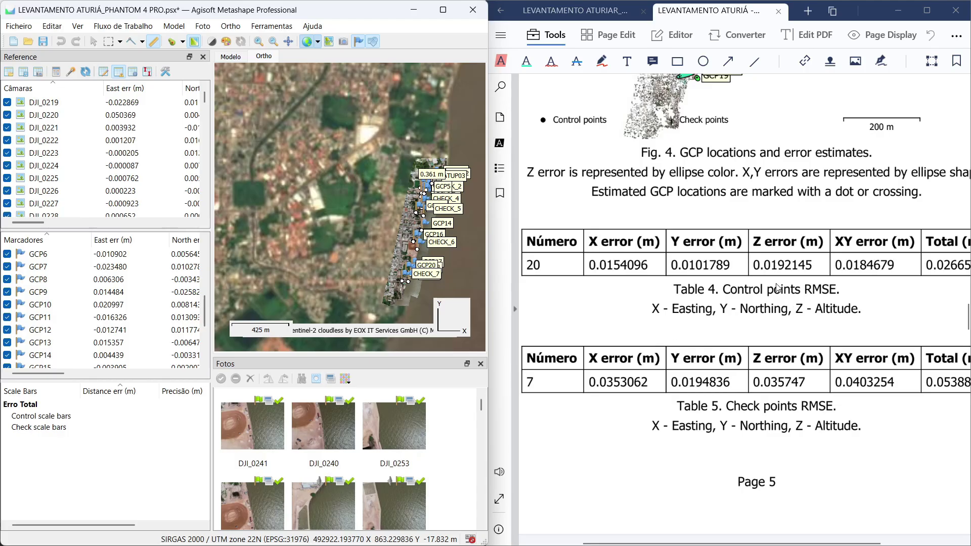
scroll(774, 284, "up", 6)
scroll(773, 284, "down", 5)
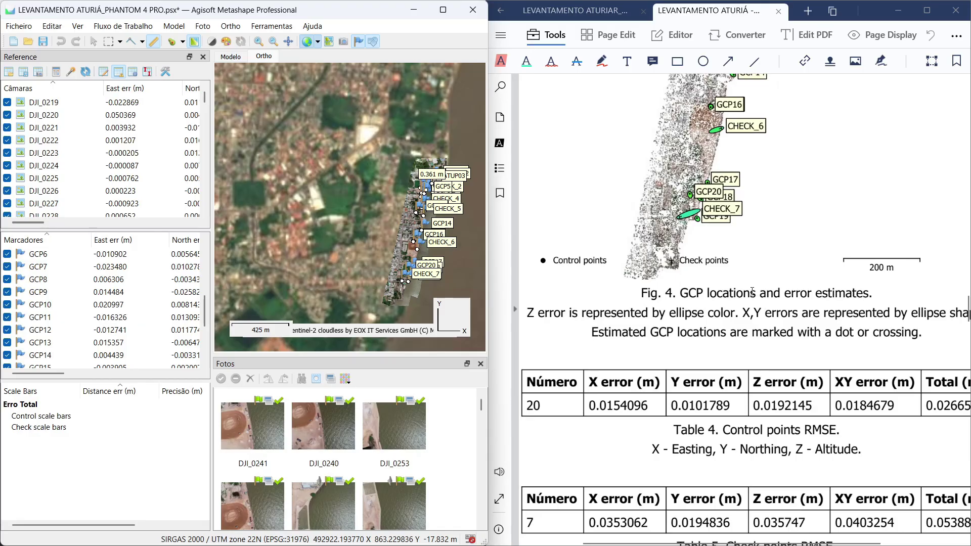
scroll(691, 305, "up", 5)
scroll(718, 252, "up", 7)
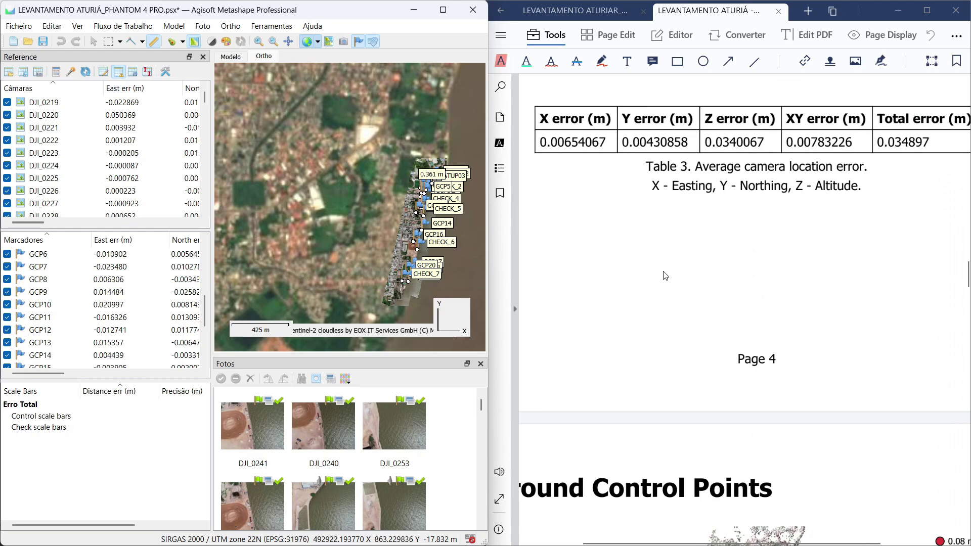
scroll(662, 273, "up", 7)
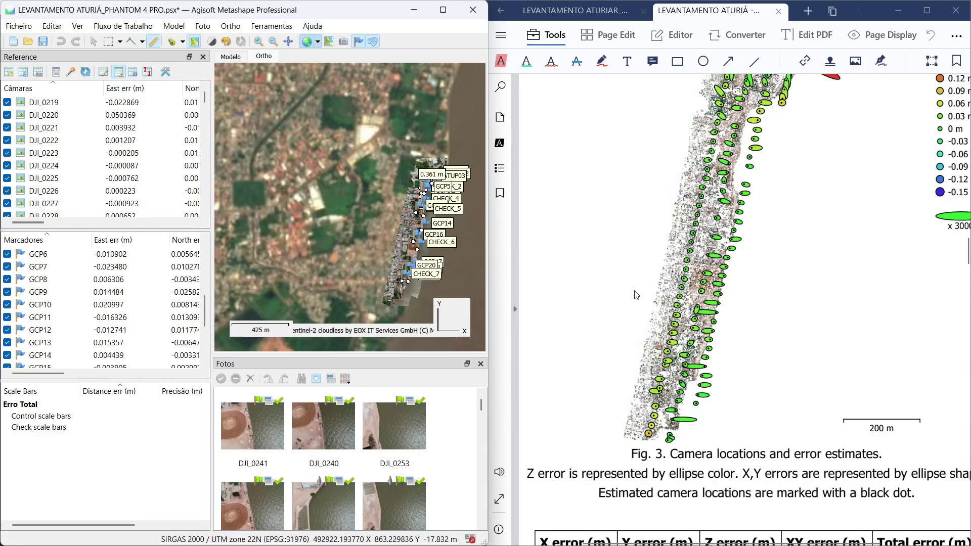
scroll(652, 310, "up", 15)
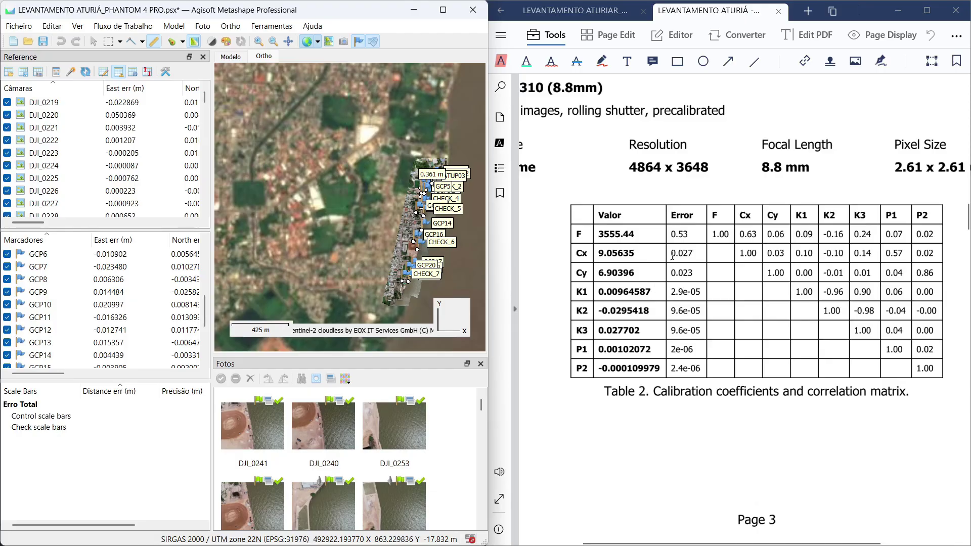
scroll(675, 258, "up", 1)
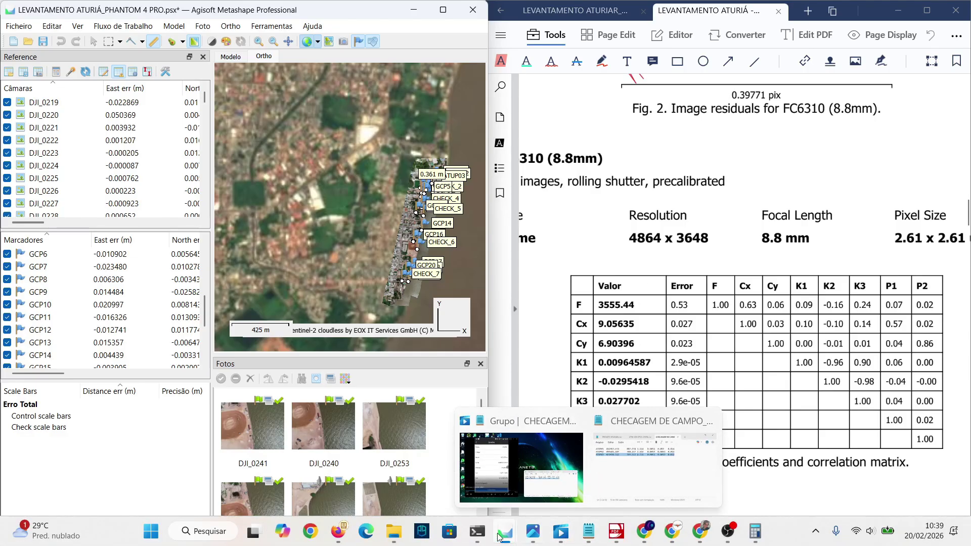
- Bring up the EVO 2 PRO RTK V3 project and place the PDF report window beside it, over the Phantom 4 Pro project
mouse_move(504, 536)
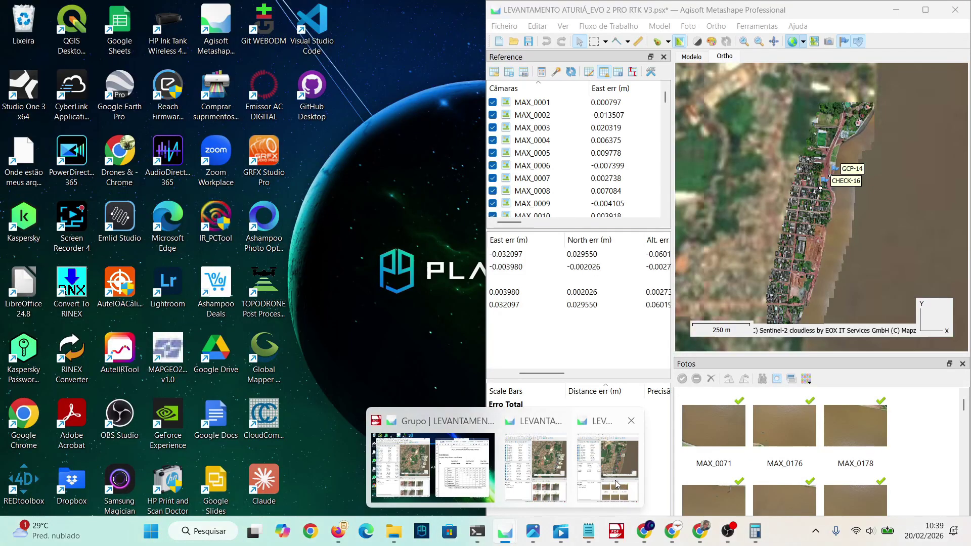
left_click(616, 484)
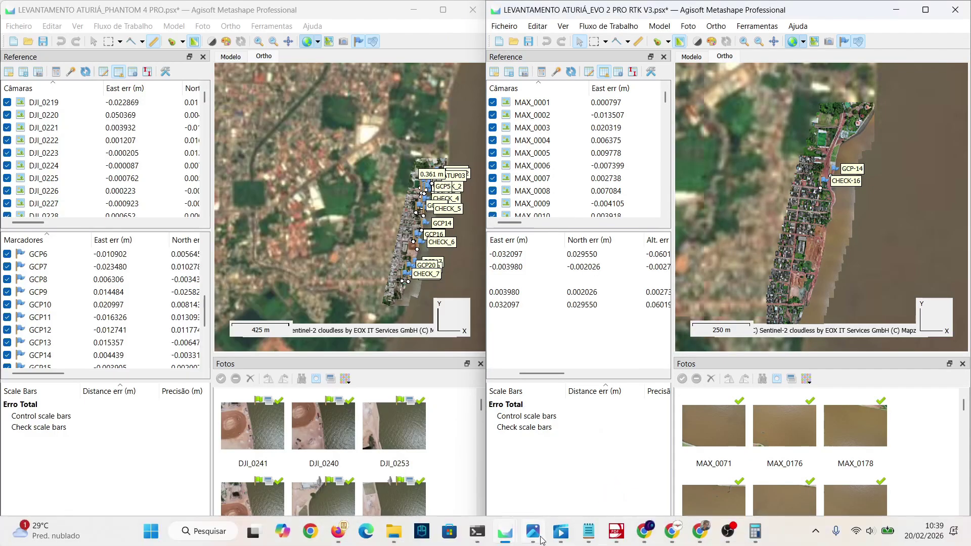
mouse_move(535, 537)
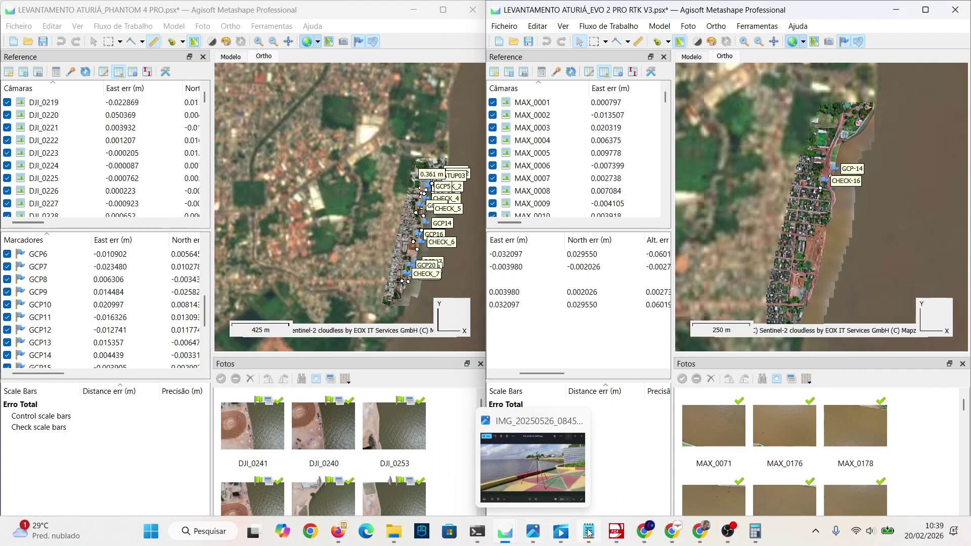
left_click(614, 529)
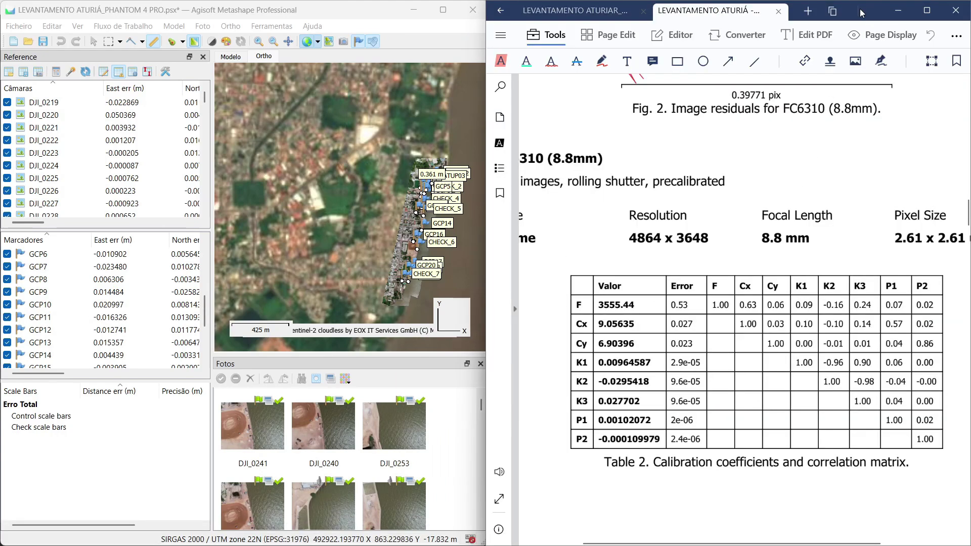
left_click_drag(860, 8, 403, 31)
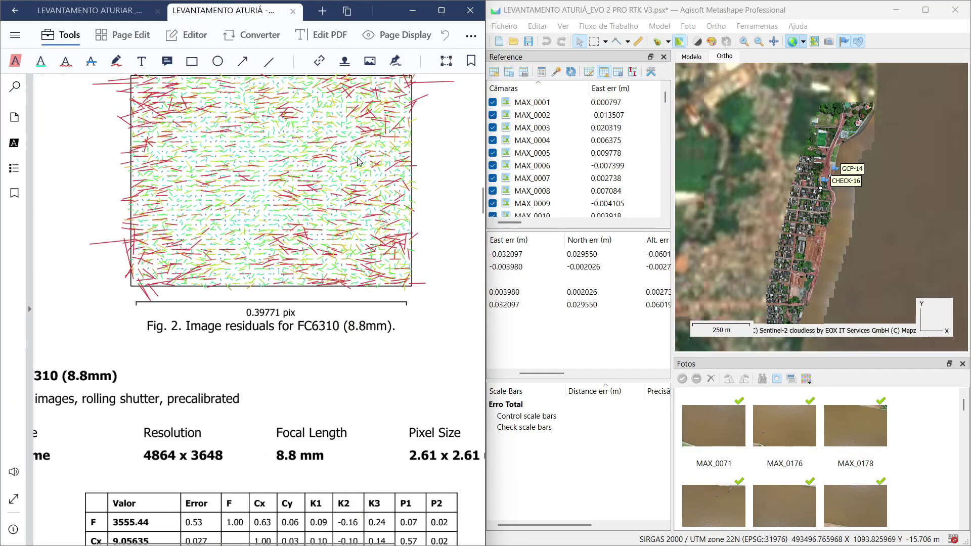
- Examine the FC6310 image residuals figure in the camera calibration section of the Phantom 4 Pro report
scroll(298, 234, "up", 5)
scroll(298, 234, "down", 1)
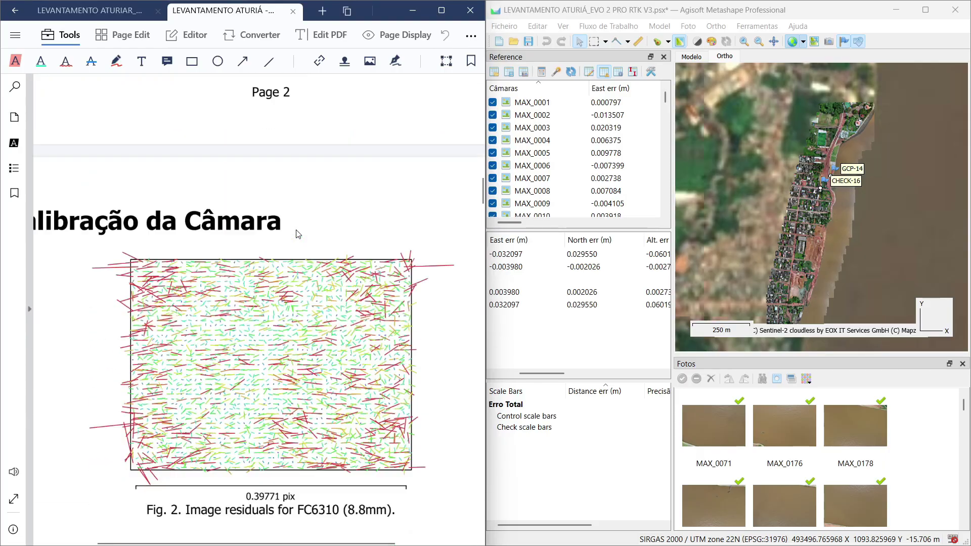
scroll(301, 234, "up", 3)
scroll(309, 238, "down", 7)
scroll(307, 238, "up", 7)
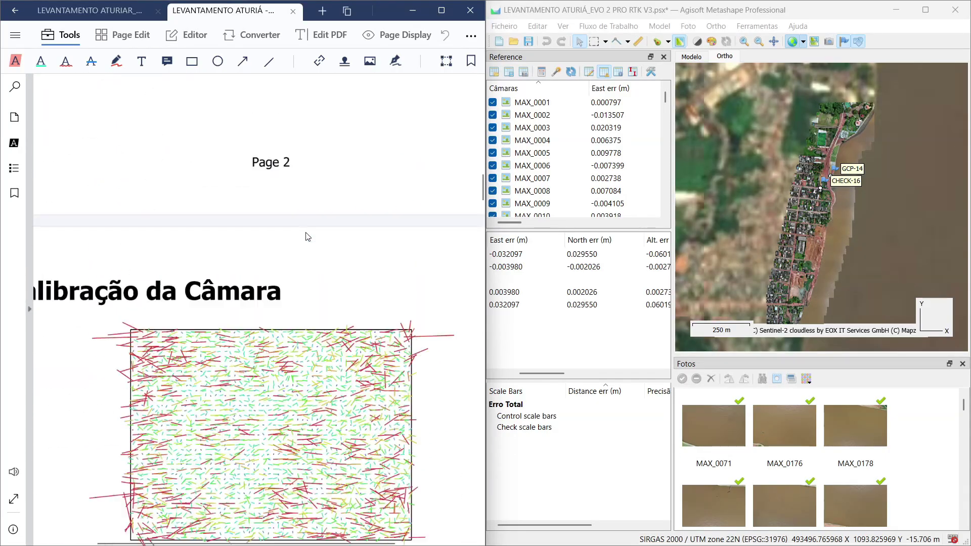
- Switch to the EVO 2 PRO RTK V3 report and view its cover page
left_click(84, 12)
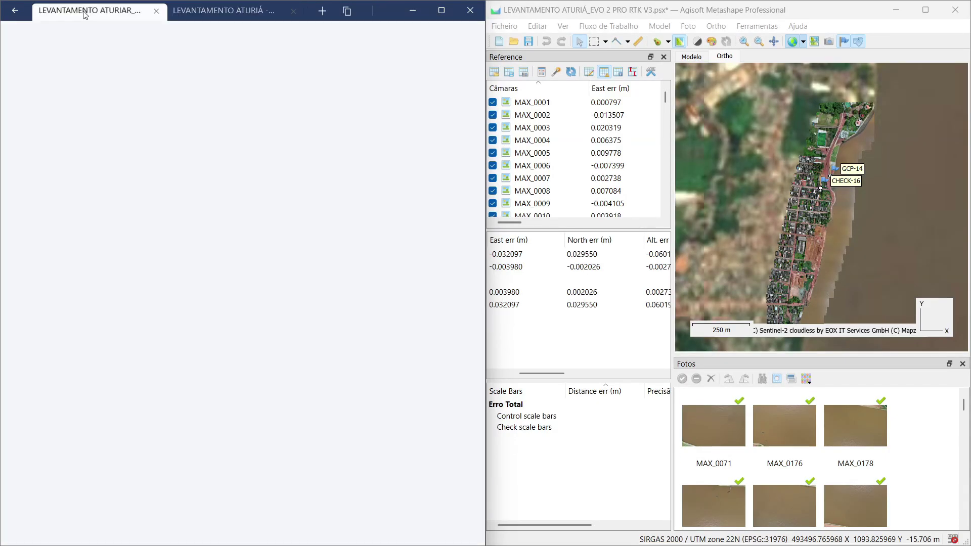
scroll(162, 197, "down", 2)
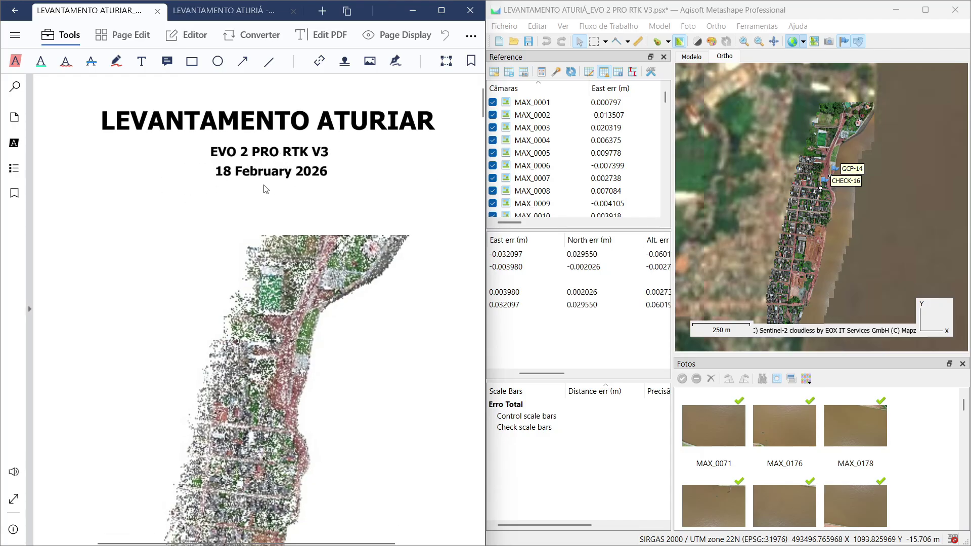
scroll(328, 169, "down", 6)
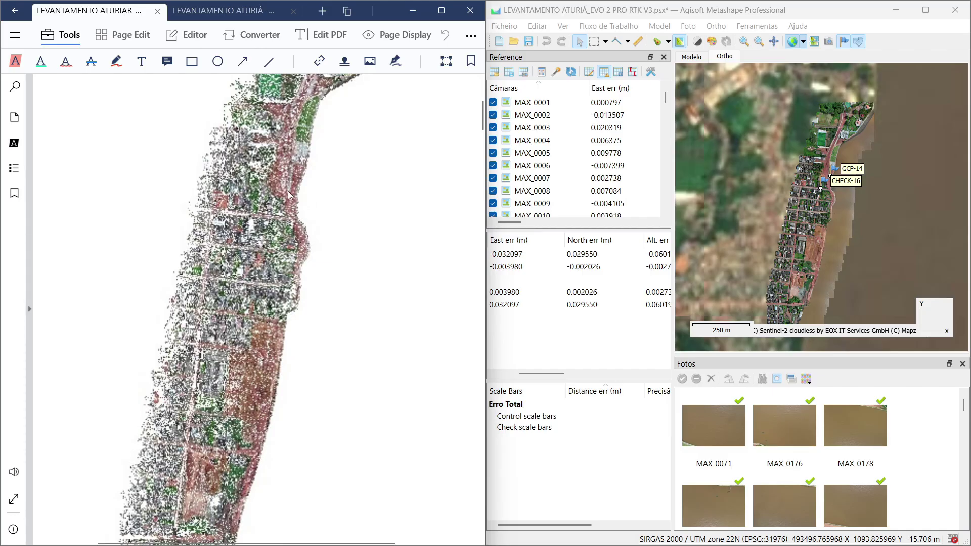
scroll(248, 227, "up", 6)
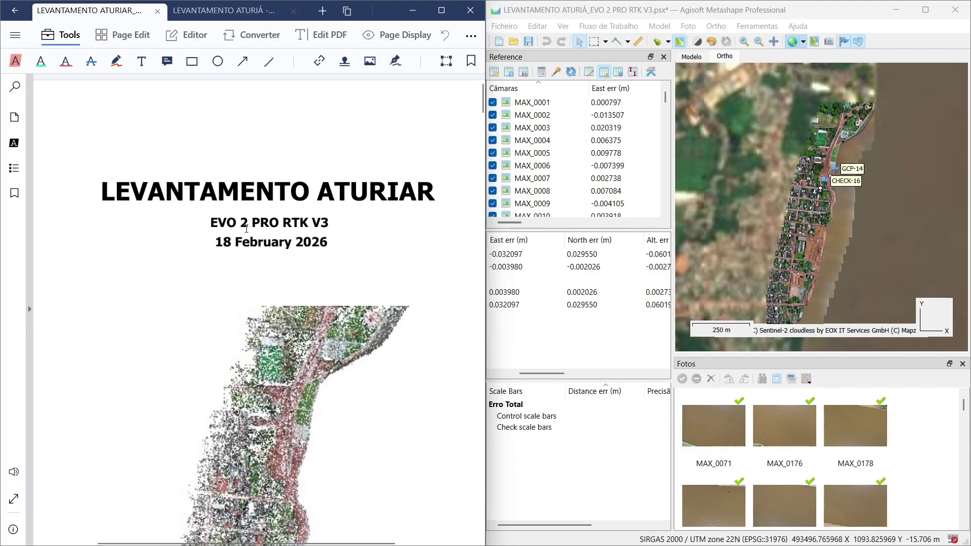
scroll(246, 228, "down", 6)
scroll(248, 232, "up", 6)
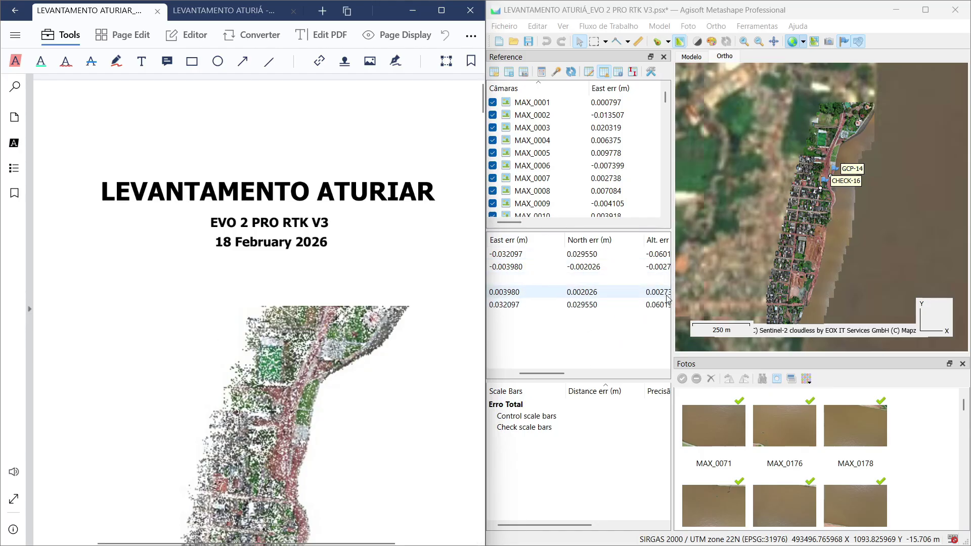
- Widen the reference tables of the EVO 2 project and review the marker errors and the cameras' total error row
left_click_drag(672, 298, 827, 297)
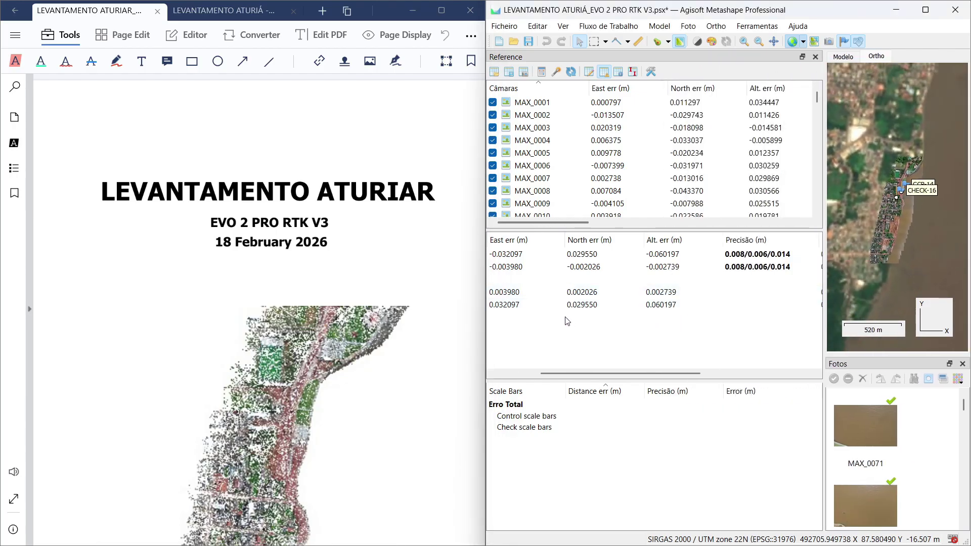
left_click_drag(593, 372, 542, 372)
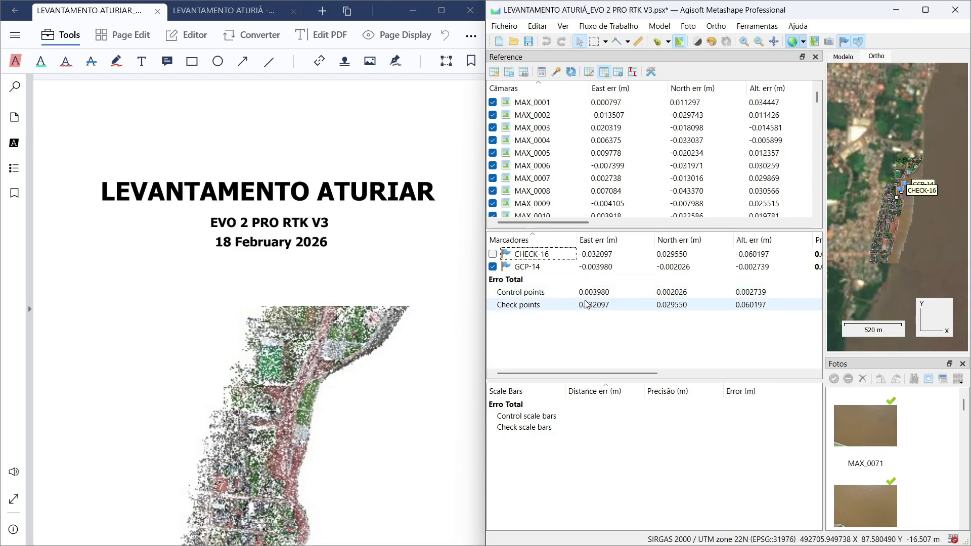
left_click_drag(816, 99, 818, 210)
left_click_drag(553, 222, 630, 225)
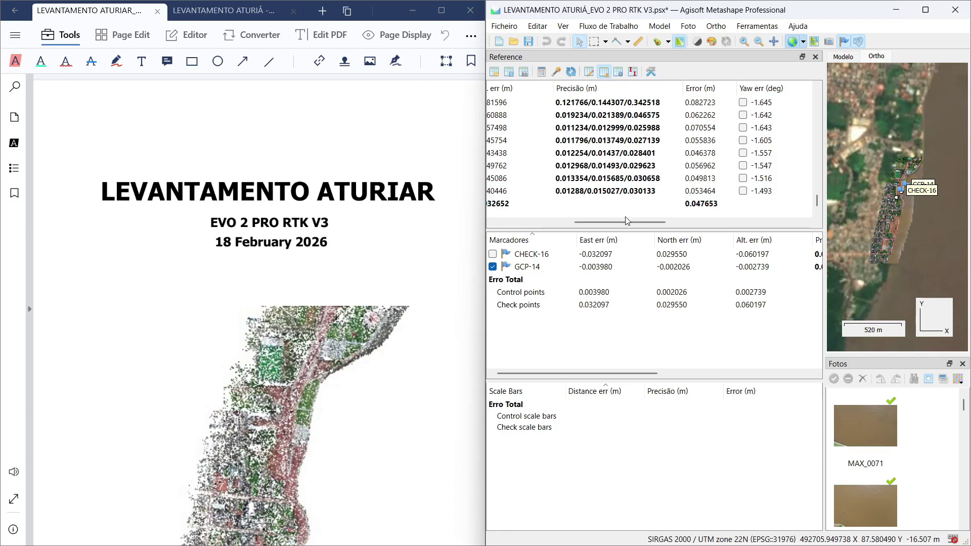
left_click_drag(627, 221, 567, 230)
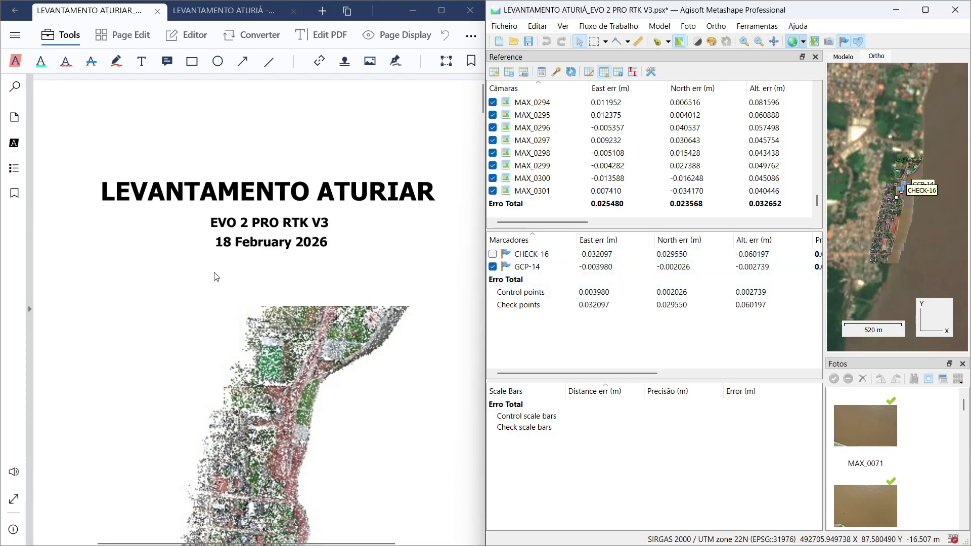
- Examine the camera locations and image overlap figure in the EVO 2 report, then return to the Phantom 4 Pro report
scroll(203, 273, "down", 10)
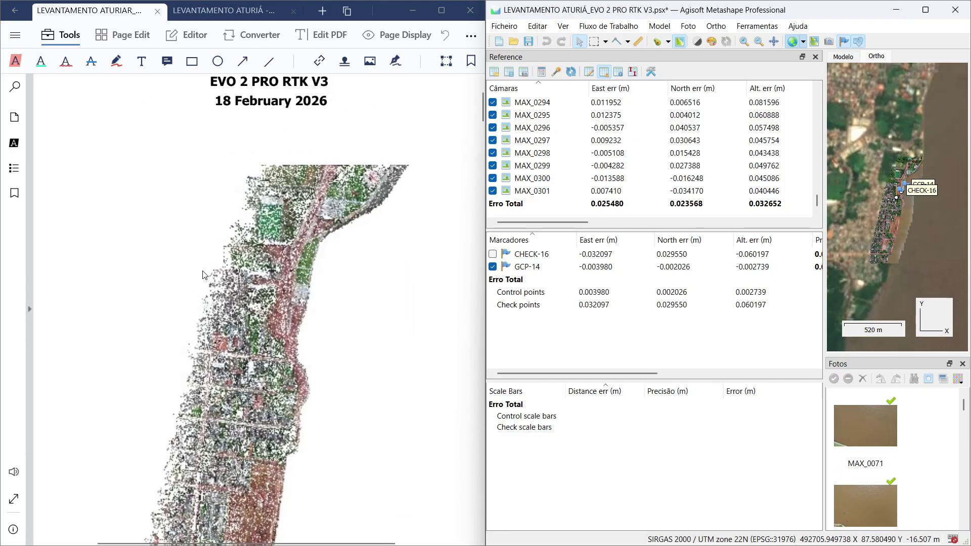
scroll(202, 272, "down", 12)
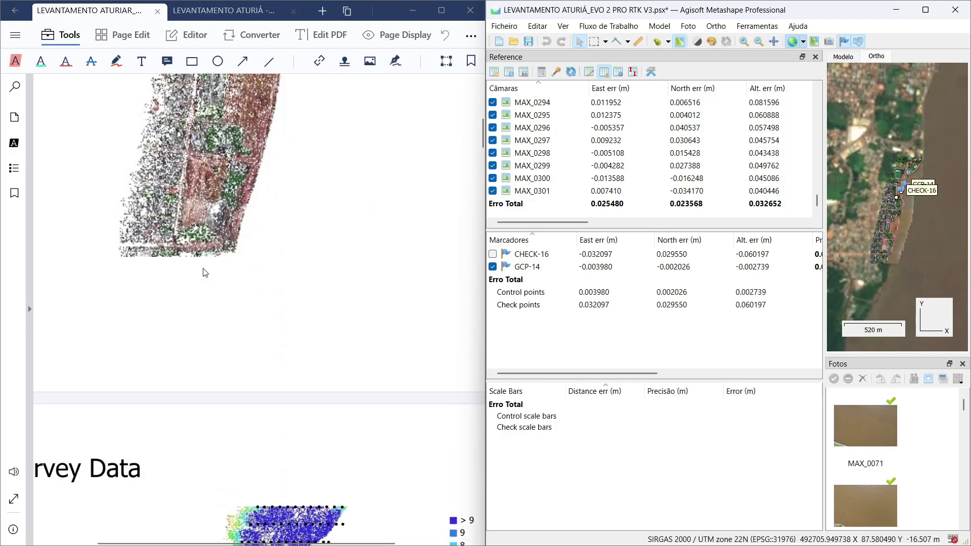
scroll(205, 273, "up", 5)
scroll(205, 273, "up", 7)
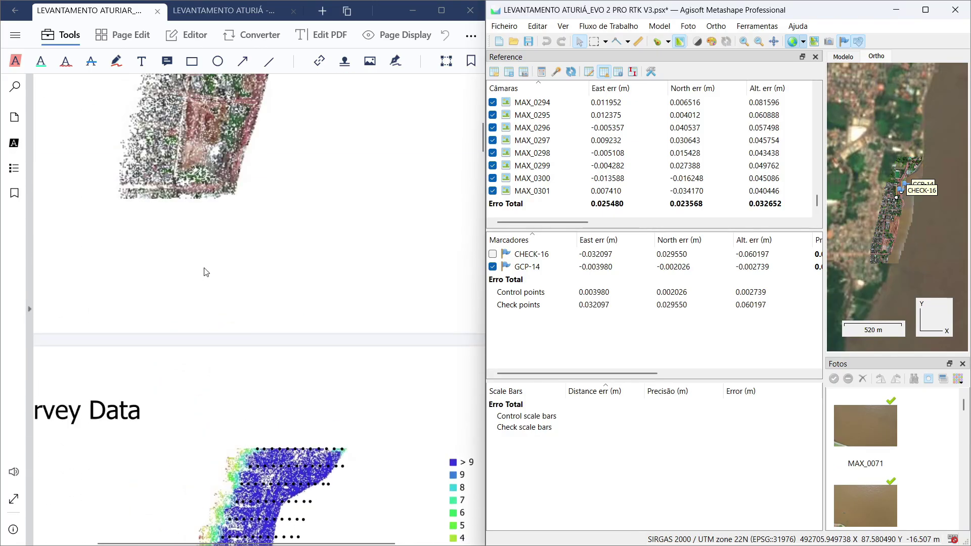
scroll(204, 266, "down", 10)
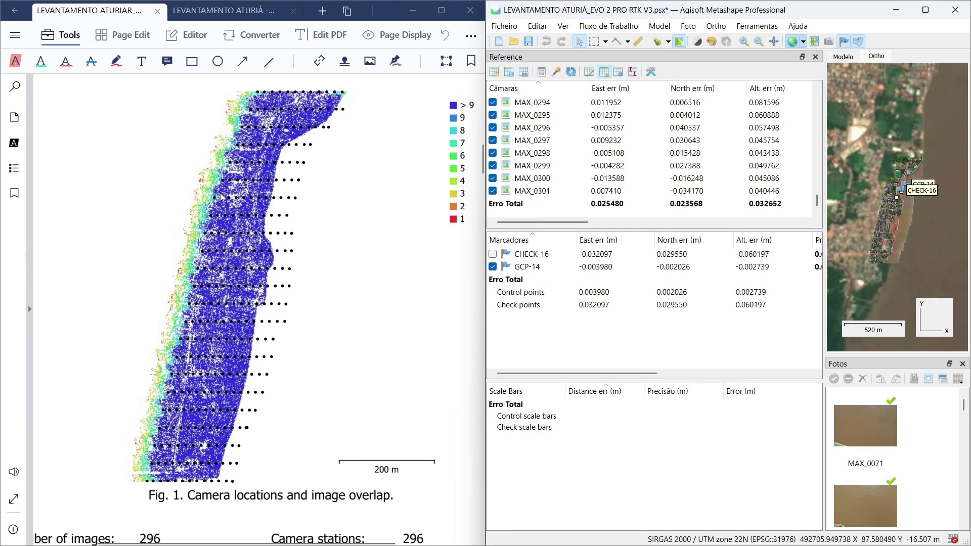
scroll(252, 259, "up", 2)
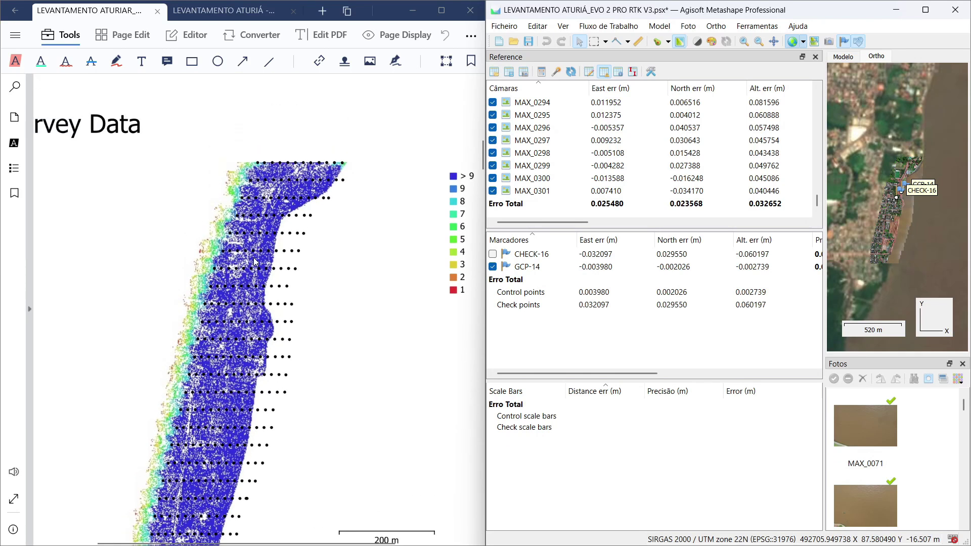
left_click(245, 10)
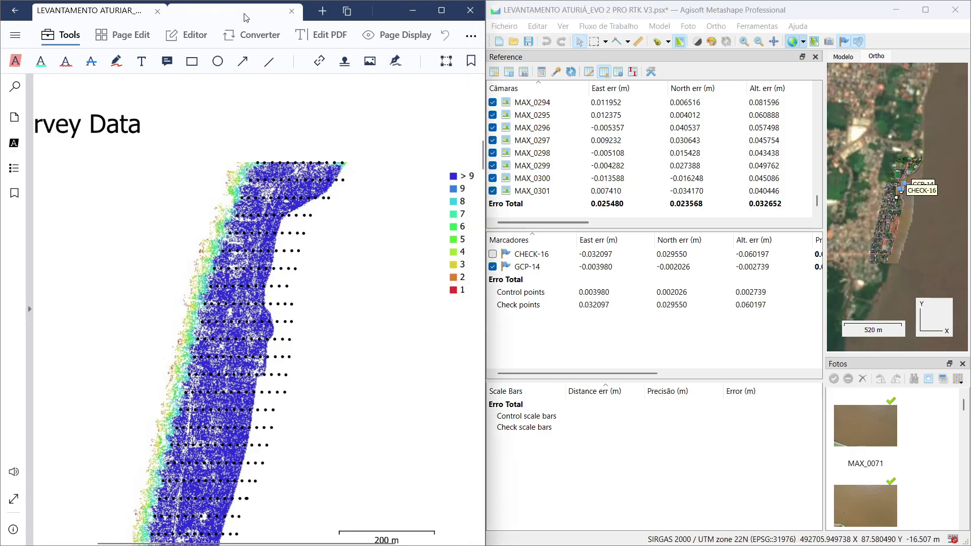
- Compare the camera locations and image overlap figures of the Phantom 4 Pro and EVO 2 reports
scroll(258, 226, "down", 4)
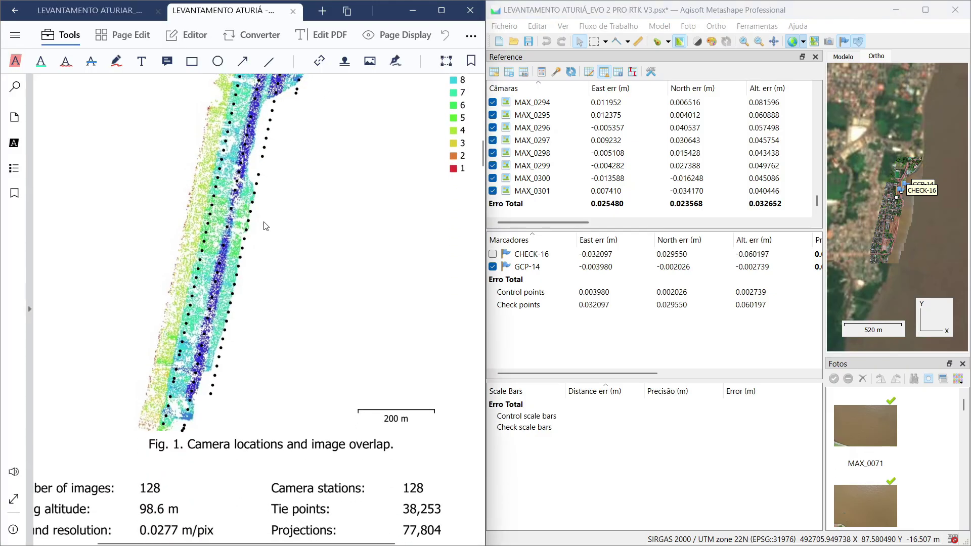
scroll(264, 226, "up", 2)
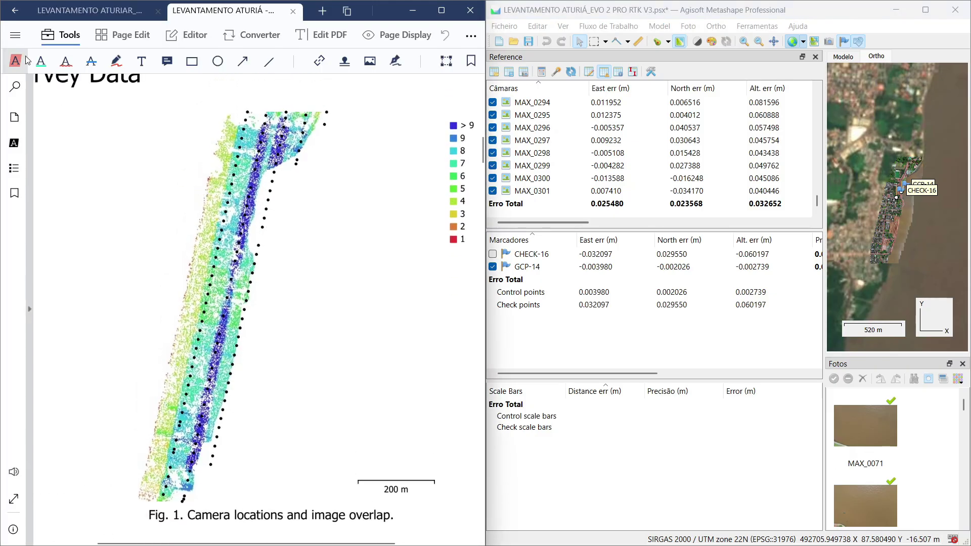
left_click(44, 14)
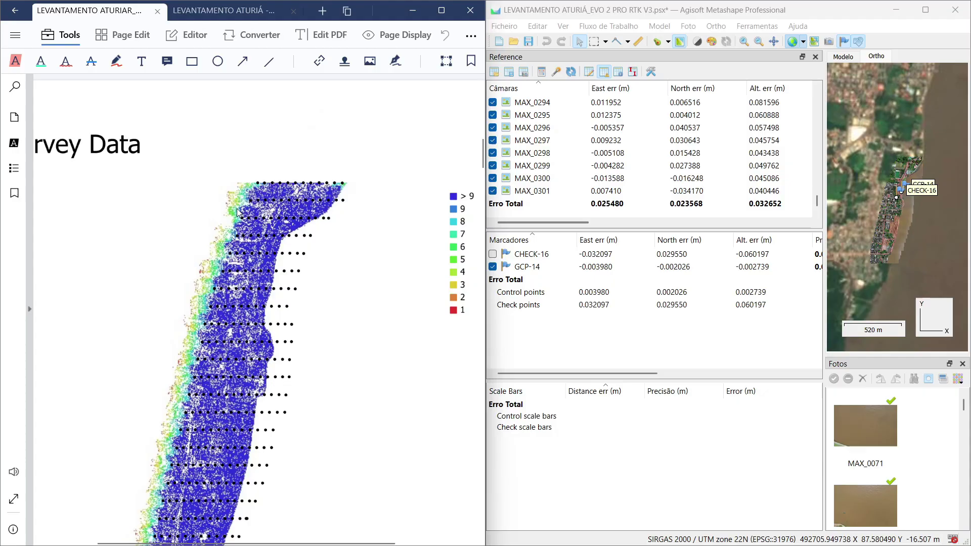
scroll(240, 218, "down", 3)
scroll(240, 219, "up", 2)
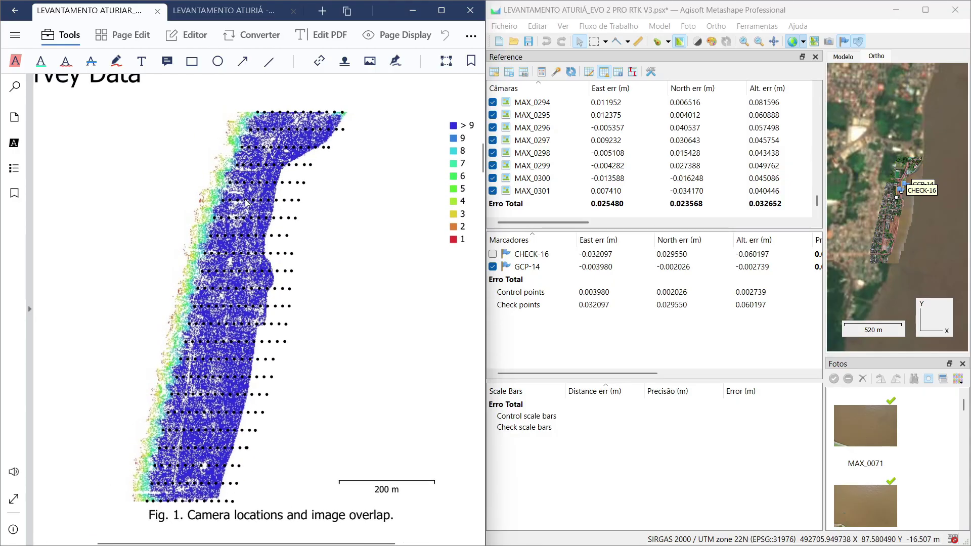
left_click(223, 10)
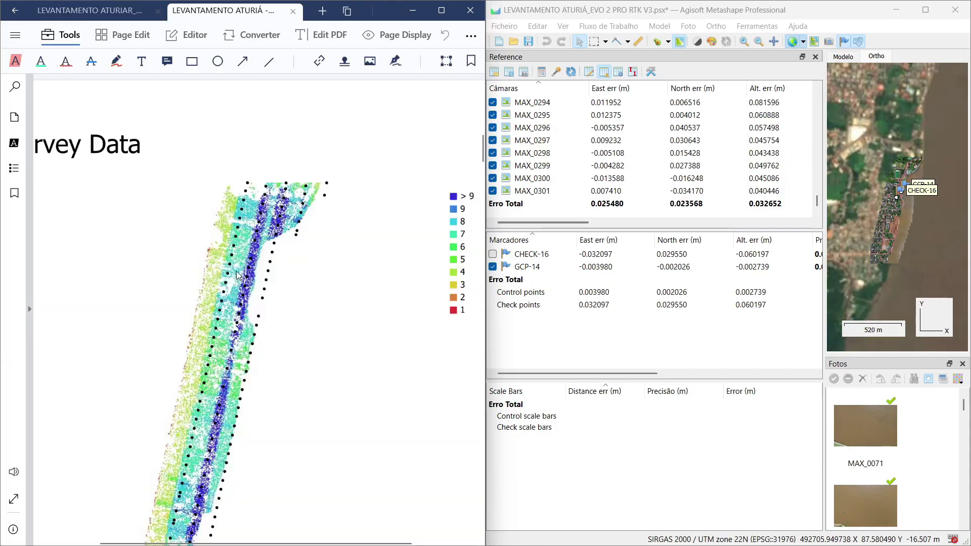
scroll(225, 324, "down", 2)
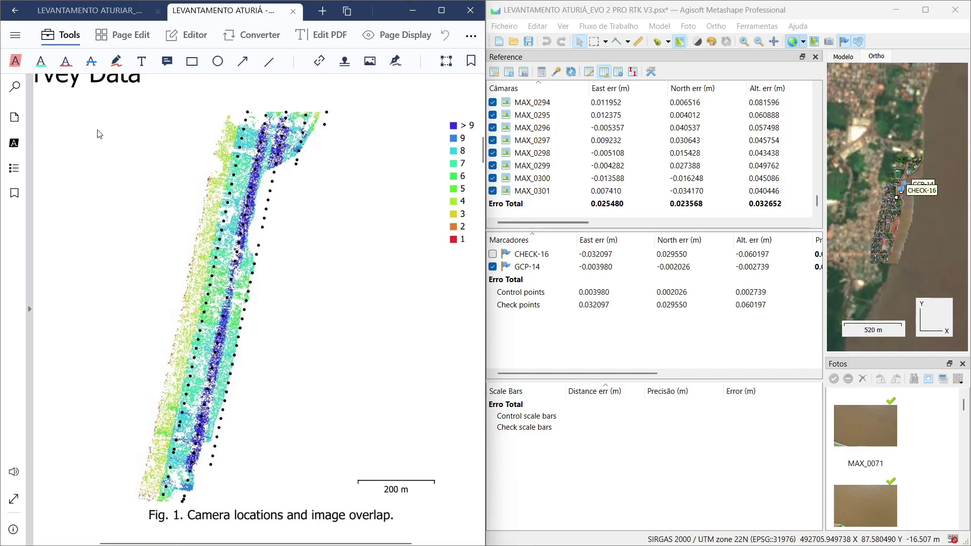
- Return to the EVO 2 report and review the survey statistics and cameras table below the image overlap figure
left_click(87, 11)
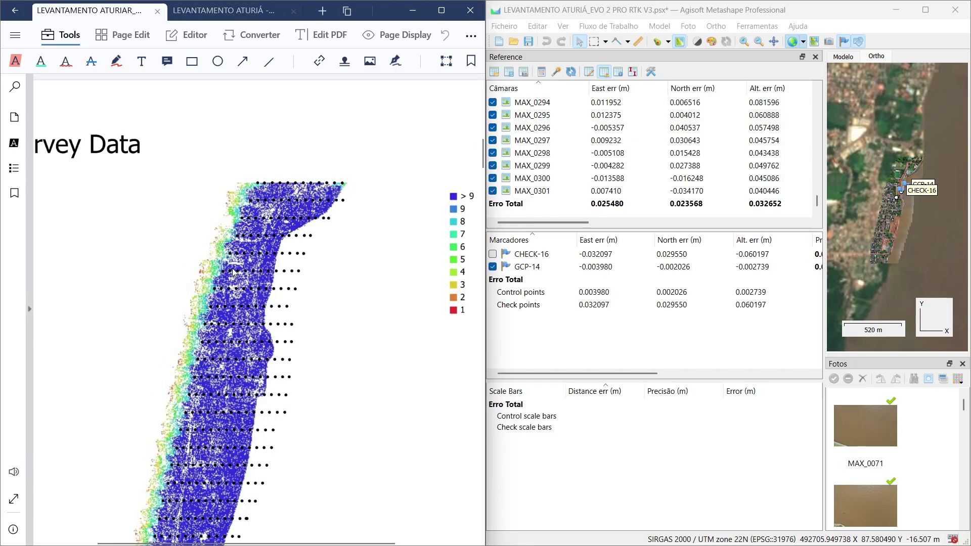
scroll(233, 273, "down", 3)
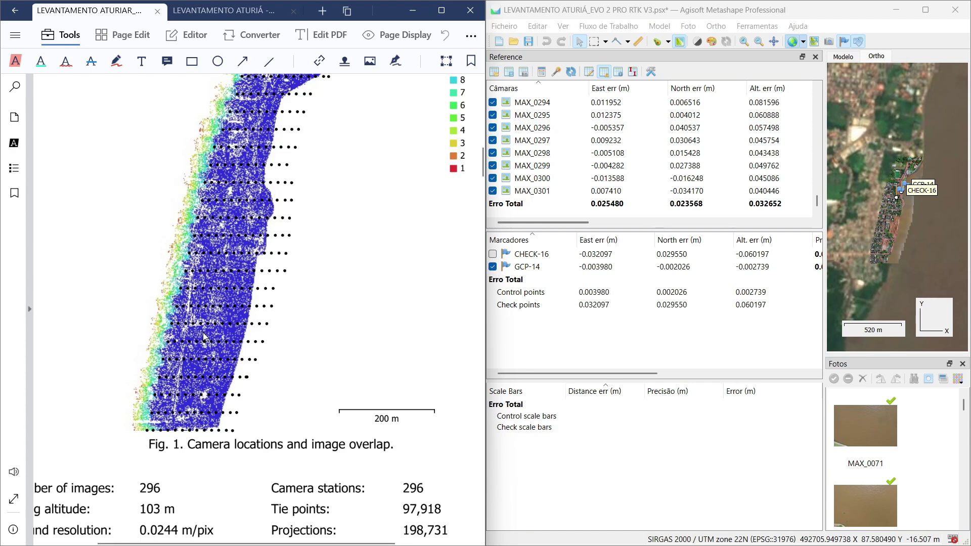
scroll(202, 337, "down", 5)
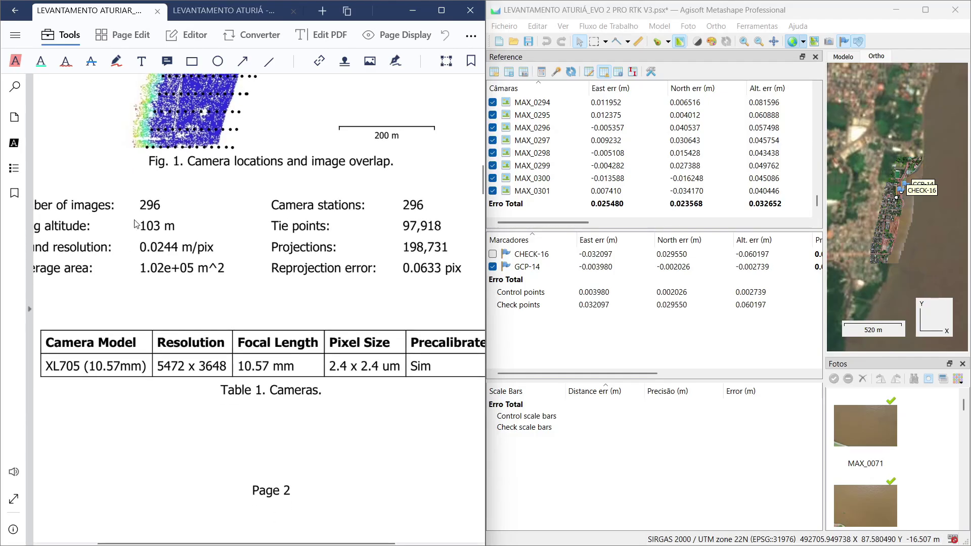
scroll(126, 247, "up", 1)
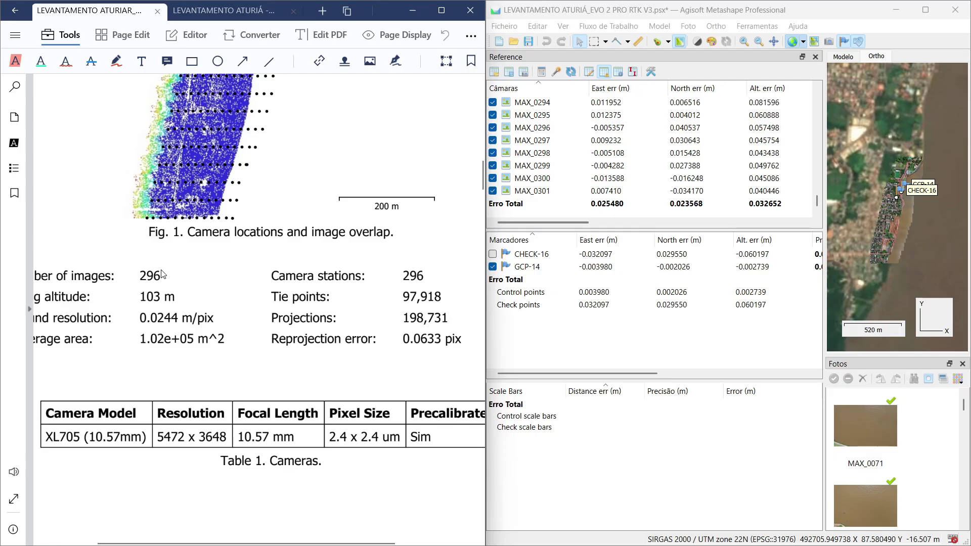
scroll(155, 301, "down", 1)
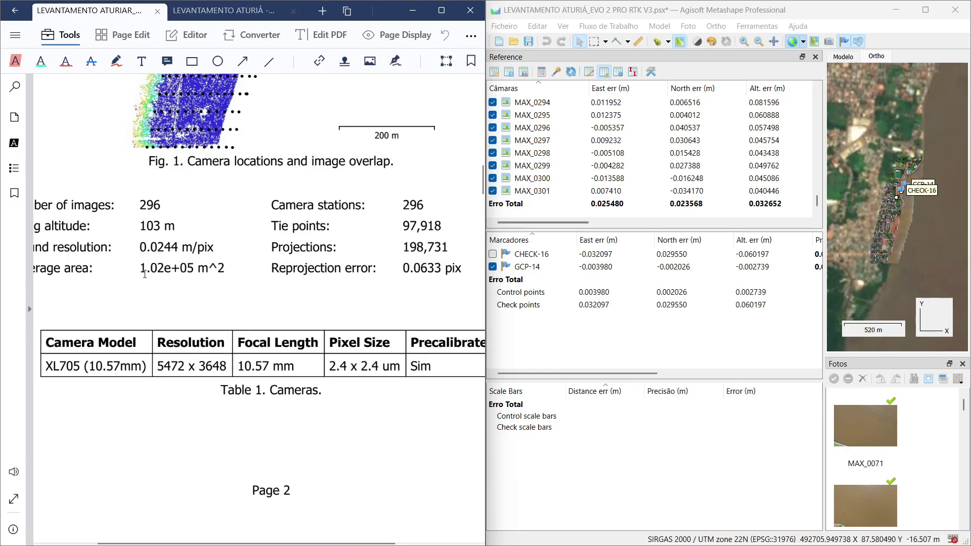
- Examine the XL705 image residuals figure and the calibration coefficients table in the EVO 2 report
scroll(215, 324, "down", 10)
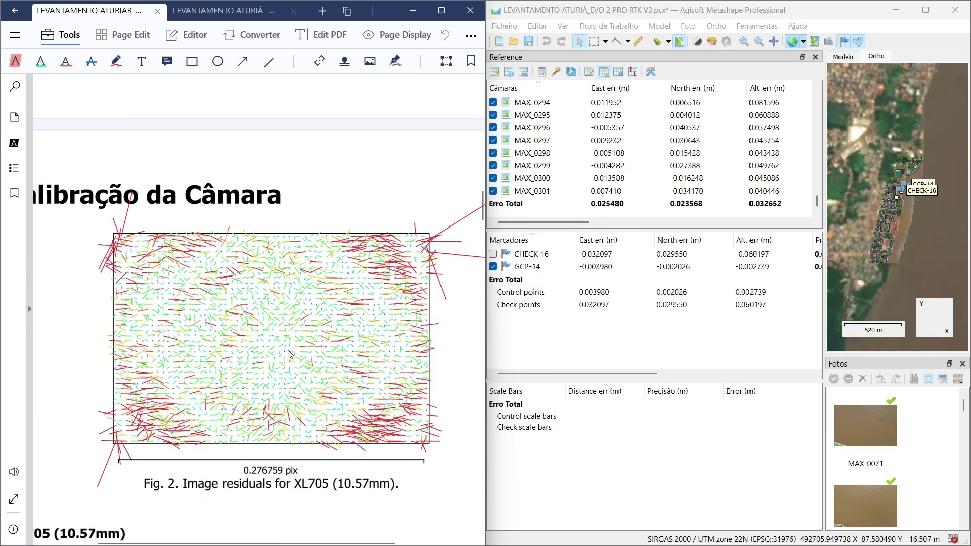
scroll(287, 357, "down", 3)
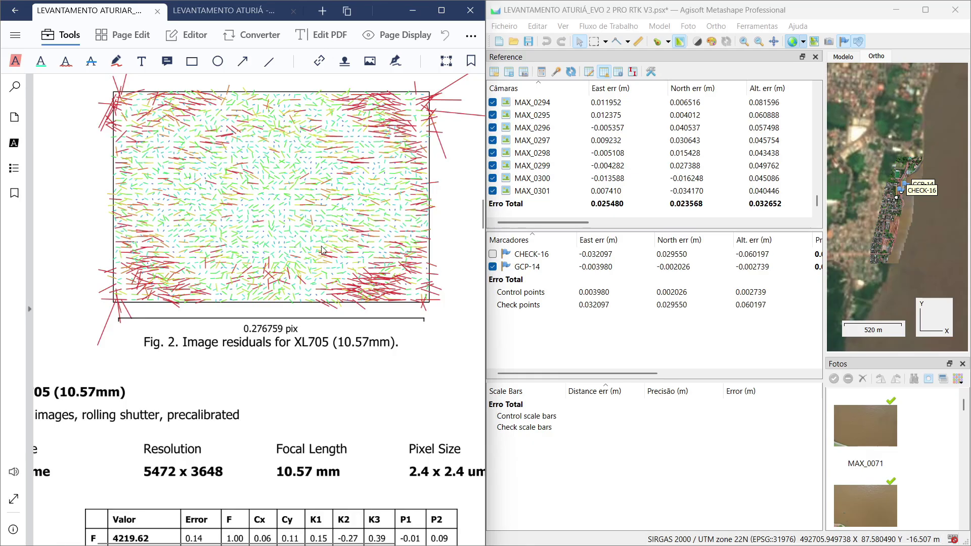
scroll(322, 252, "down", 3)
scroll(235, 259, "down", 3)
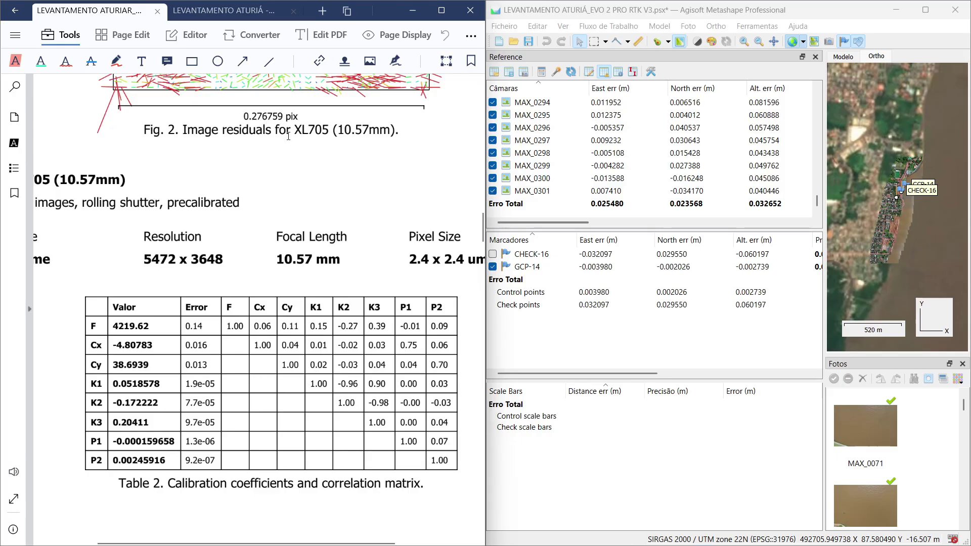
scroll(255, 181, "down", 2)
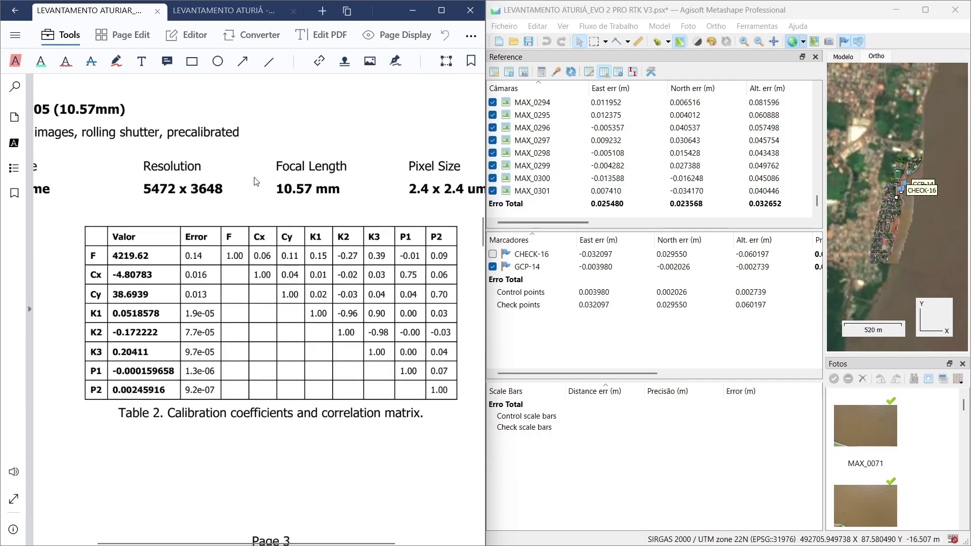
scroll(235, 208, "down", 2)
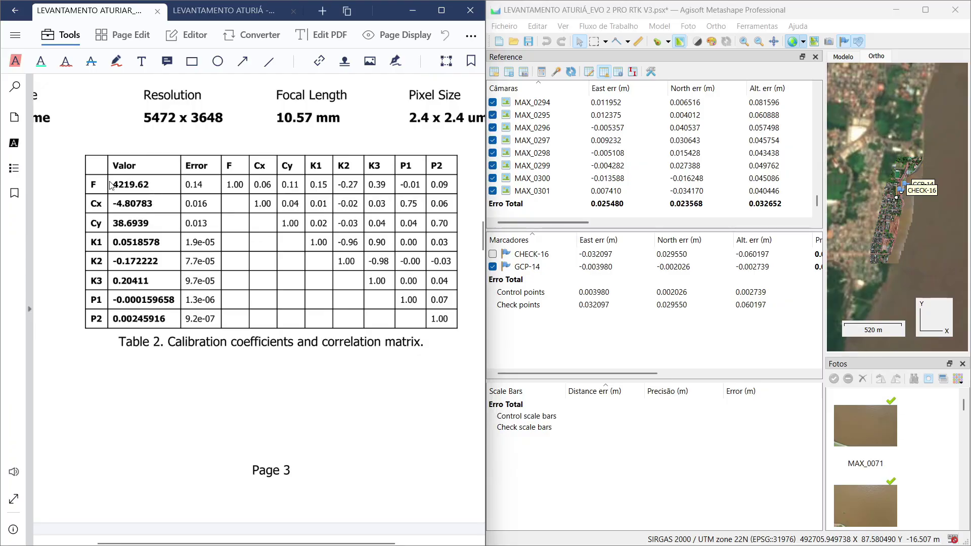
- Switch to the Calculator, clear the previous calculation and enter the EVO 2 report's F coefficient, 4219.62
mouse_move(530, 544)
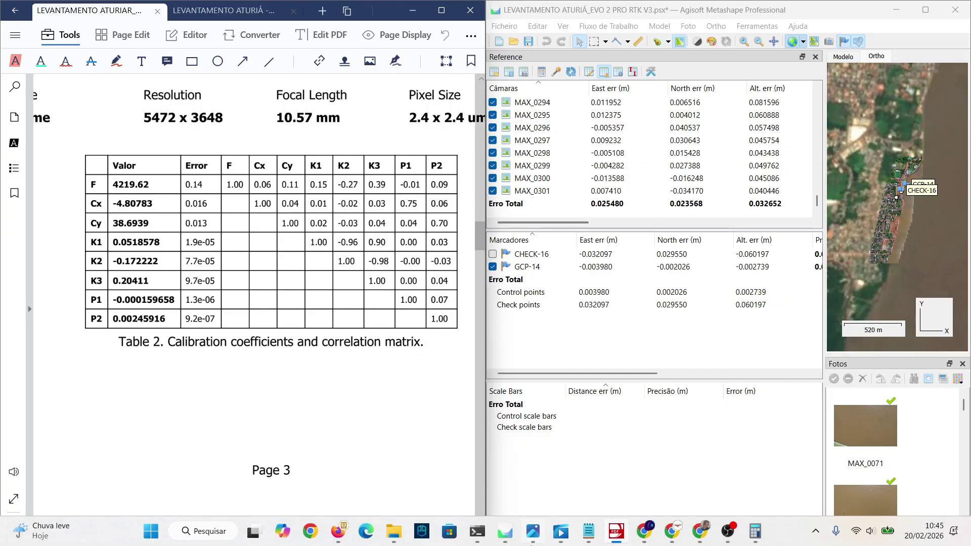
left_click(755, 531)
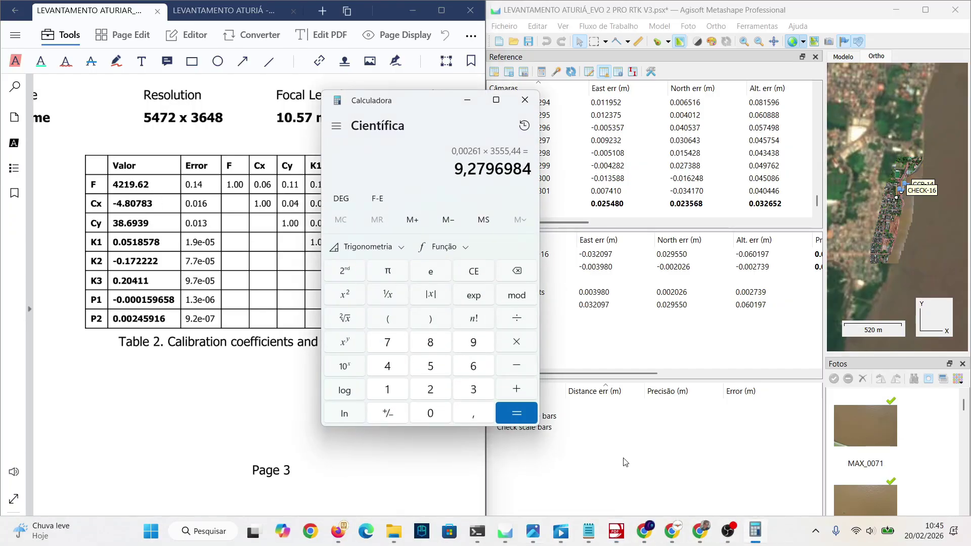
left_click(475, 272)
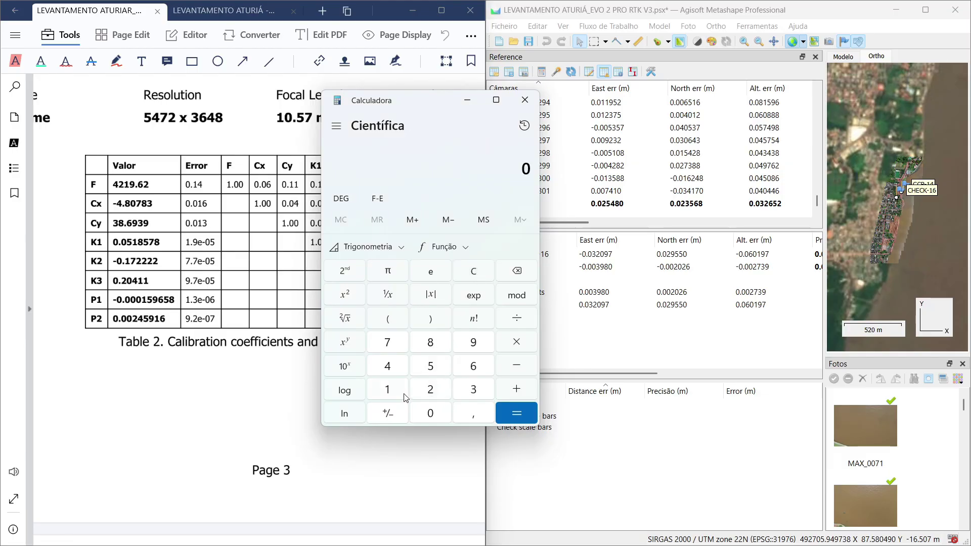
left_click(396, 371)
left_click(429, 388)
left_click(388, 391)
left_click(473, 349)
left_click(470, 415)
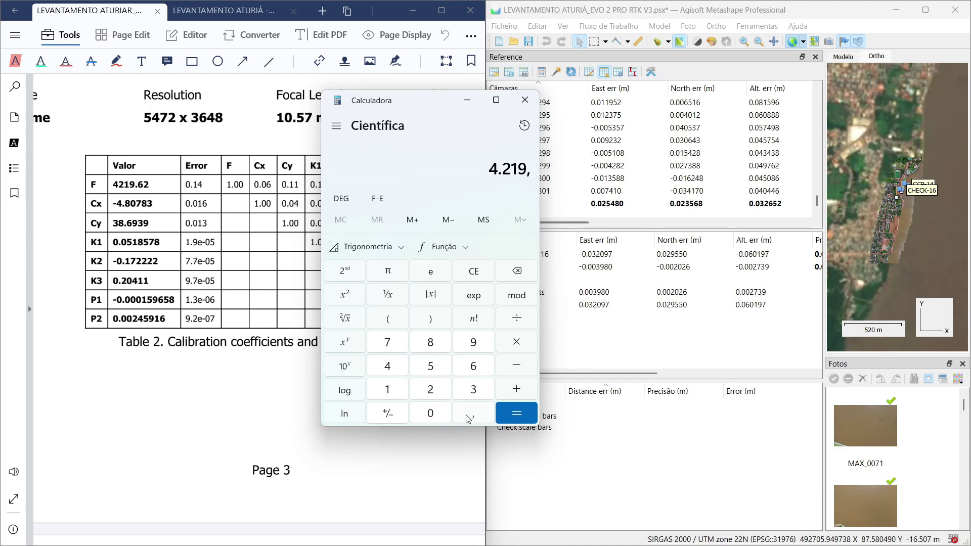
left_click(474, 370)
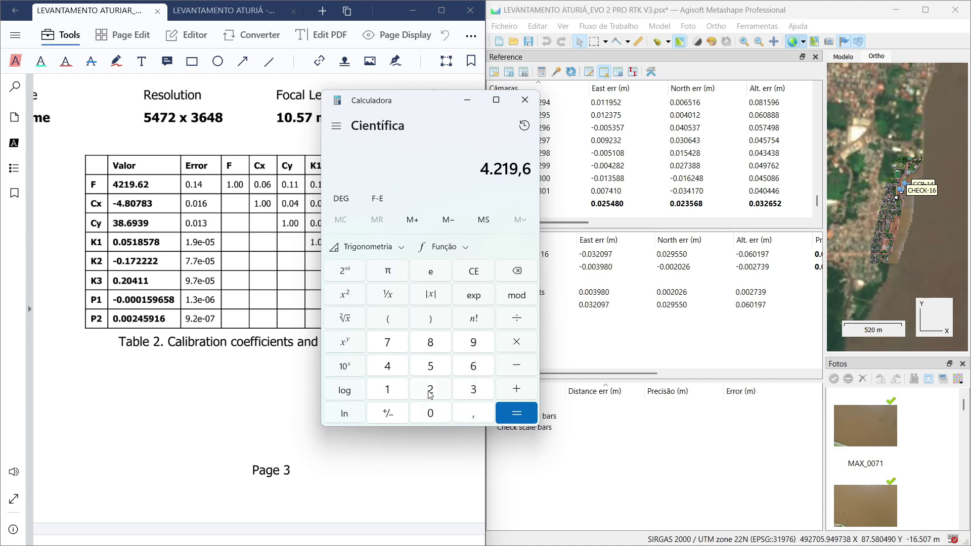
left_click(430, 395)
- Multiply the F coefficient by the pixel size of 0.0024 mm to obtain the calibrated focal length
left_click(517, 343)
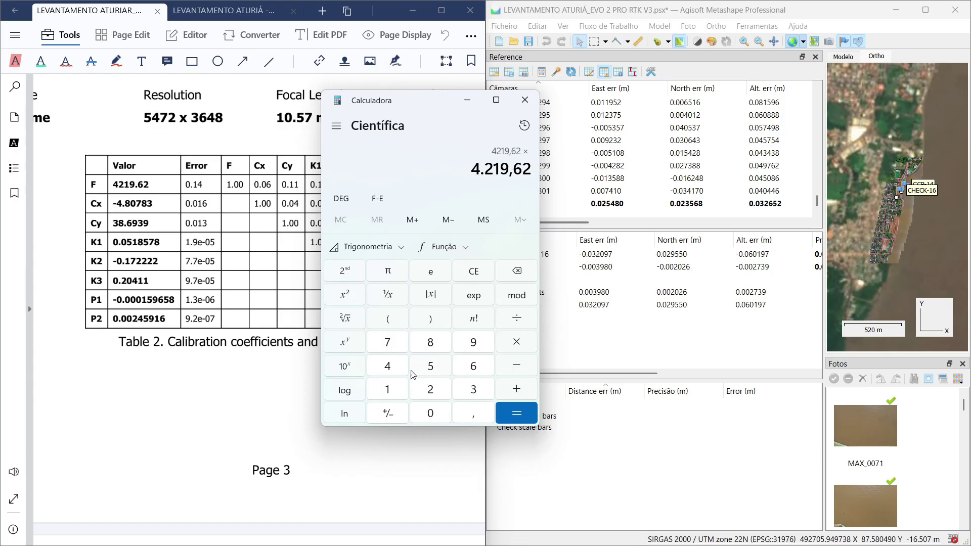
left_click(430, 412)
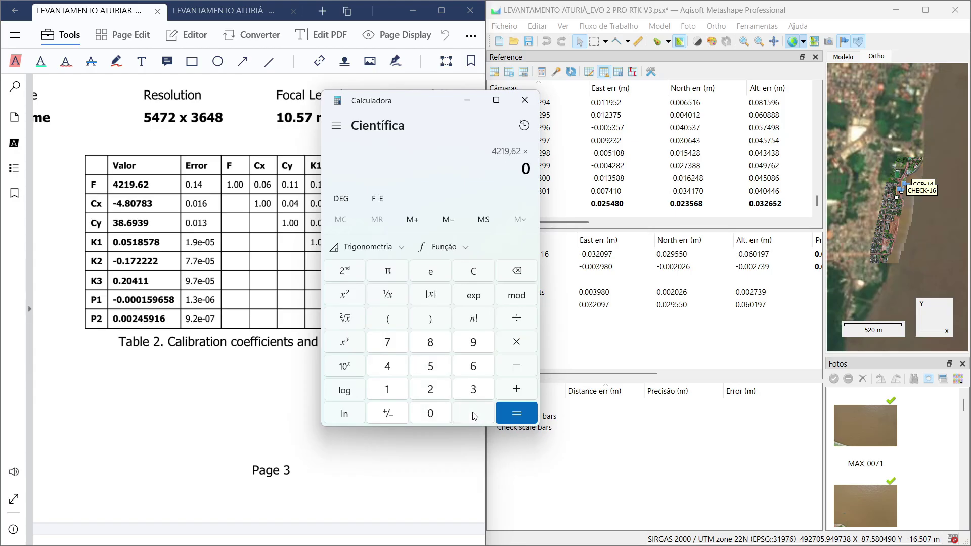
left_click(473, 415)
double_click(430, 412)
left_click(431, 389)
left_click(387, 366)
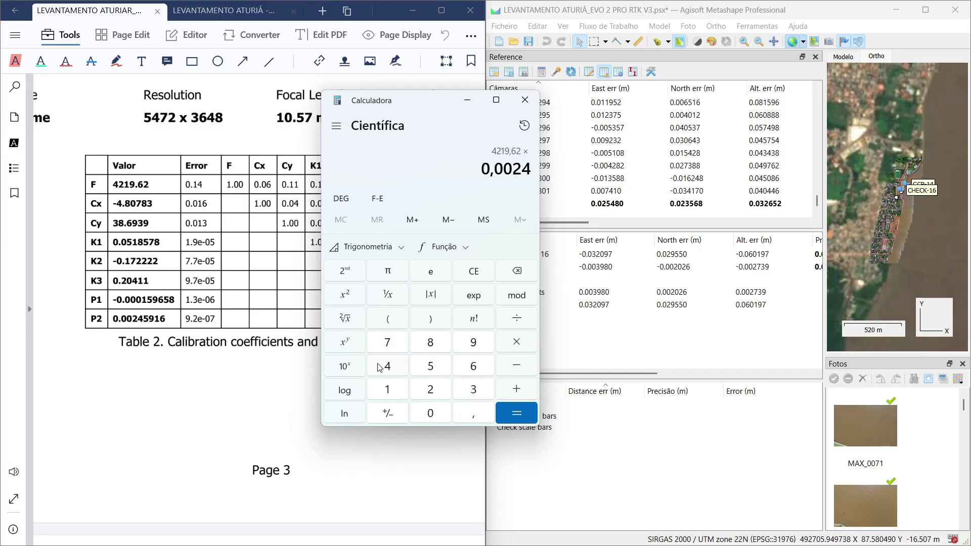
left_click(518, 416)
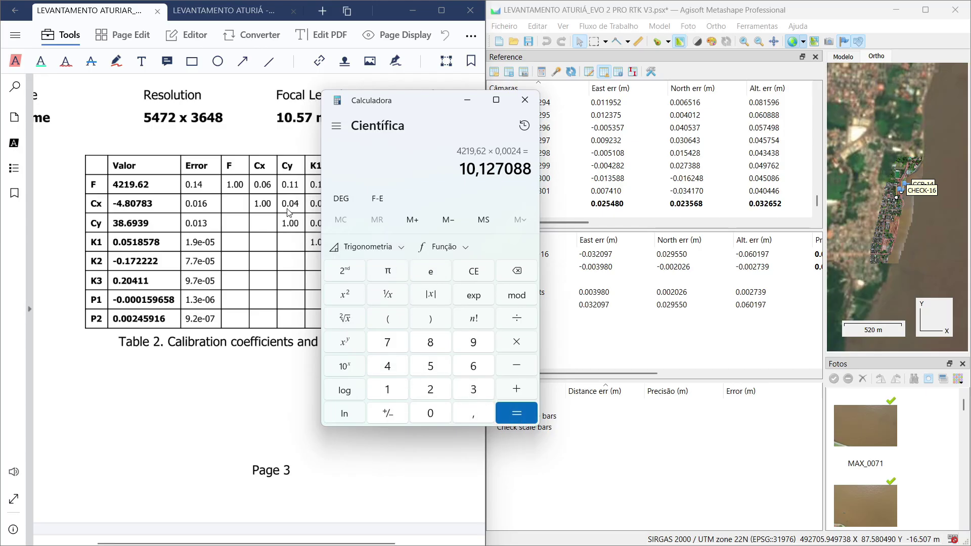
- Move the Calculator window aside to compare its result with the focal length and coefficients in the EVO 2 report
left_click_drag(418, 103, 278, 156)
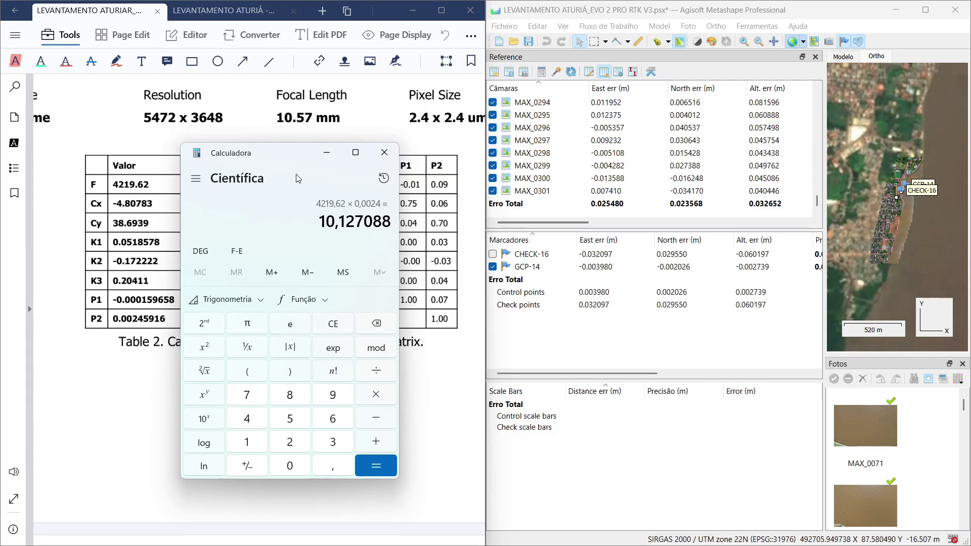
left_click_drag(297, 160, 523, 121)
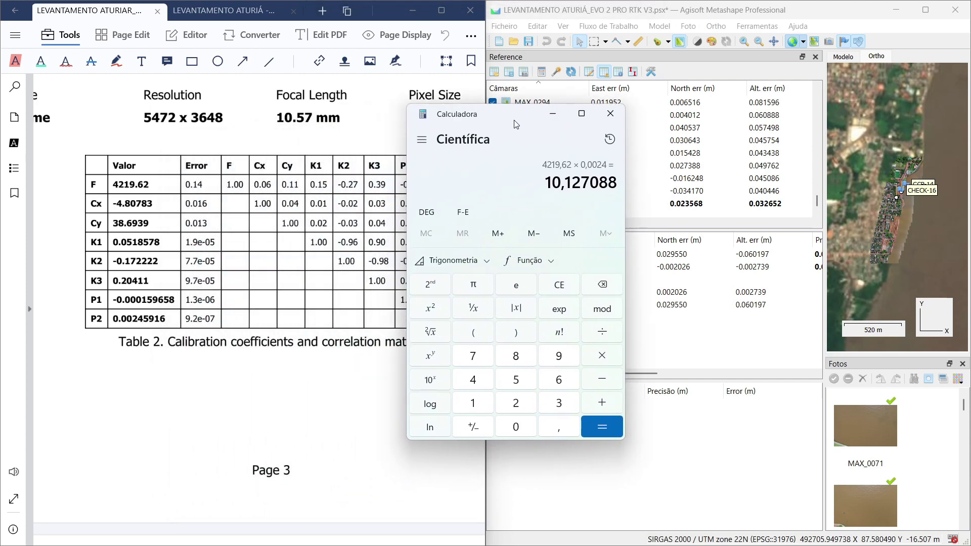
left_click_drag(516, 128, 169, 185)
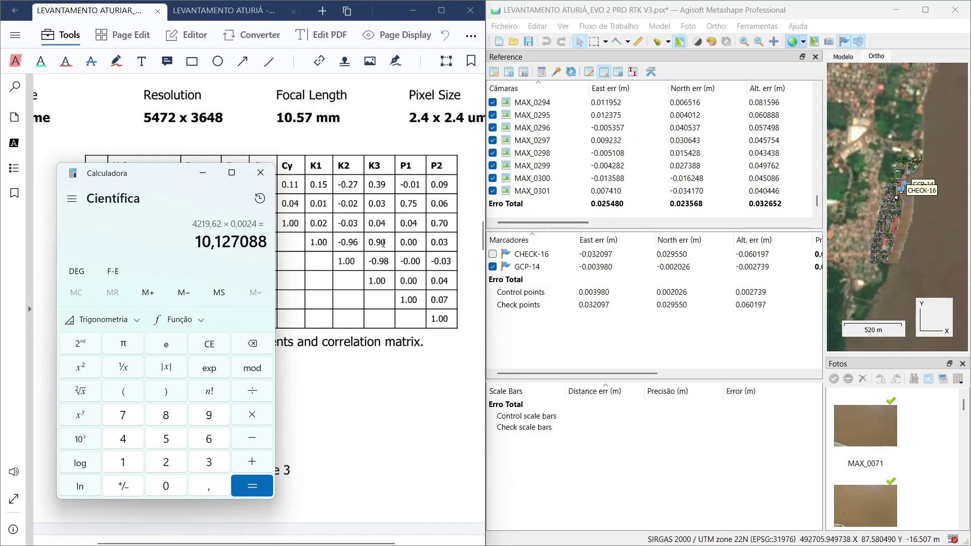
- Switch to the Phantom 4 Pro report and review its calibration coefficients and focal length
left_click(223, 10)
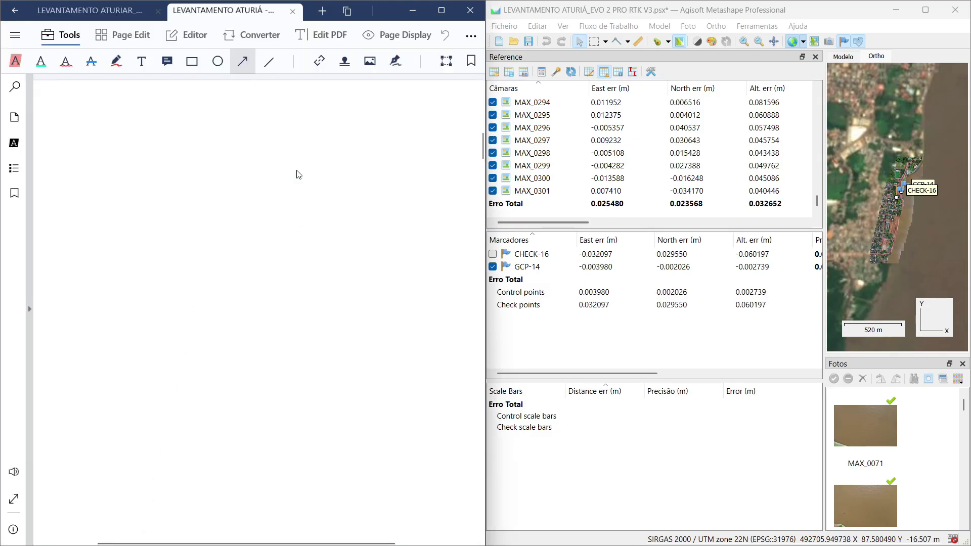
scroll(310, 252, "down", 15)
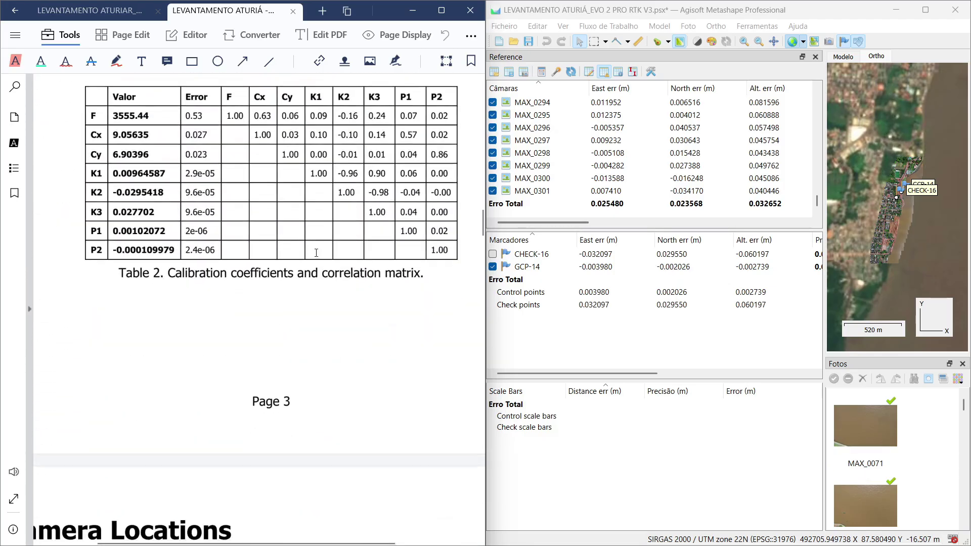
scroll(344, 258, "up", 1)
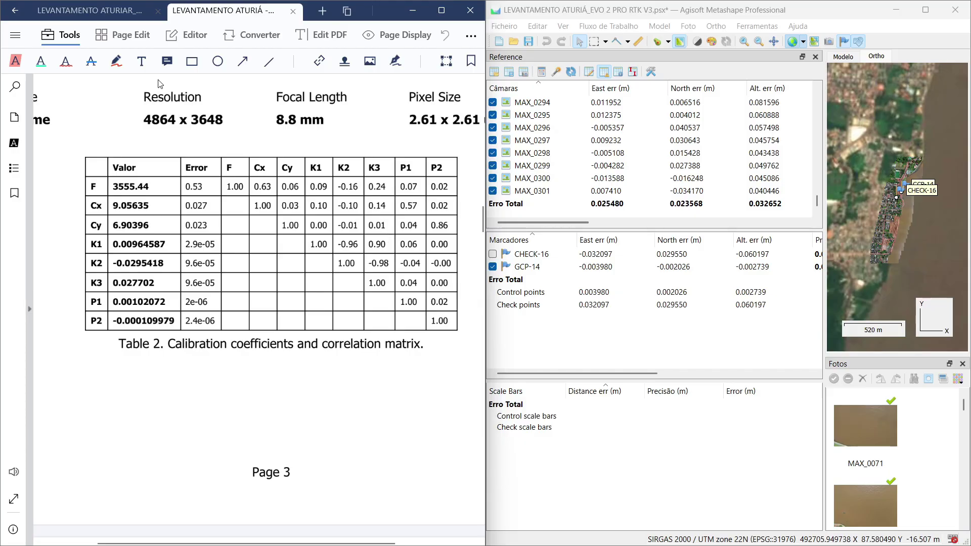
- Return to the EVO 2 report and examine the average camera location error table and the camera locations figure
left_click(104, 11)
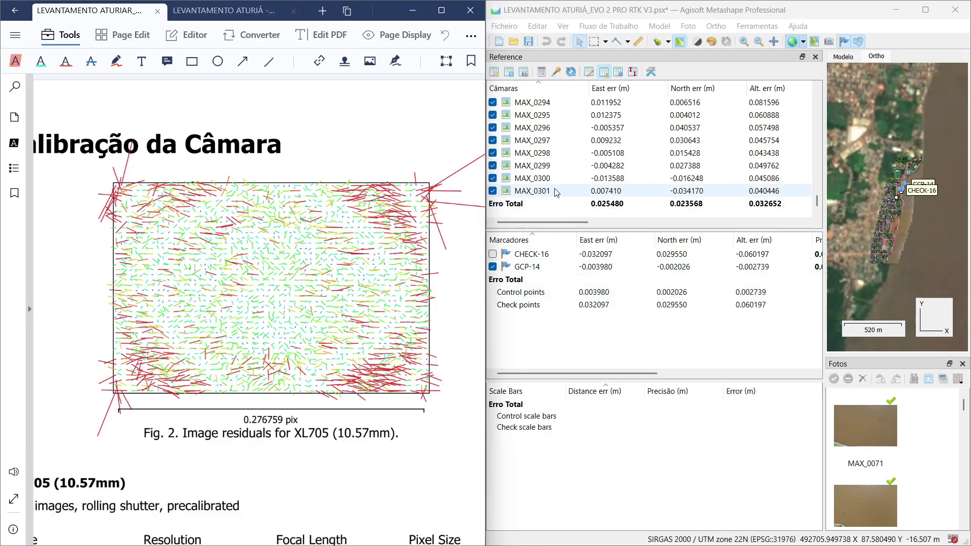
scroll(268, 291, "down", 20)
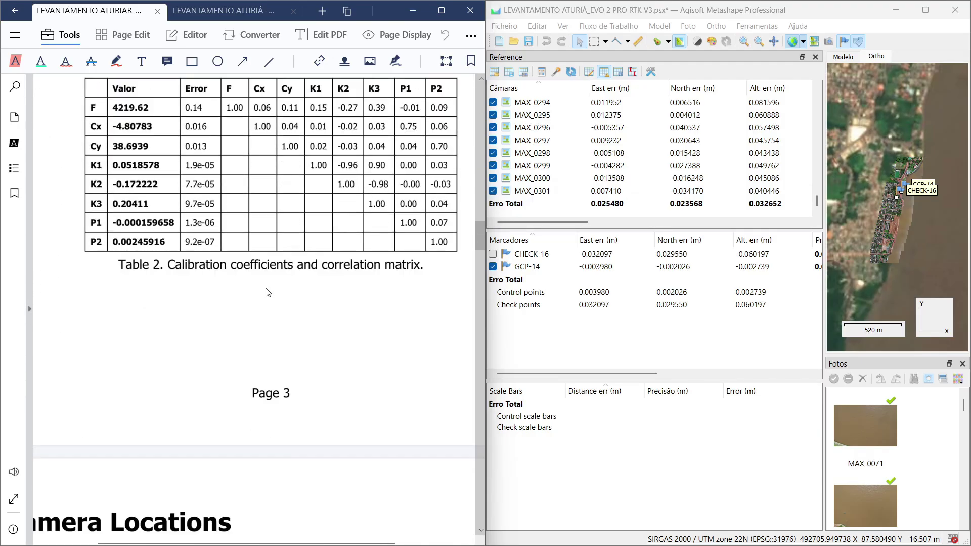
scroll(272, 299, "down", 5)
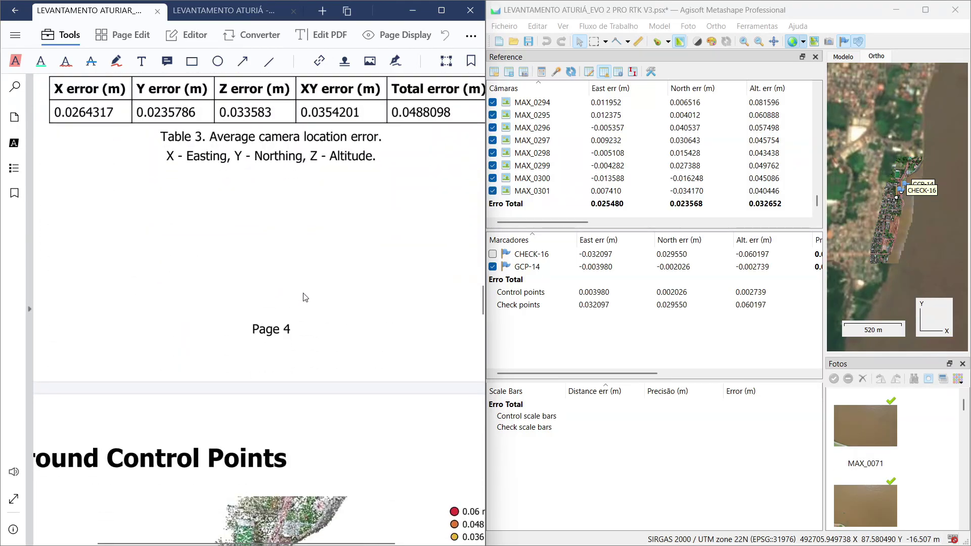
scroll(304, 296, "up", 8)
scroll(305, 296, "up", 4)
scroll(305, 293, "down", 4)
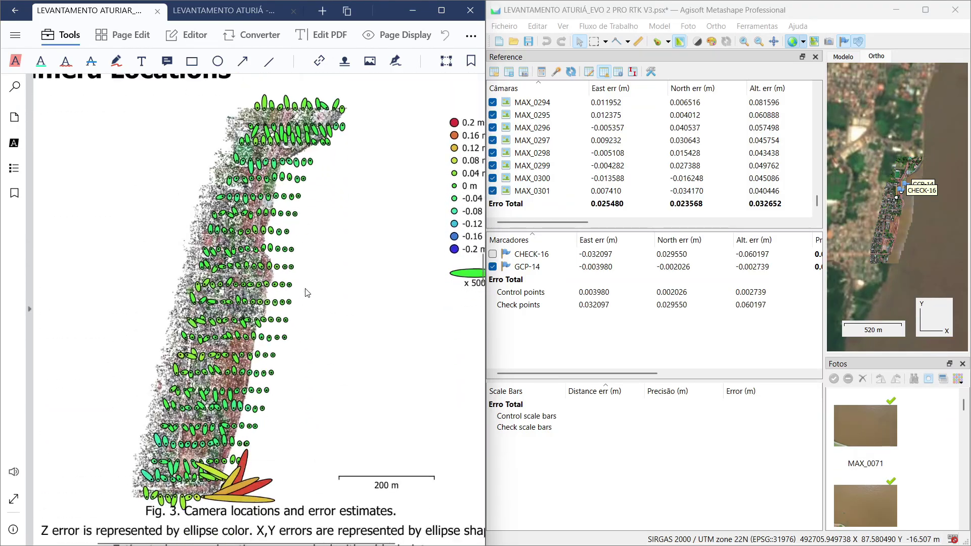
- Examine the camera locations and error estimates figure against its Z error color legend in the EVO 2 report
scroll(305, 291, "up", 3)
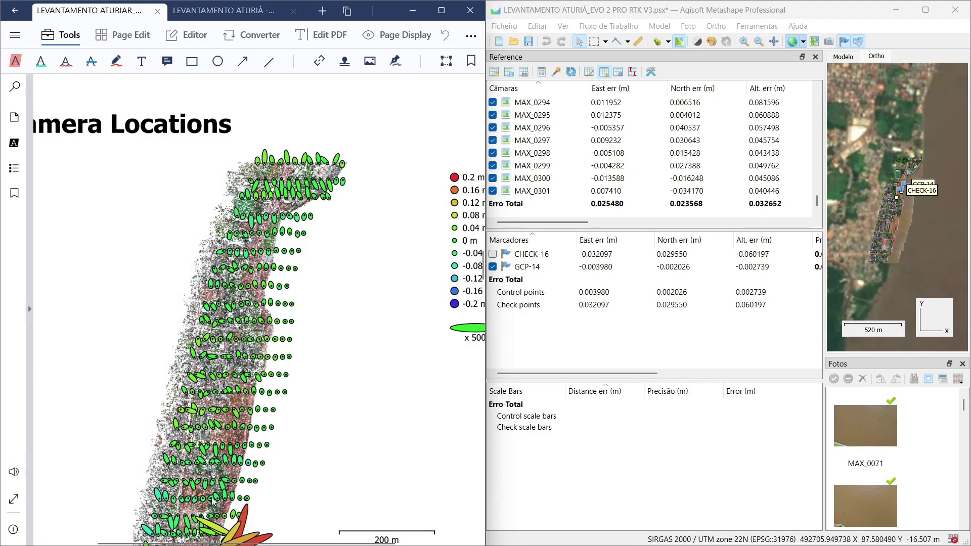
left_click_drag(209, 541, 240, 542)
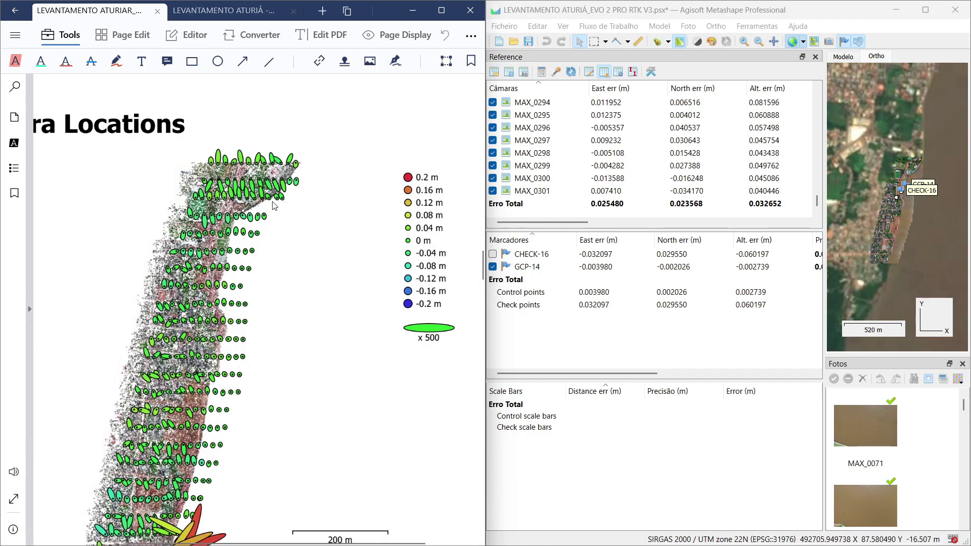
scroll(275, 206, "down", 3)
scroll(271, 210, "up", 3)
scroll(157, 417, "down", 3)
scroll(167, 380, "up", 3)
scroll(380, 223, "down", 3)
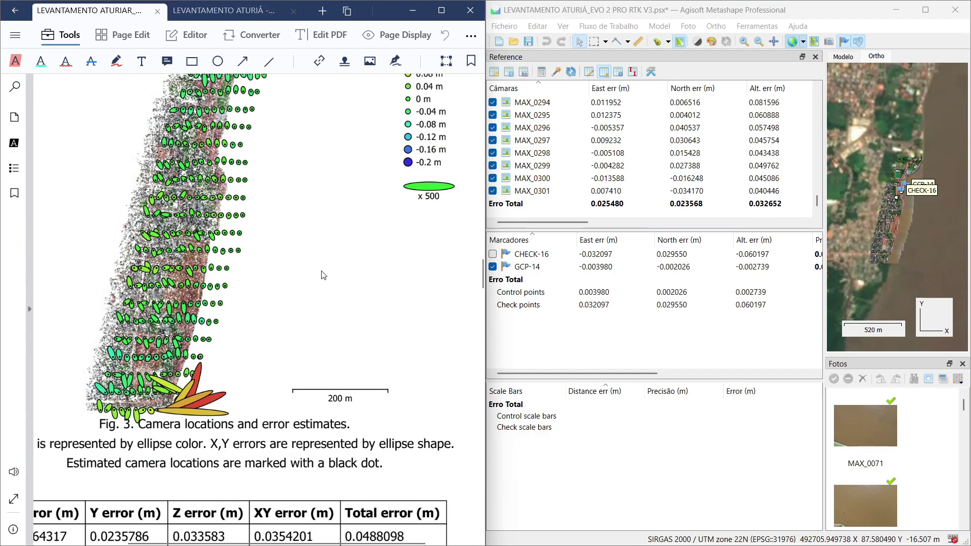
- Examine every column of the average camera location error table below the camera locations figure
scroll(331, 283, "down", 3)
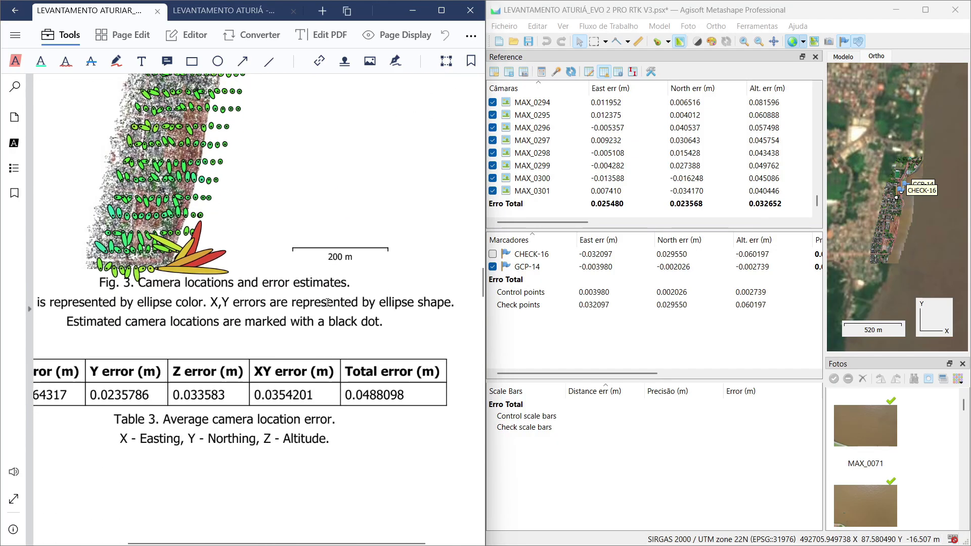
scroll(273, 341, "down", 2)
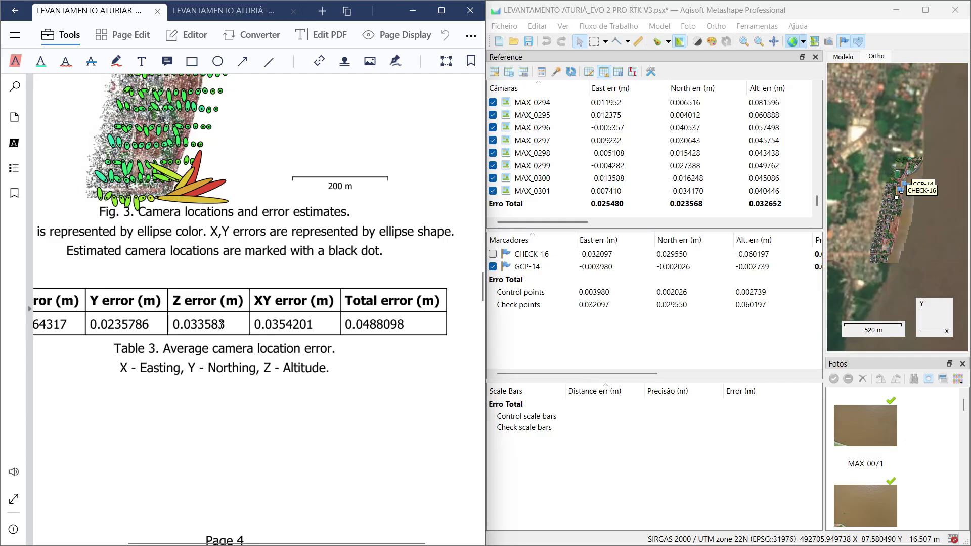
scroll(238, 343, "down", 2)
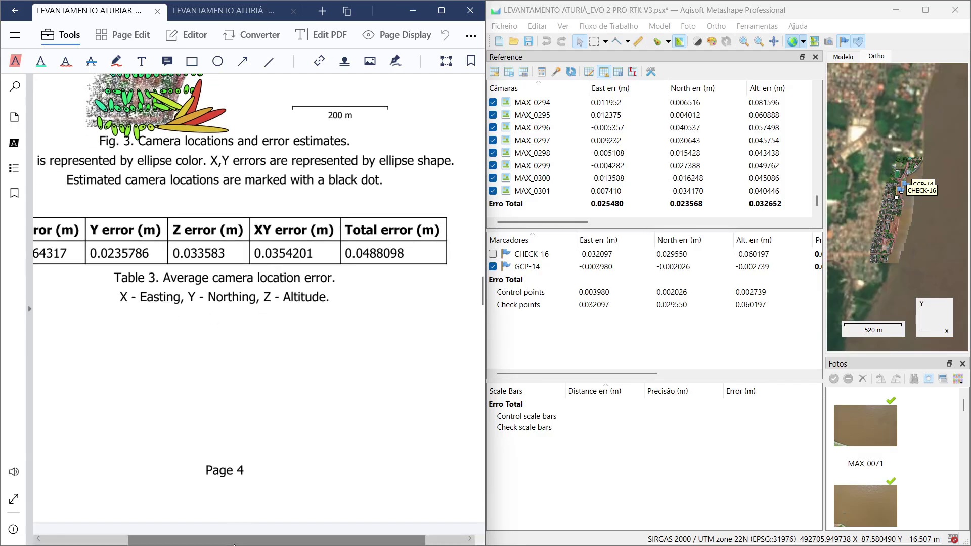
left_click_drag(235, 540, 176, 538)
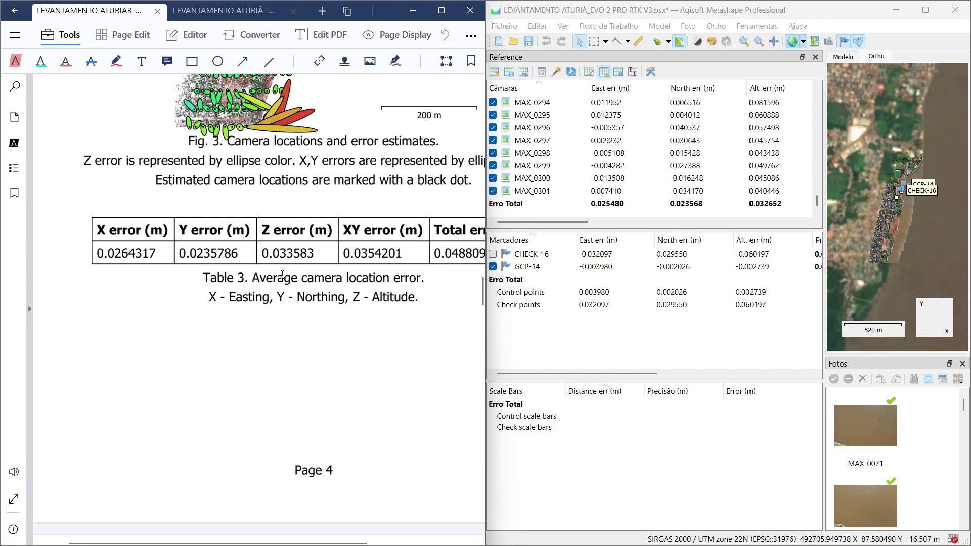
- Review the GCP locations figure and the control and check point RMSE tables, comparing them with the average camera location error
scroll(282, 275, "down", 10)
scroll(278, 275, "down", 3)
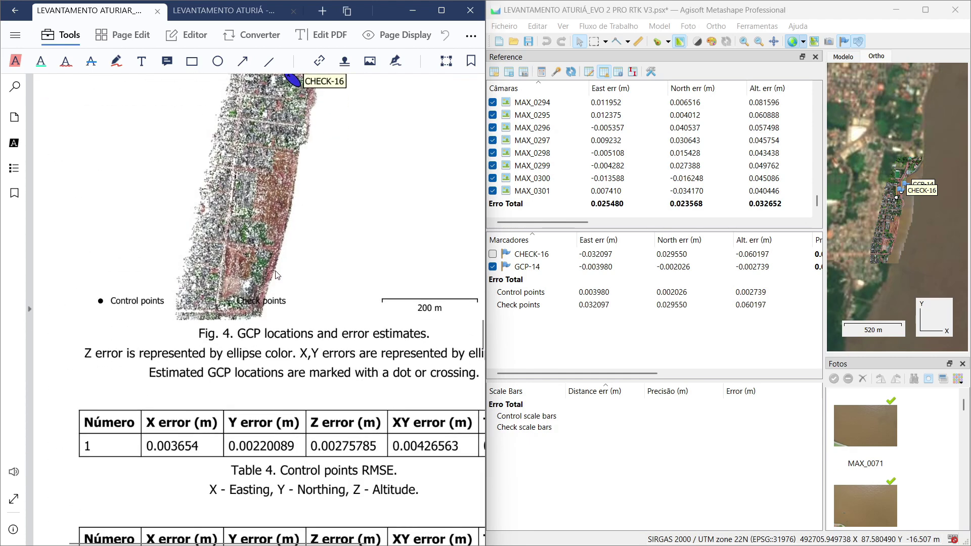
scroll(275, 275, "down", 4)
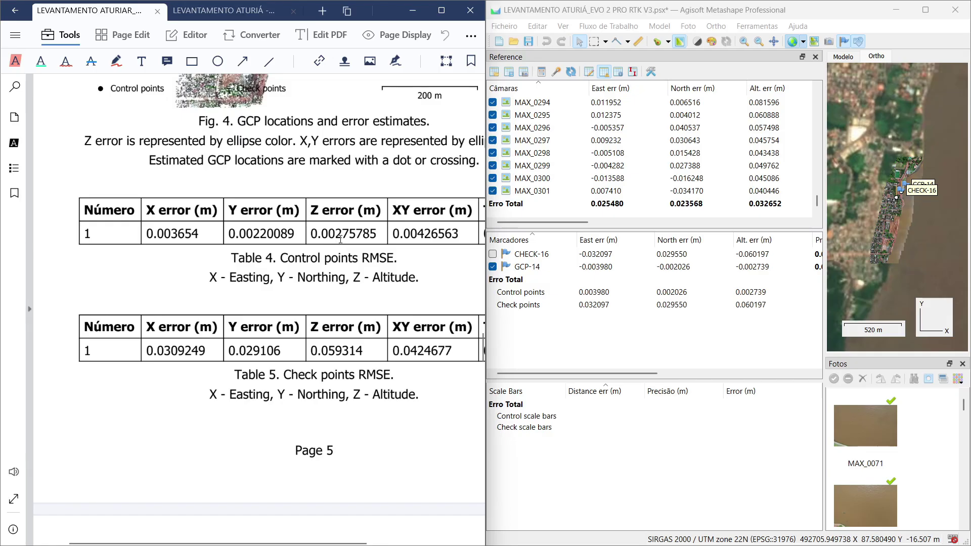
scroll(375, 246, "up", 15)
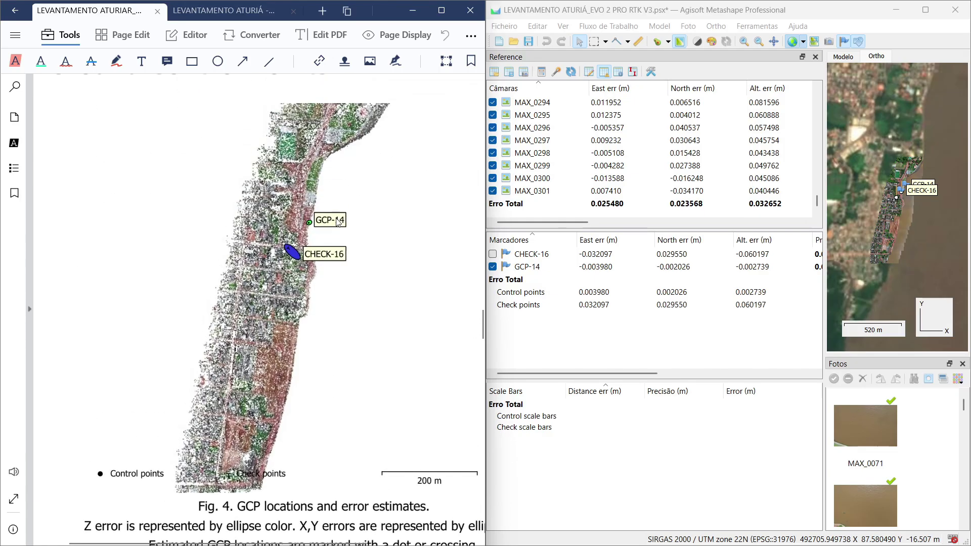
scroll(334, 220, "up", 7)
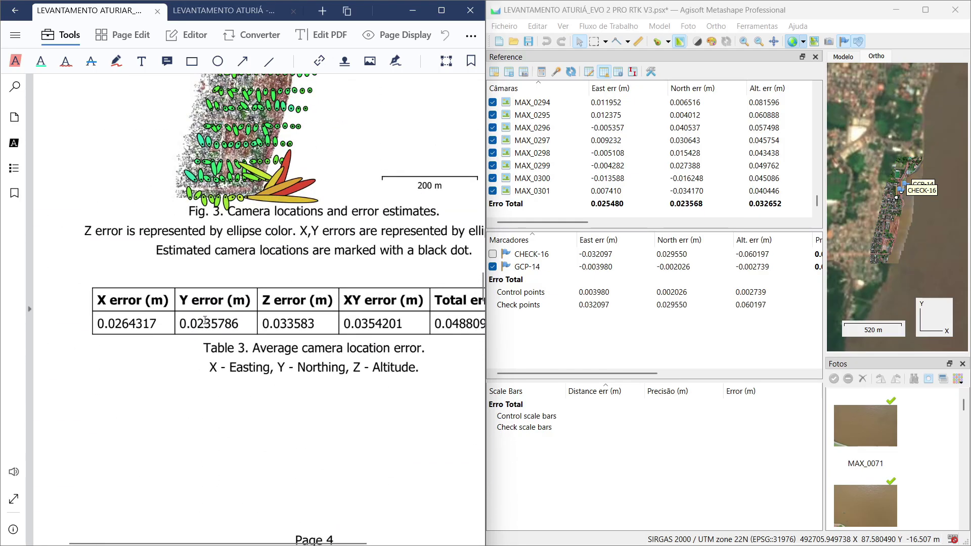
scroll(332, 320, "down", 14)
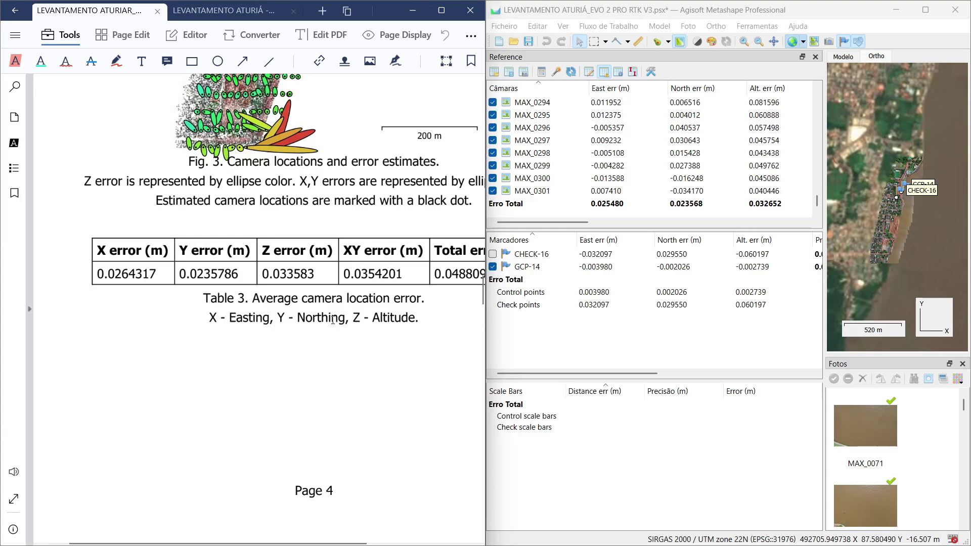
scroll(303, 334, "down", 3)
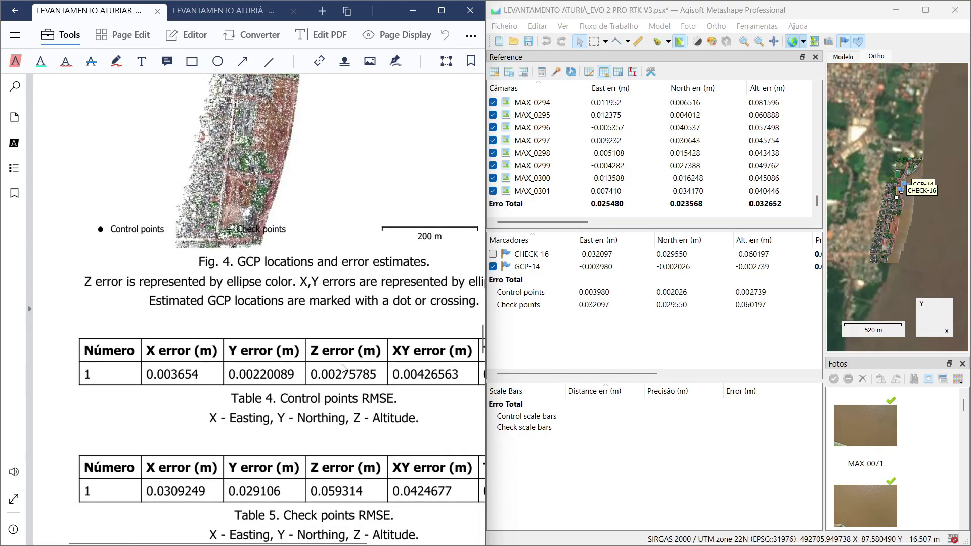
scroll(342, 367, "down", 3)
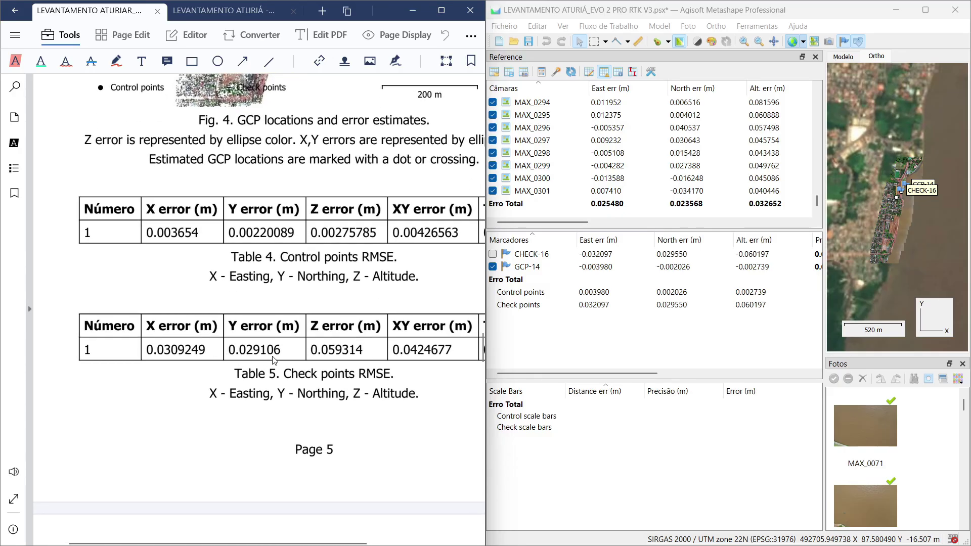
scroll(277, 360, "down", 2)
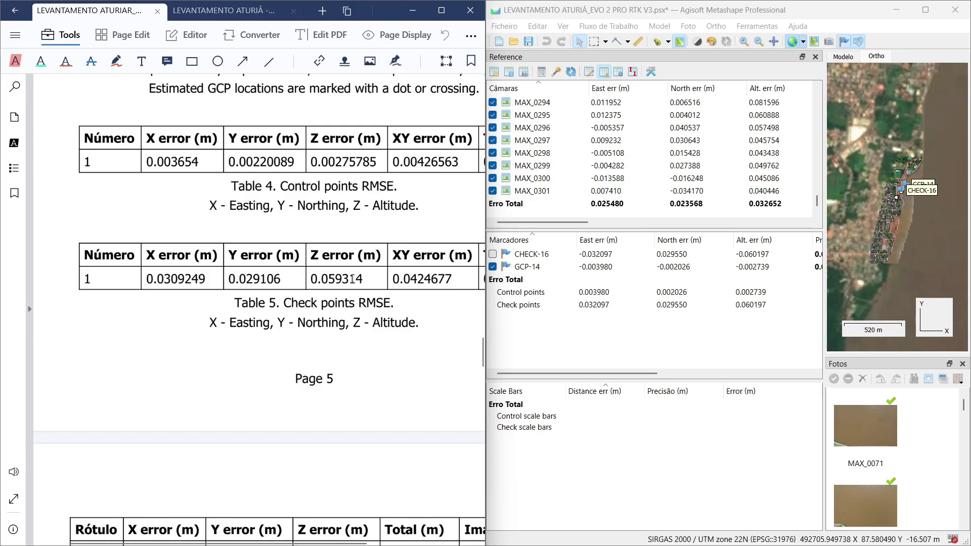
scroll(352, 278, "down", 3)
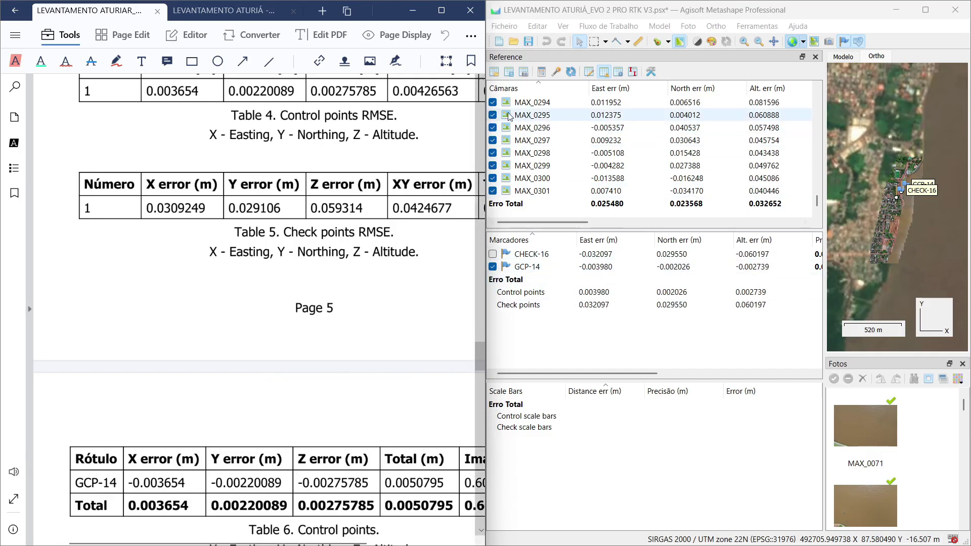
- In Metashape, import the CHECAGEM DE CAMPO_UTM 22N file from COORDENADAS DE CHECAGEM into the reference data, creating new markers for all unmatched entries
left_click(494, 72)
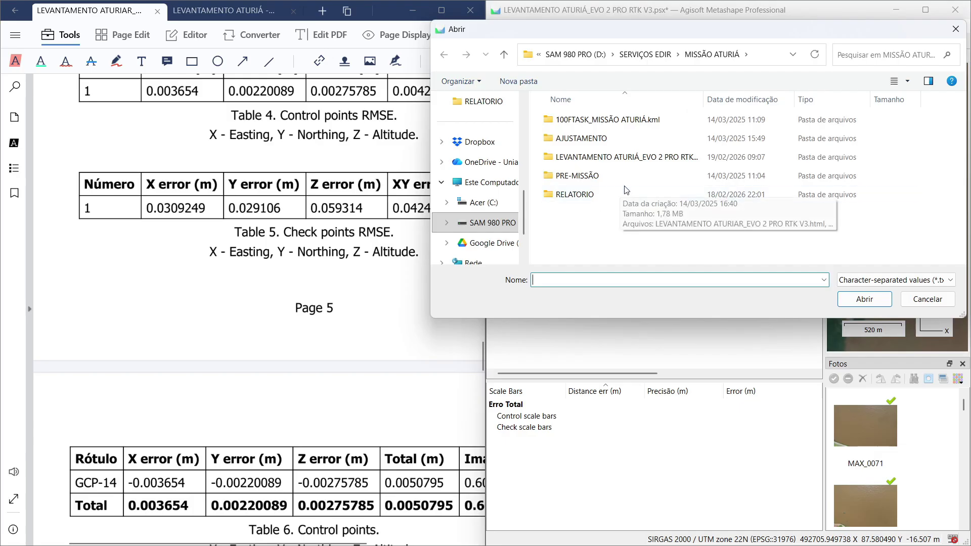
left_click(504, 55)
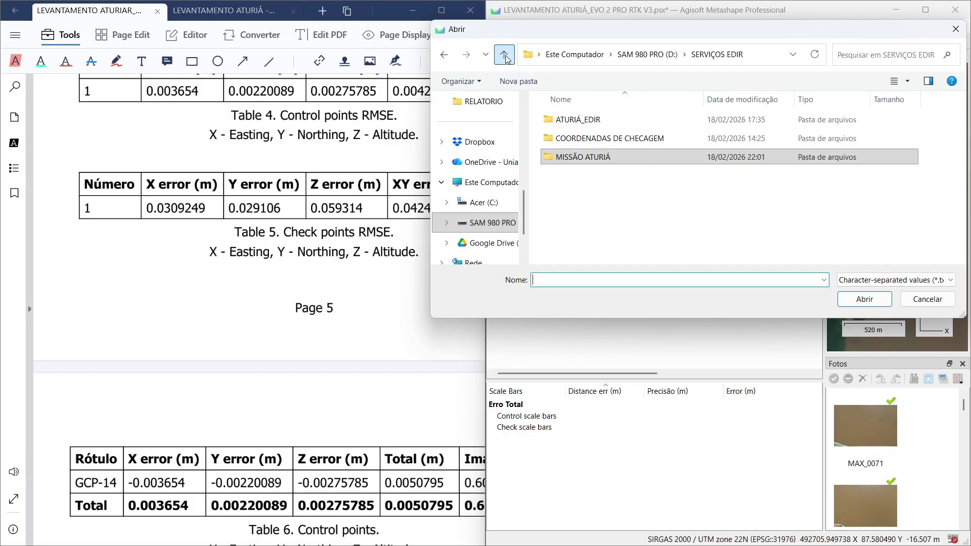
double_click(605, 136)
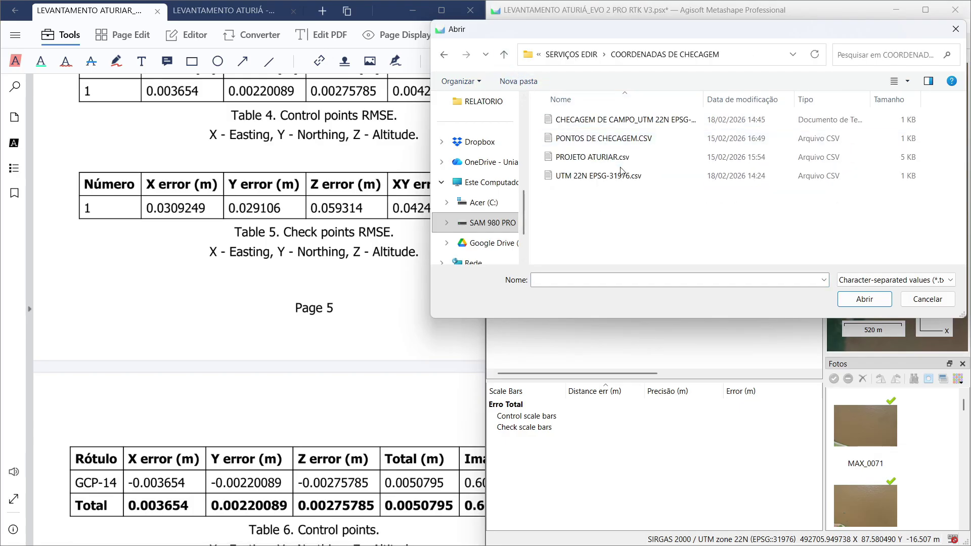
double_click(626, 125)
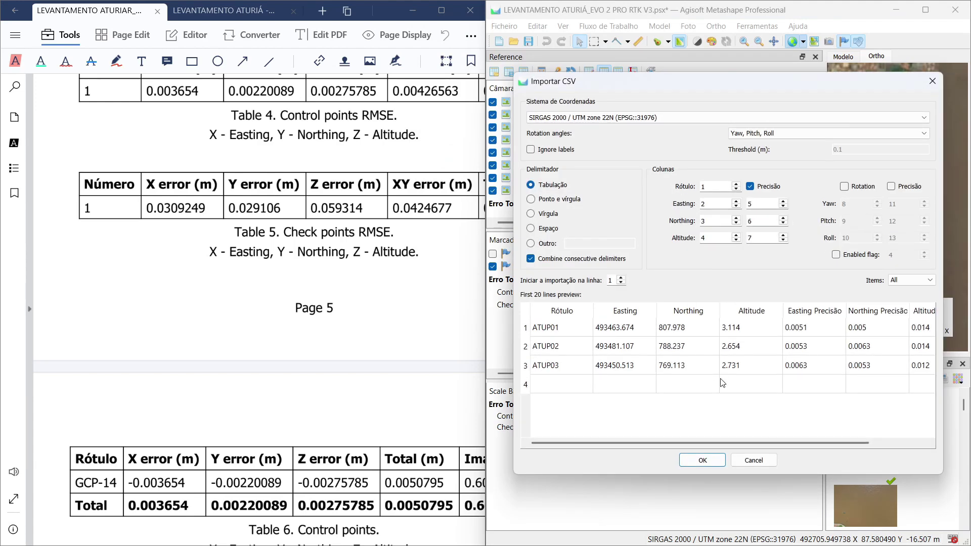
left_click(701, 459)
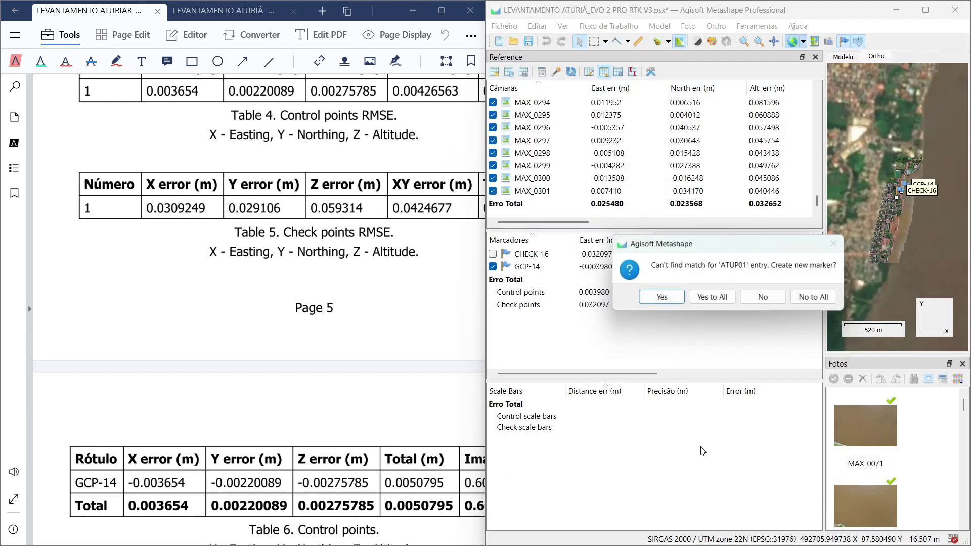
left_click(709, 298)
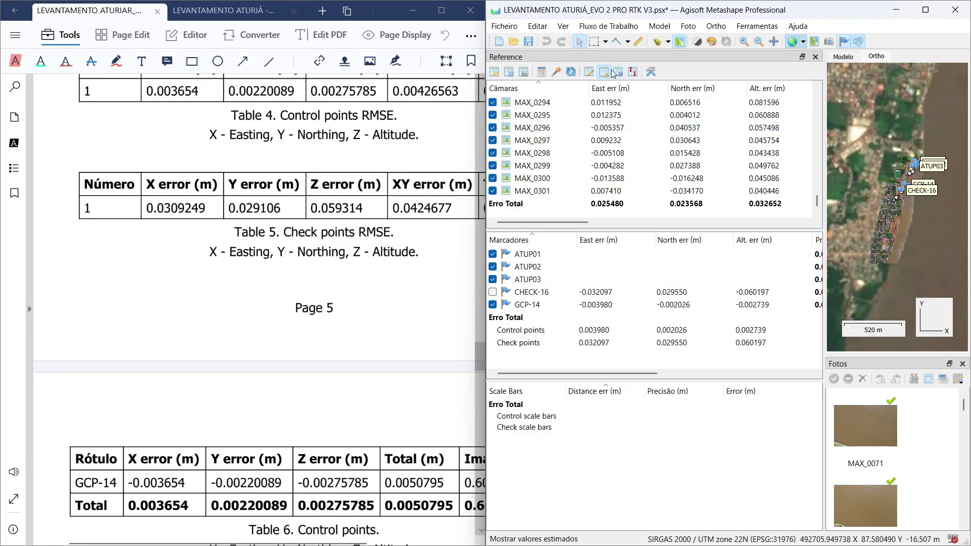
- Show the orthomosaic full screen and inspect how the CHECK-16 marker sits on its ground target
key("F11")
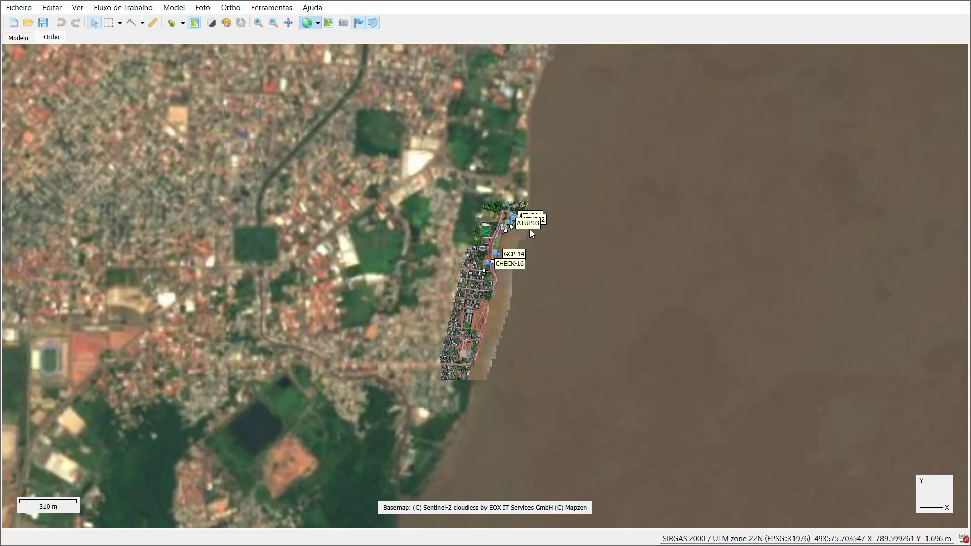
scroll(487, 266, "up", 5)
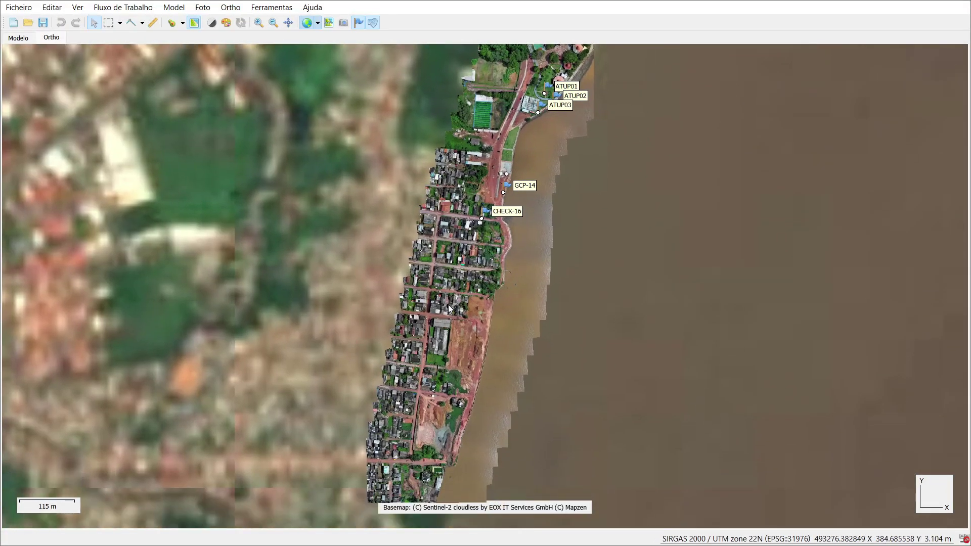
left_click_drag(467, 332, 350, 375)
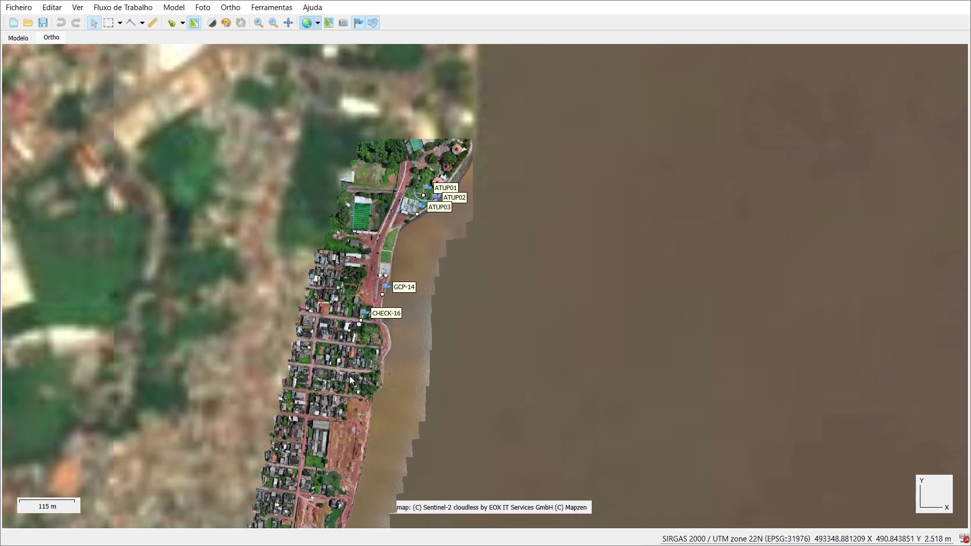
scroll(340, 344, "up", 10)
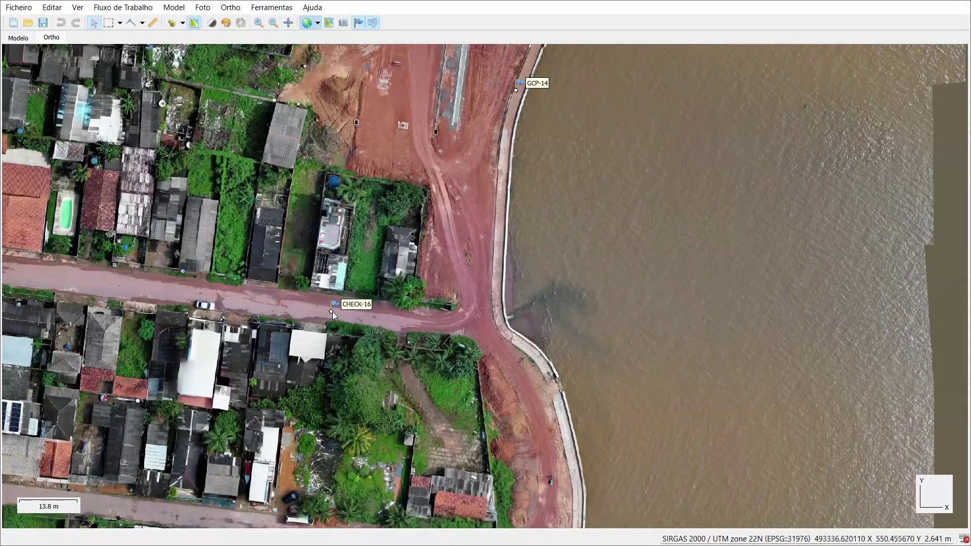
scroll(332, 312, "up", 15)
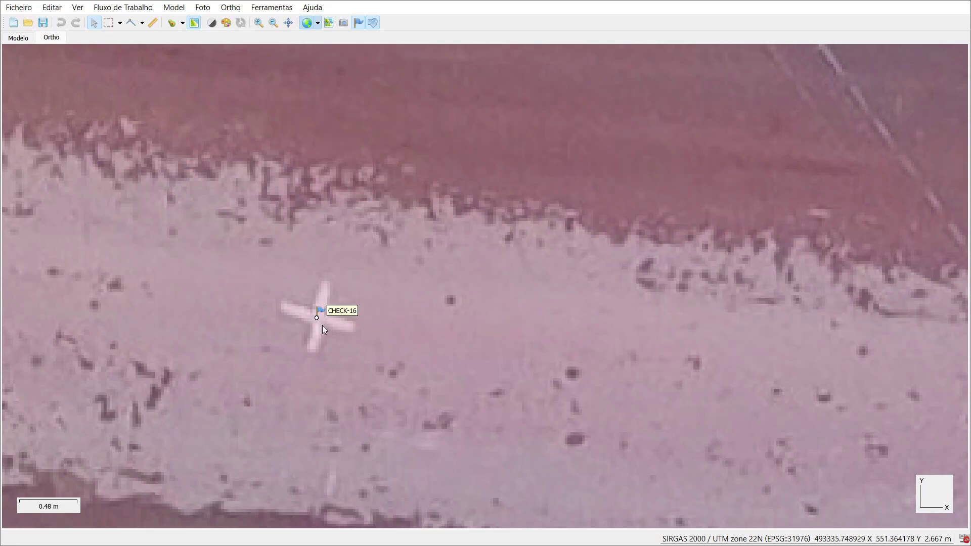
scroll(324, 328, "up", 1)
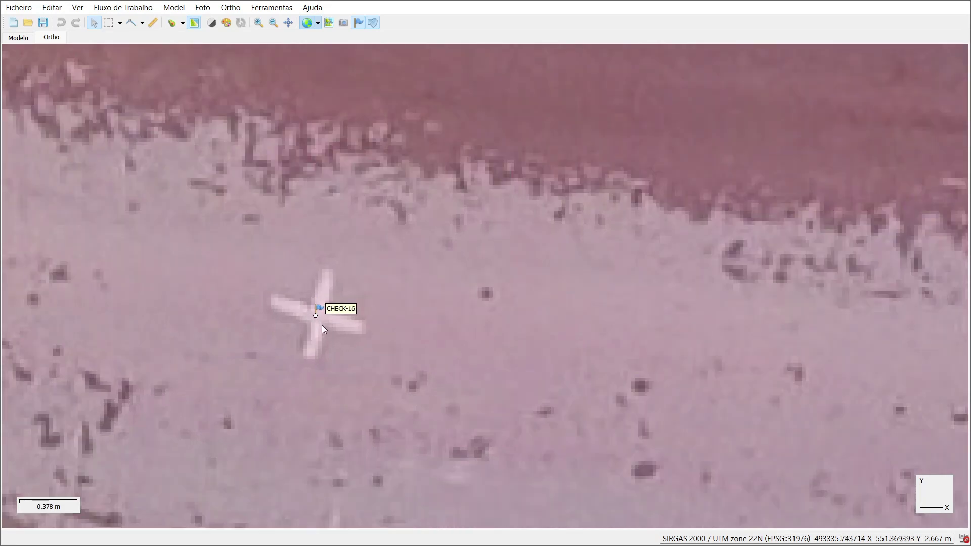
scroll(322, 325, "down", 18)
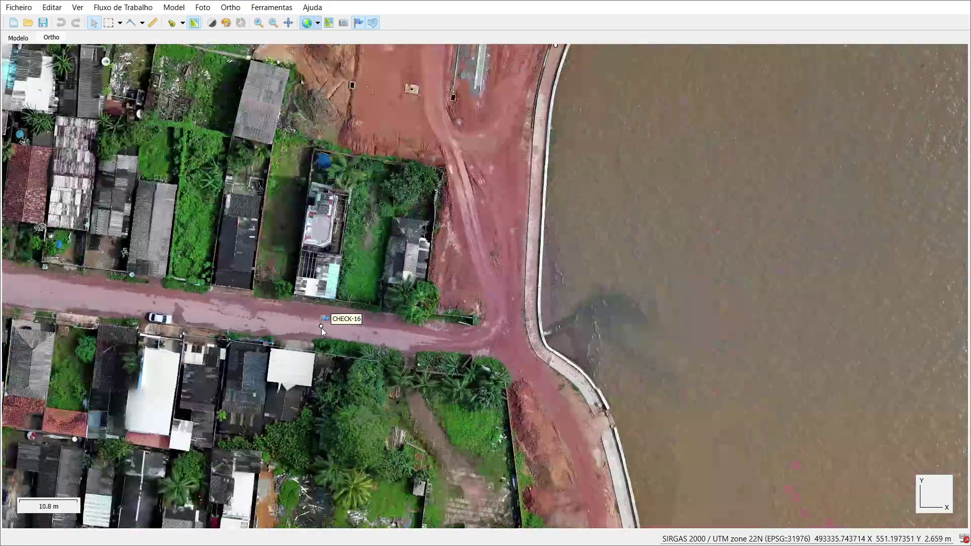
scroll(321, 327, "down", 1)
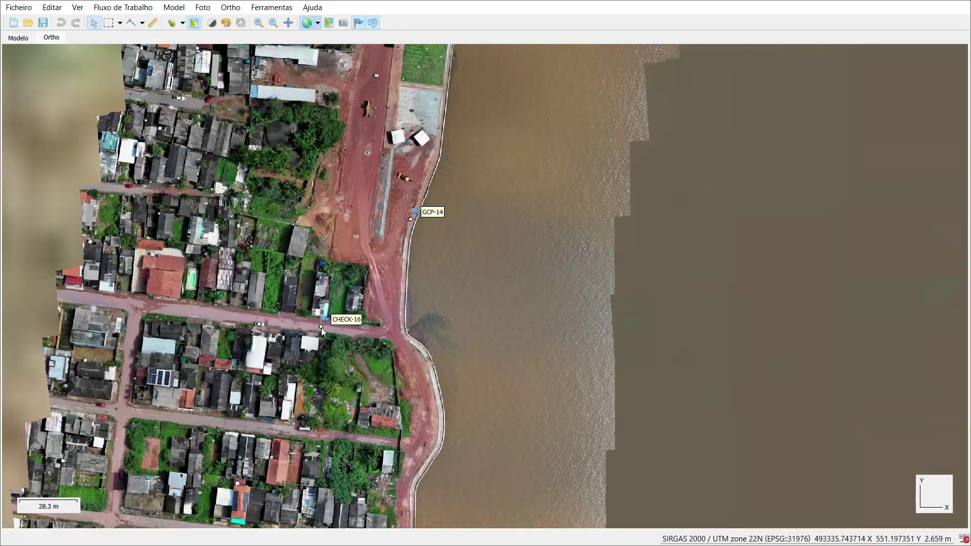
- Measure the distance on the orthomosaic from the CHECK-16 marker to the paved spot beside the ATUP01 marker with the ruler
left_click(153, 23)
scroll(305, 317, "up", 14)
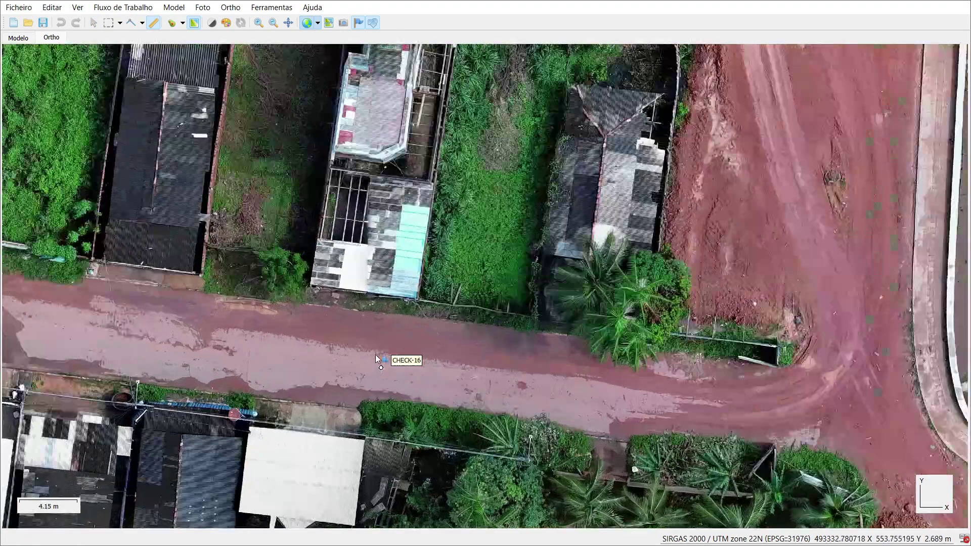
scroll(381, 380, "up", 20)
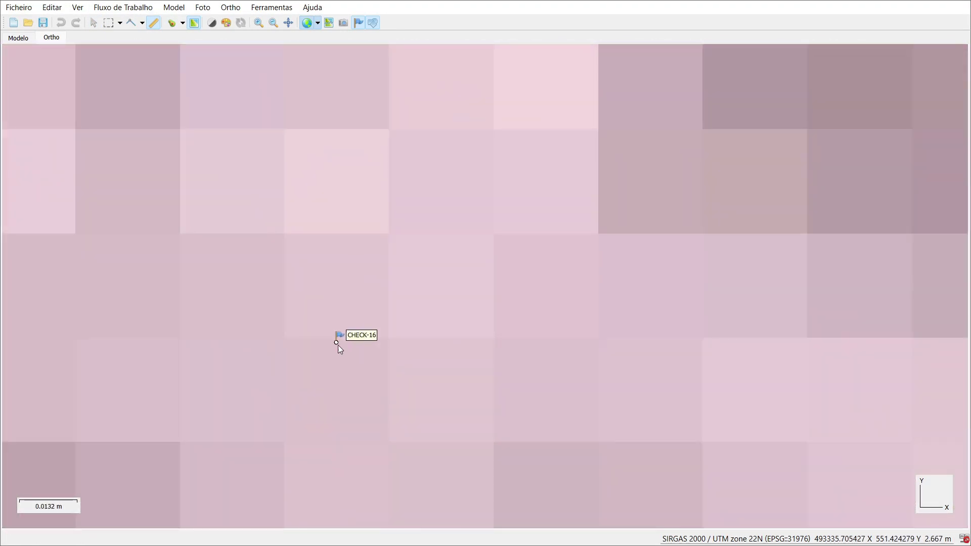
scroll(365, 354, "up", 12)
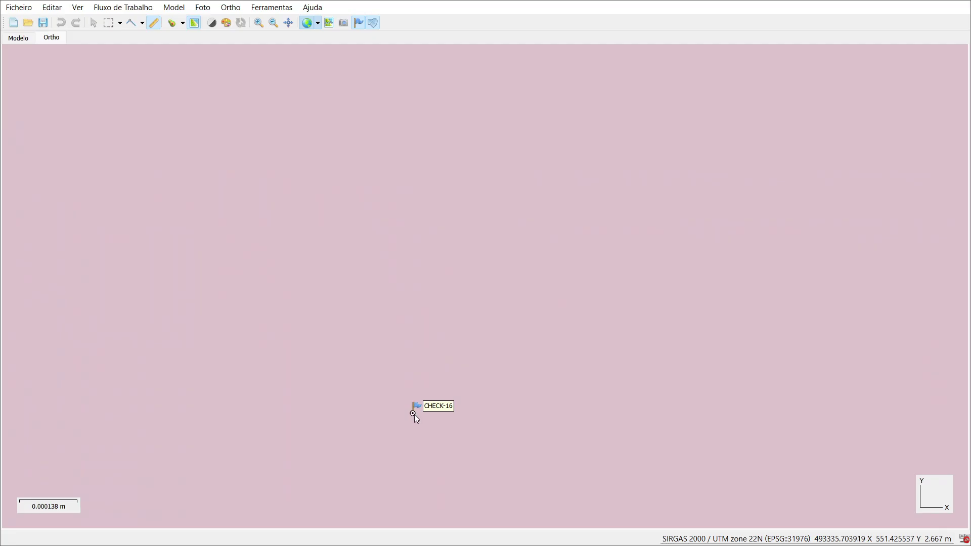
left_click(414, 413)
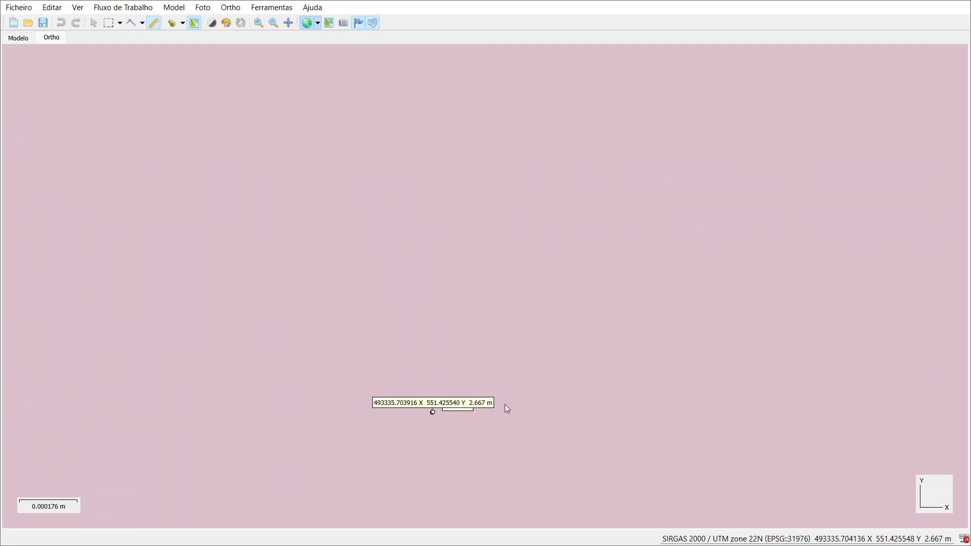
scroll(372, 378, "down", 20)
scroll(377, 361, "down", 10)
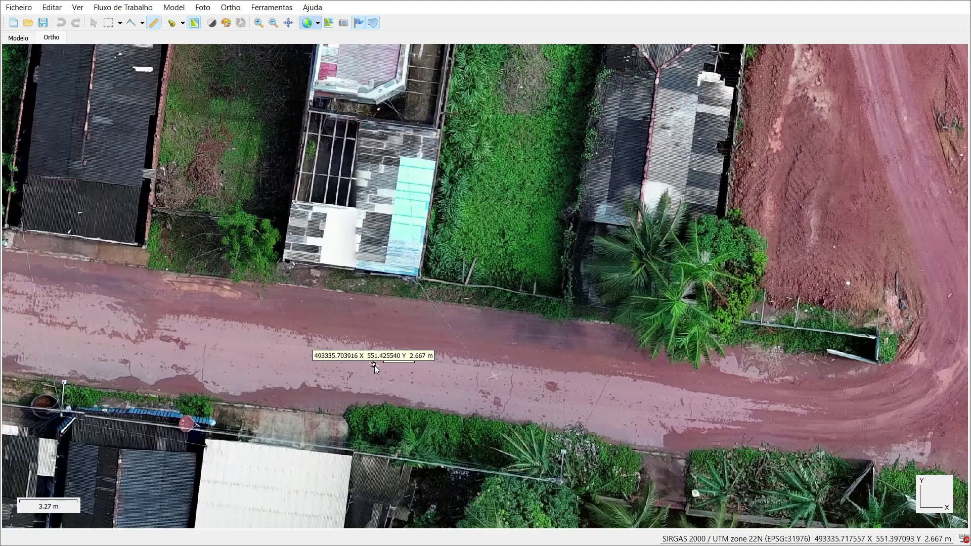
scroll(493, 127, "up", 1)
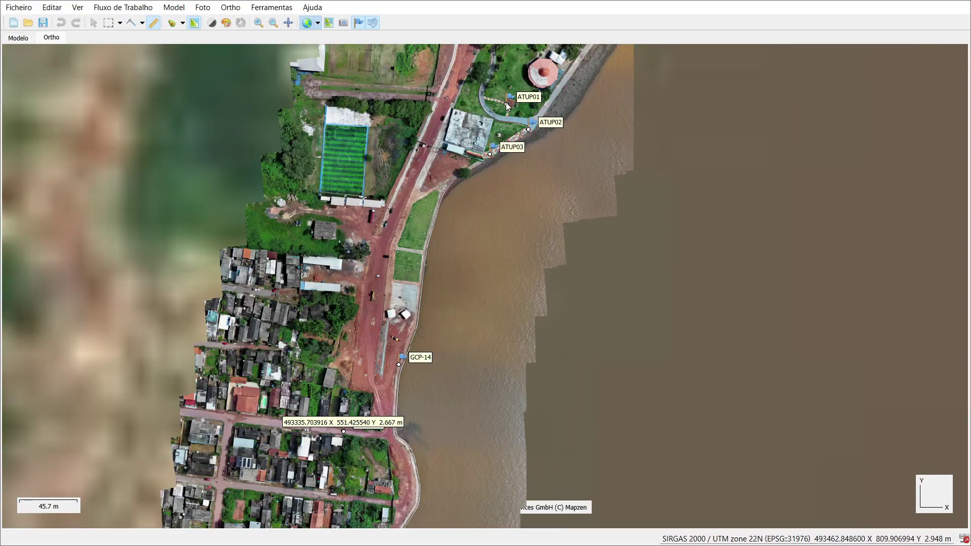
left_click(506, 103)
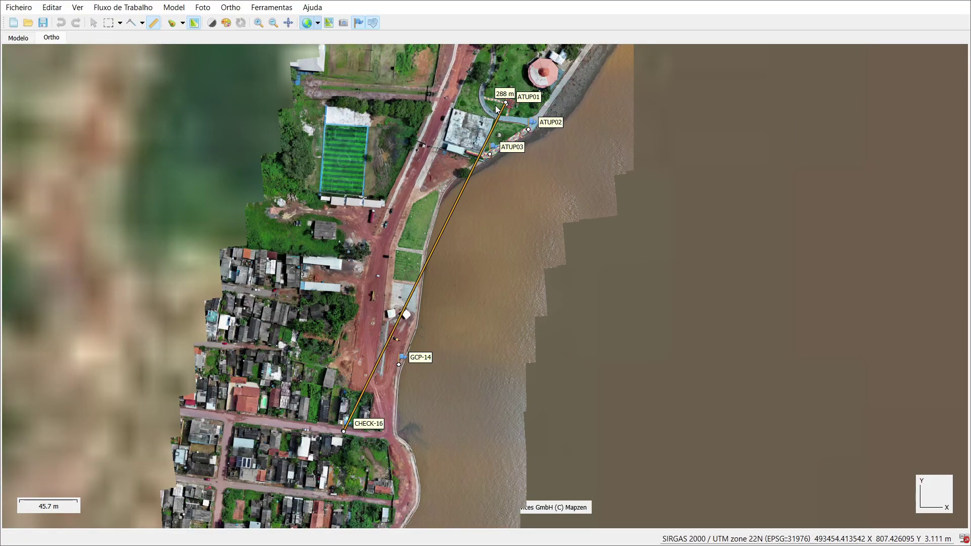
- Measure the offset from the meeting point of the painted floor lines to the ATUP01 marker on the orthomosaic
scroll(509, 101, "up", 4)
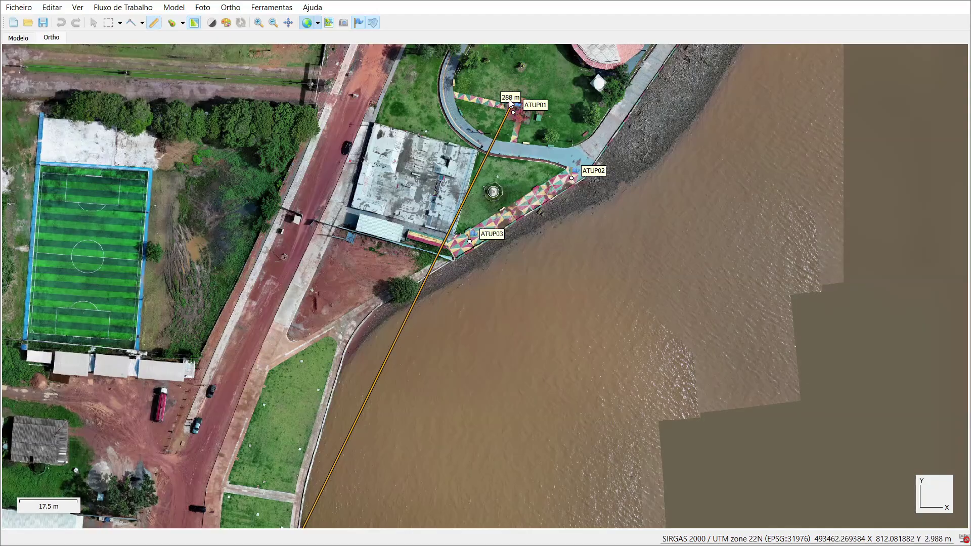
scroll(508, 99, "up", 10)
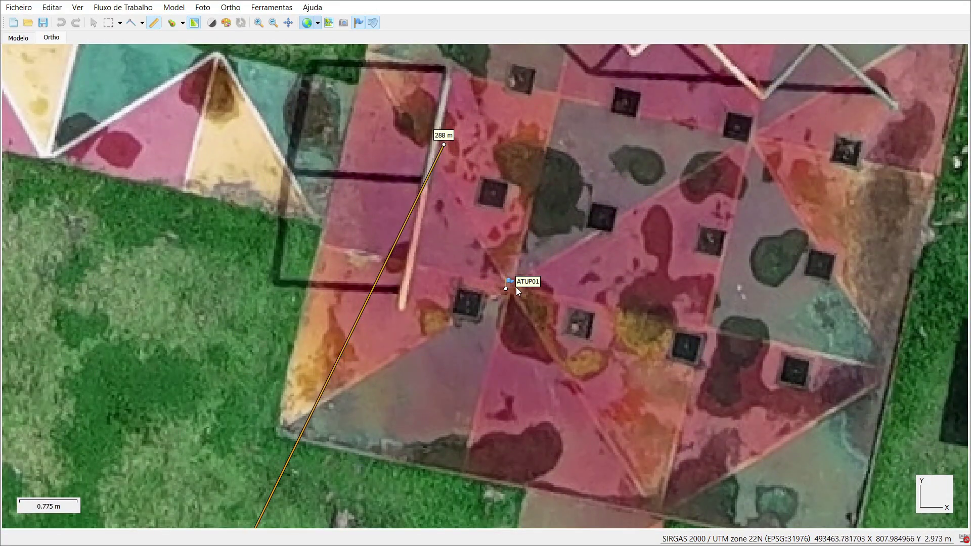
scroll(516, 287, "up", 3)
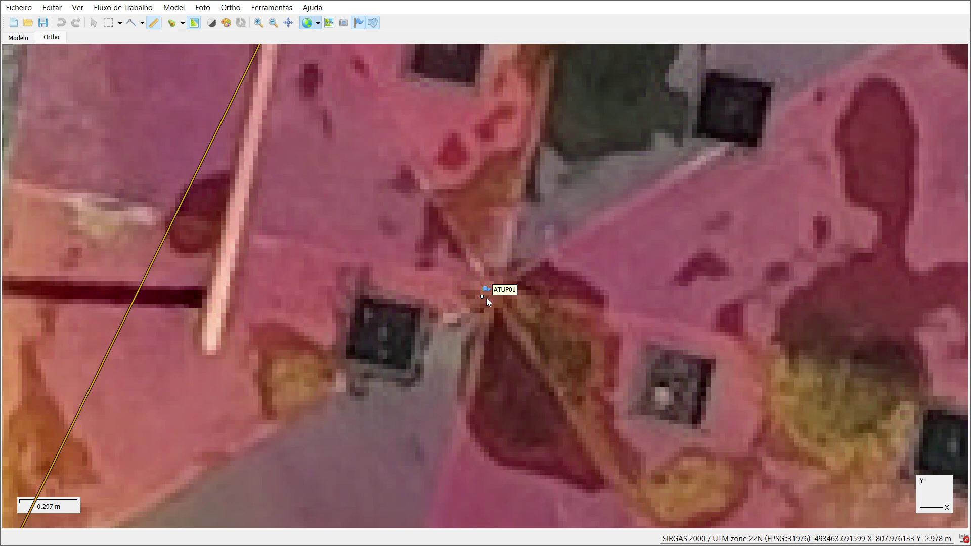
scroll(486, 299, "up", 6)
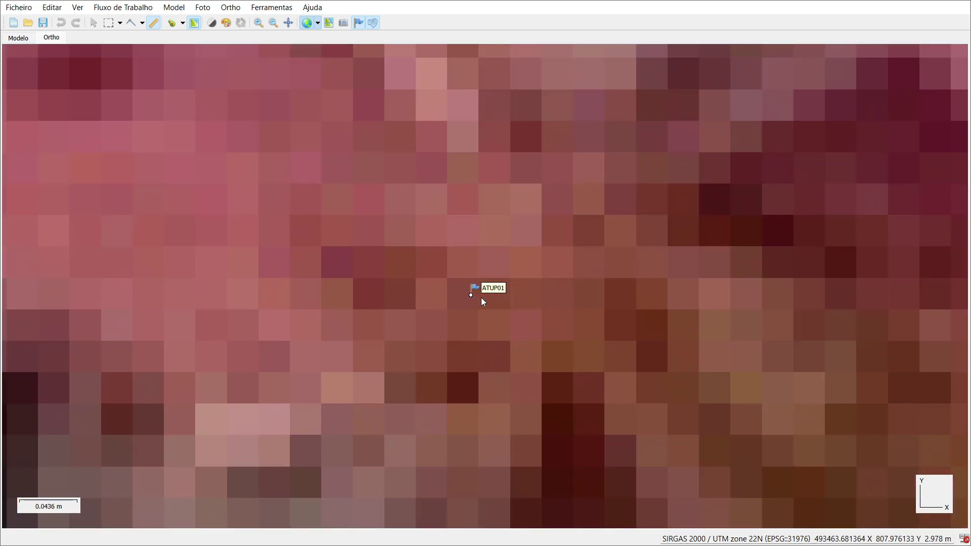
scroll(524, 281, "down", 5)
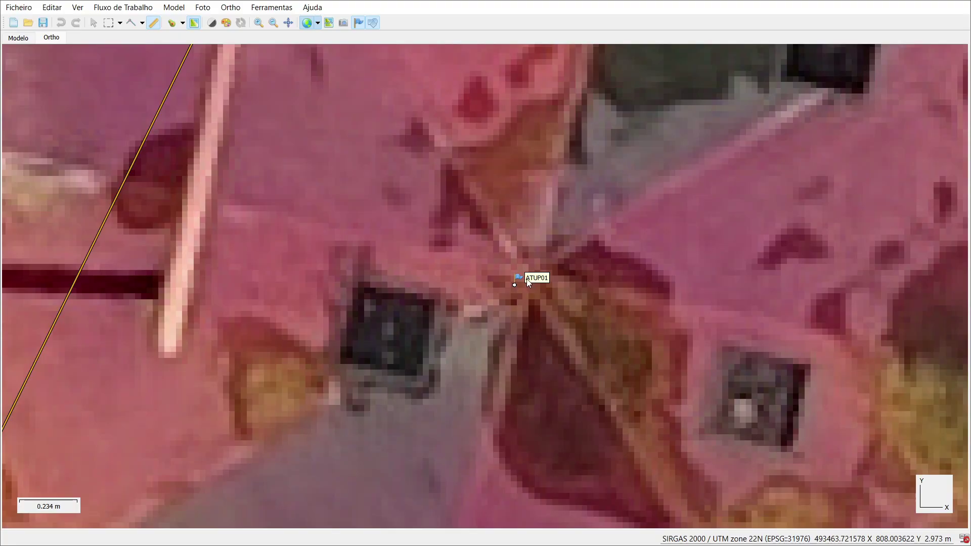
left_click(526, 278)
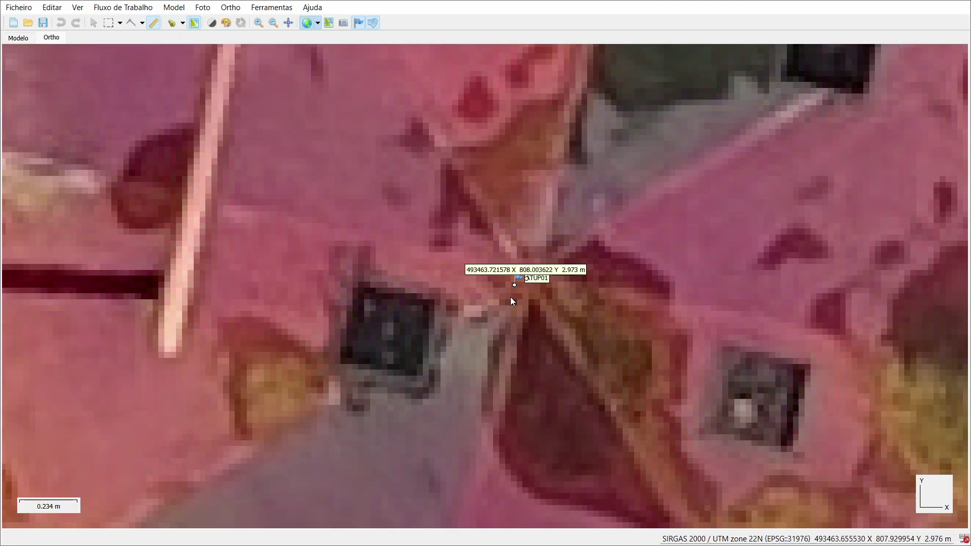
scroll(511, 298, "up", 6)
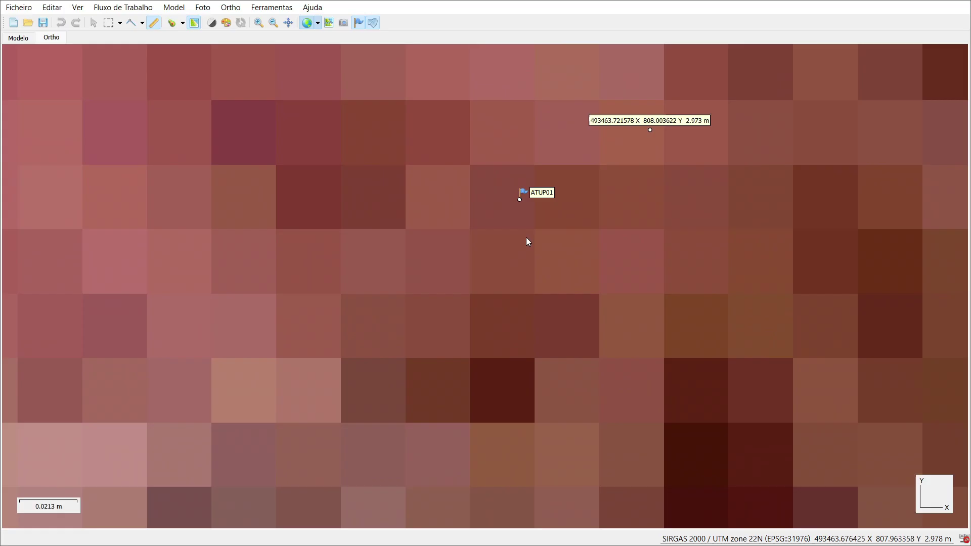
scroll(521, 205, "up", 10)
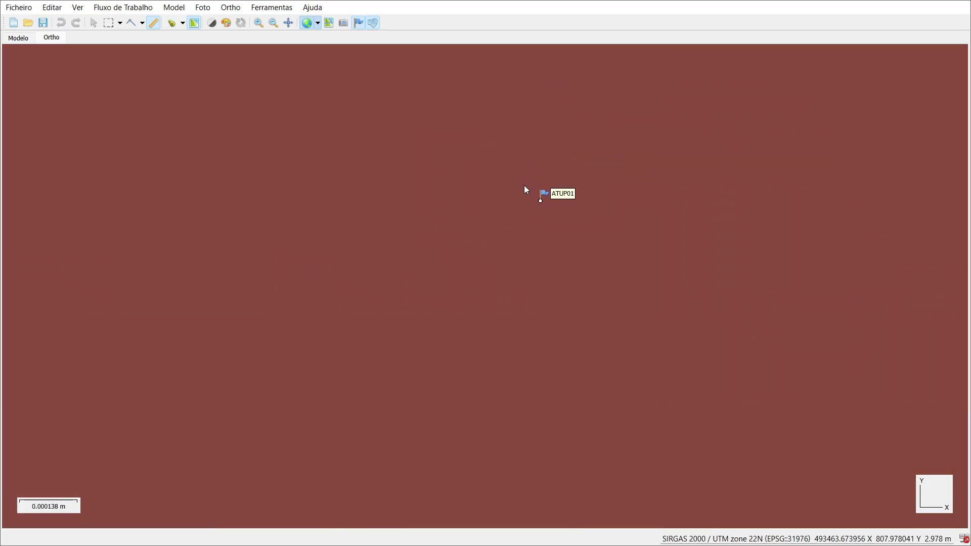
left_click(541, 201)
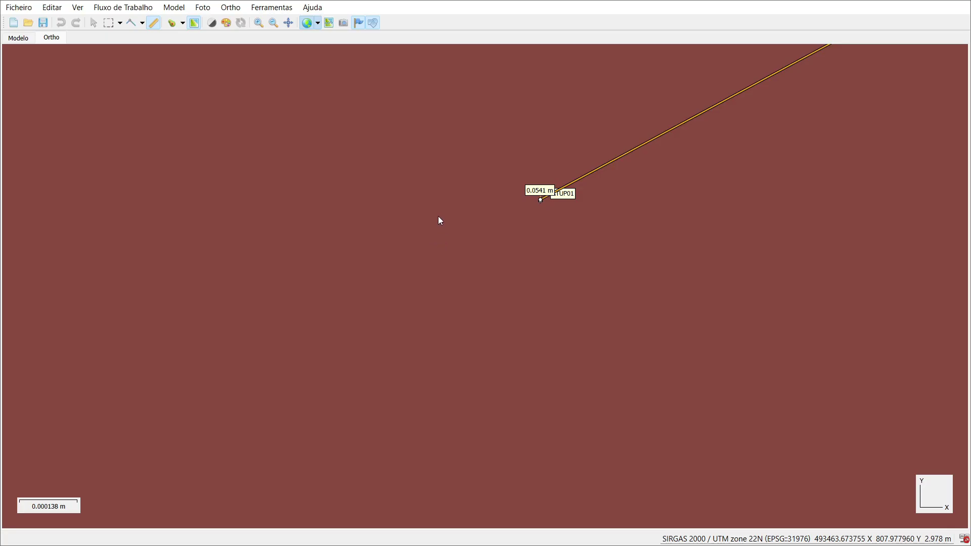
scroll(438, 195, "down", 10)
scroll(427, 183, "down", 5)
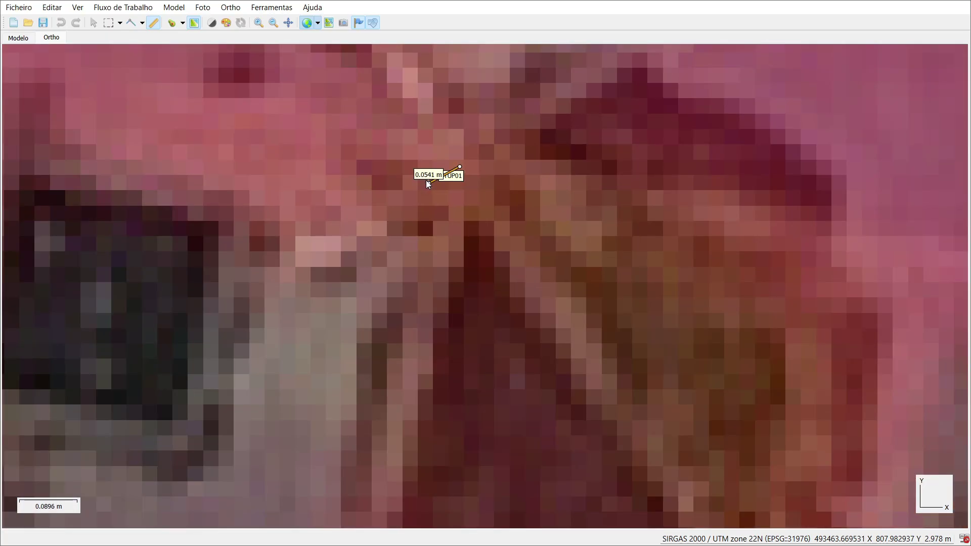
- Measure the offset from the corner where the painted triangles meet to the ATUP02 marker
scroll(438, 204, "down", 8)
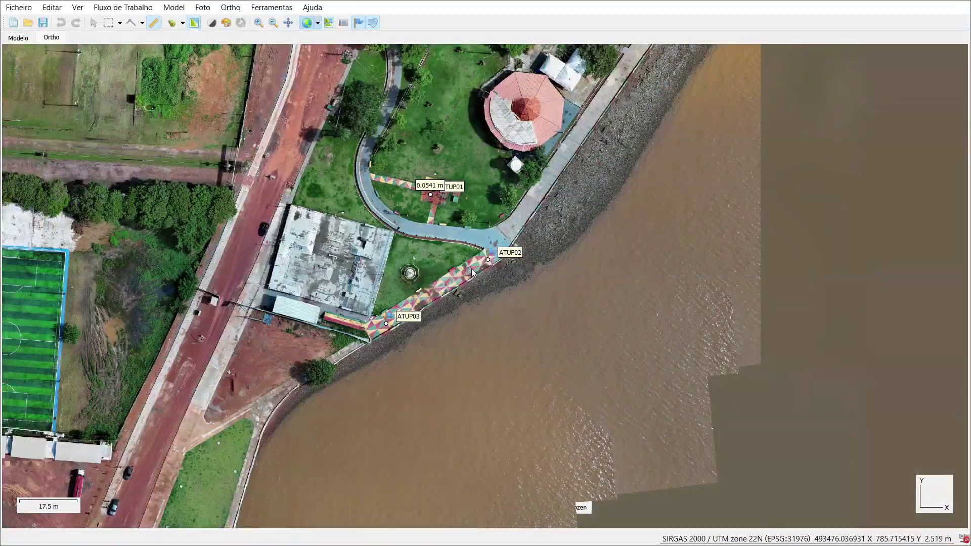
scroll(487, 268, "up", 5)
scroll(489, 258, "up", 4)
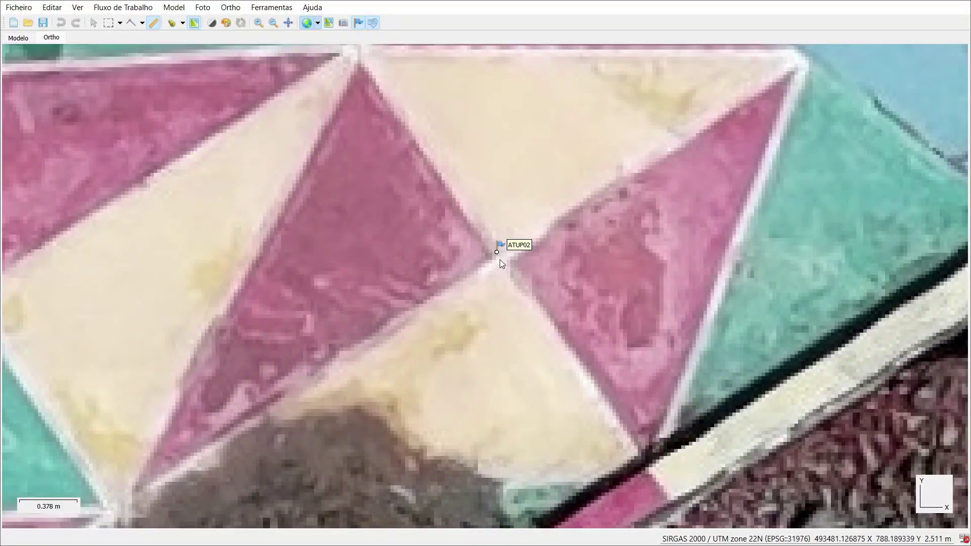
left_click(500, 259)
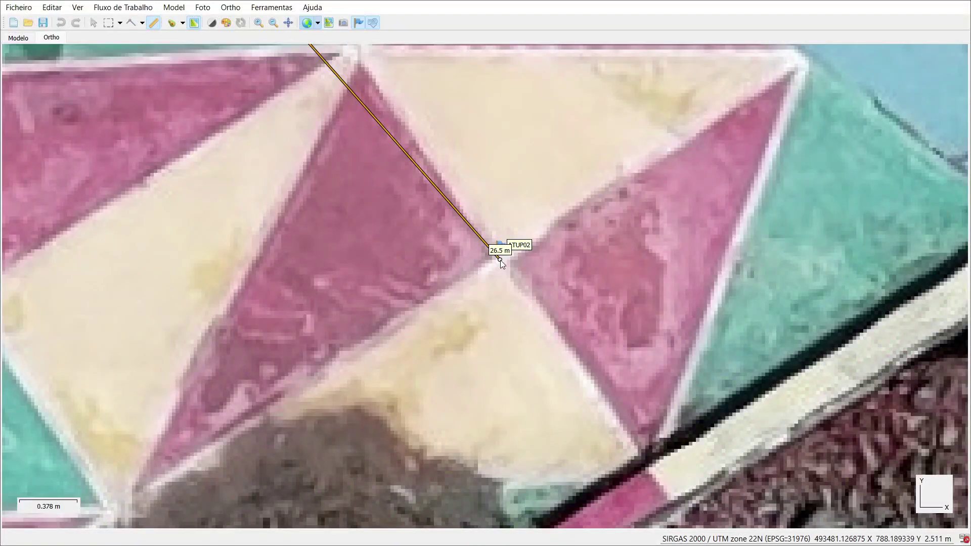
left_click(499, 260)
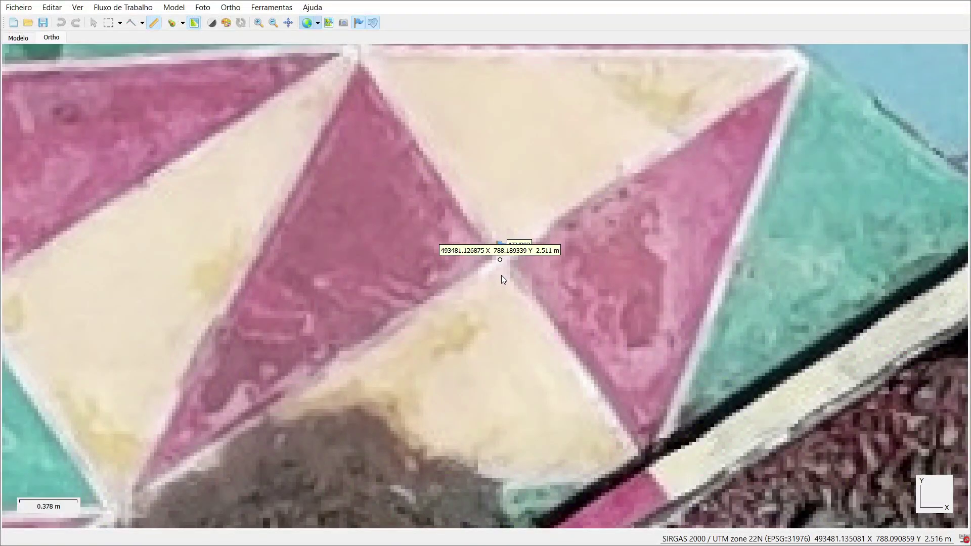
scroll(501, 275, "up", 3)
scroll(502, 263, "up", 2)
scroll(490, 210, "up", 2)
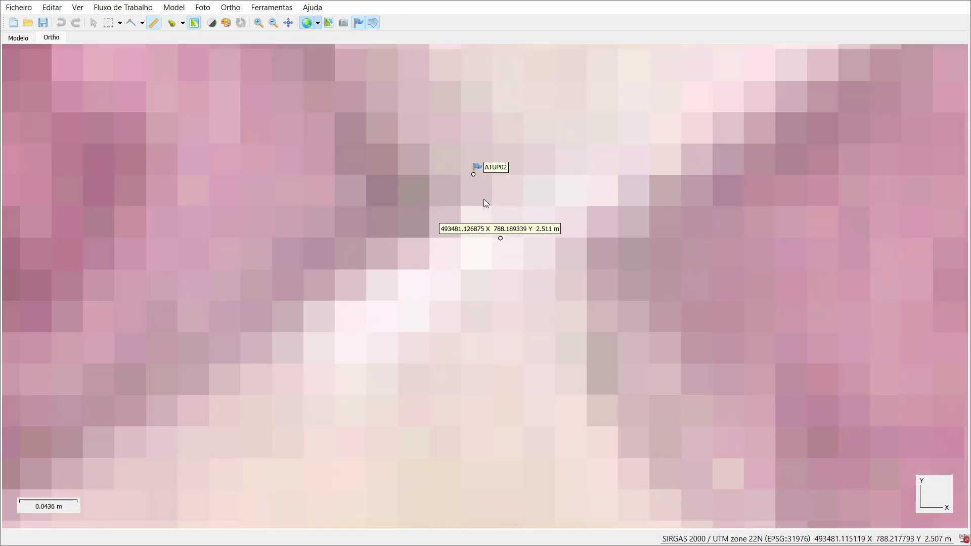
scroll(483, 199, "up", 2)
scroll(453, 120, "up", 10)
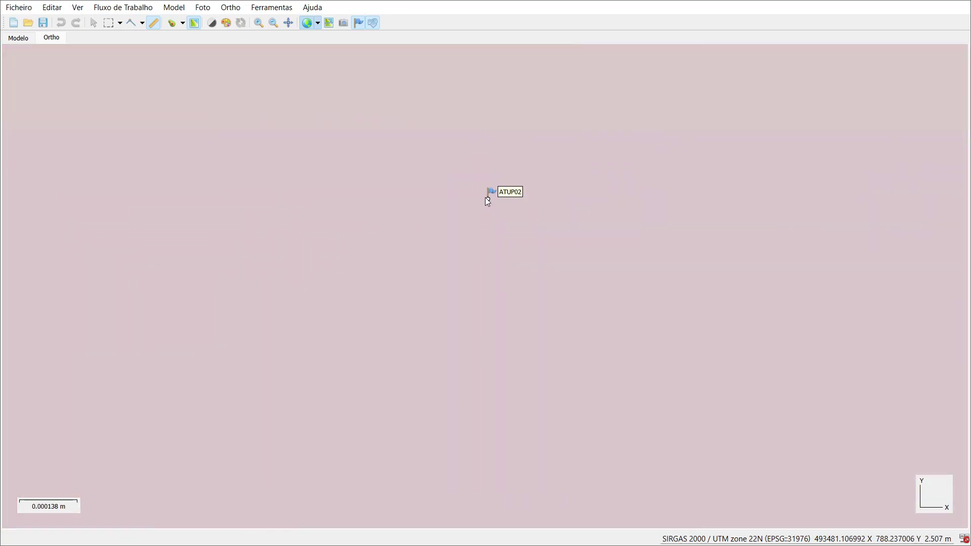
left_click(488, 198)
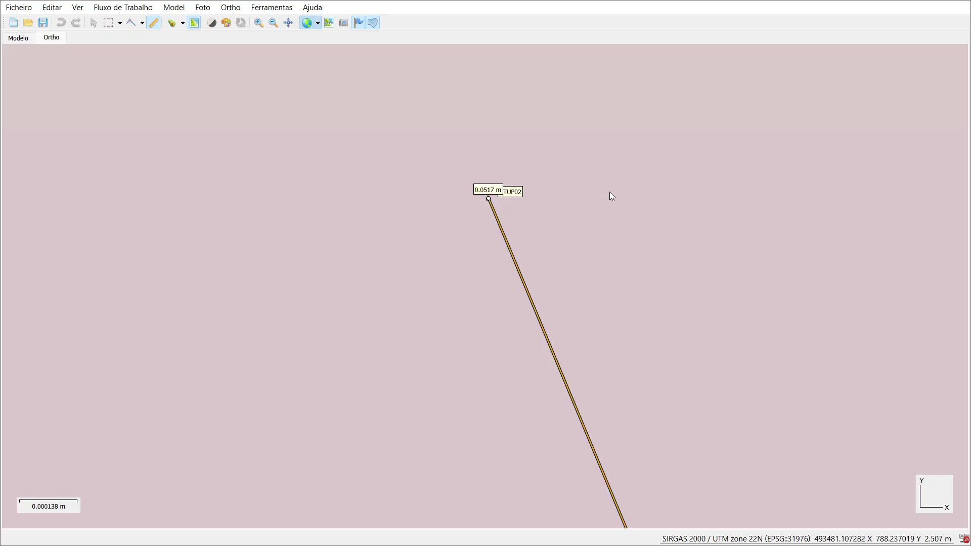
scroll(622, 191, "down", 12)
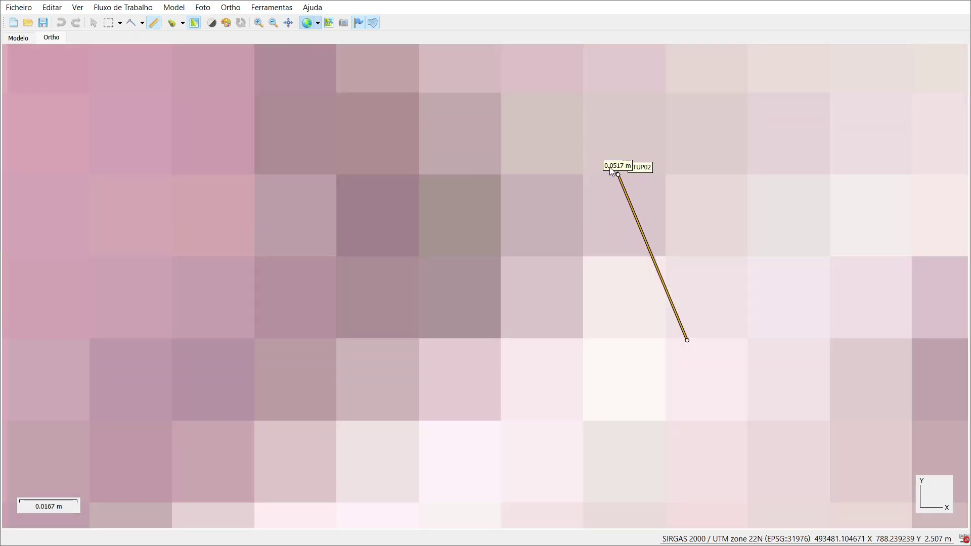
scroll(611, 169, "down", 8)
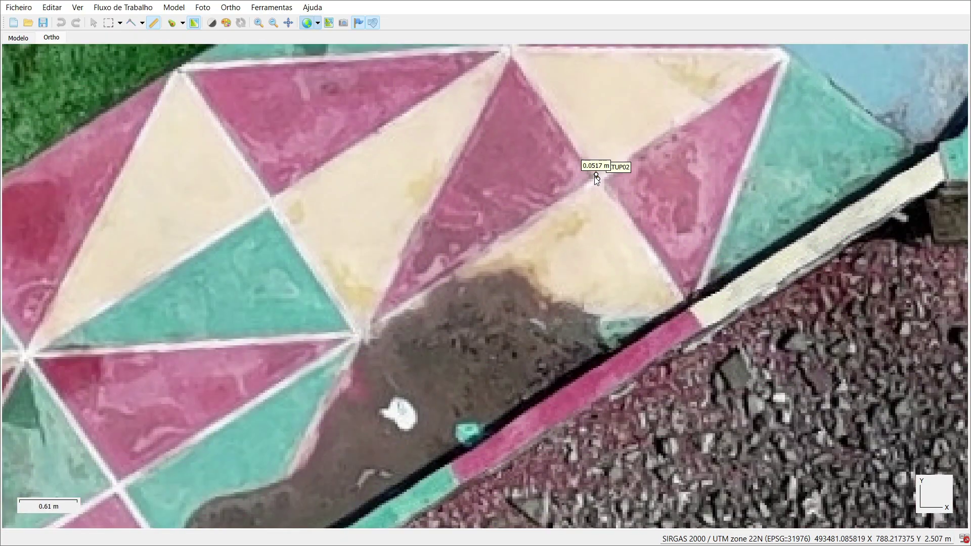
- Measure the offset from the intersection of the white painted lines to the ATUP03 marker
scroll(595, 177, "down", 6)
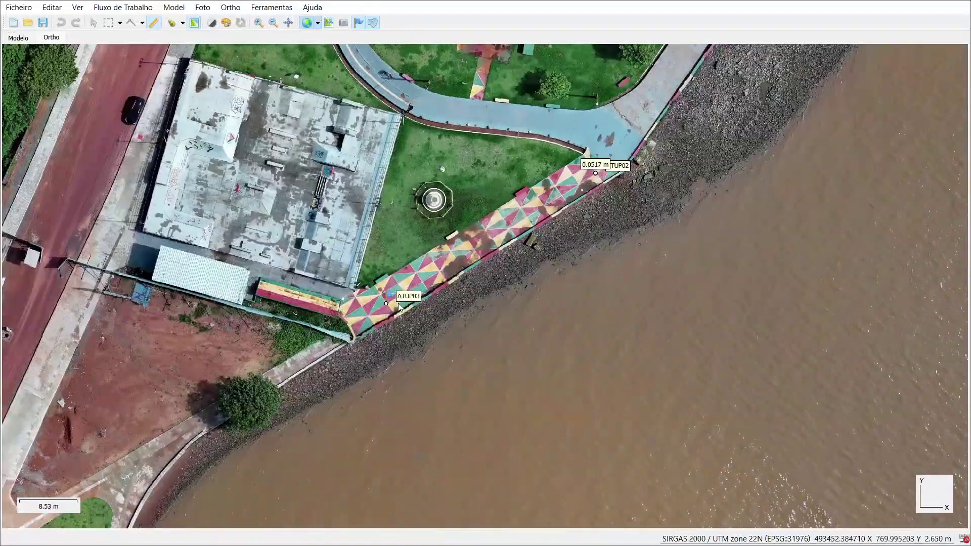
scroll(400, 307, "up", 9)
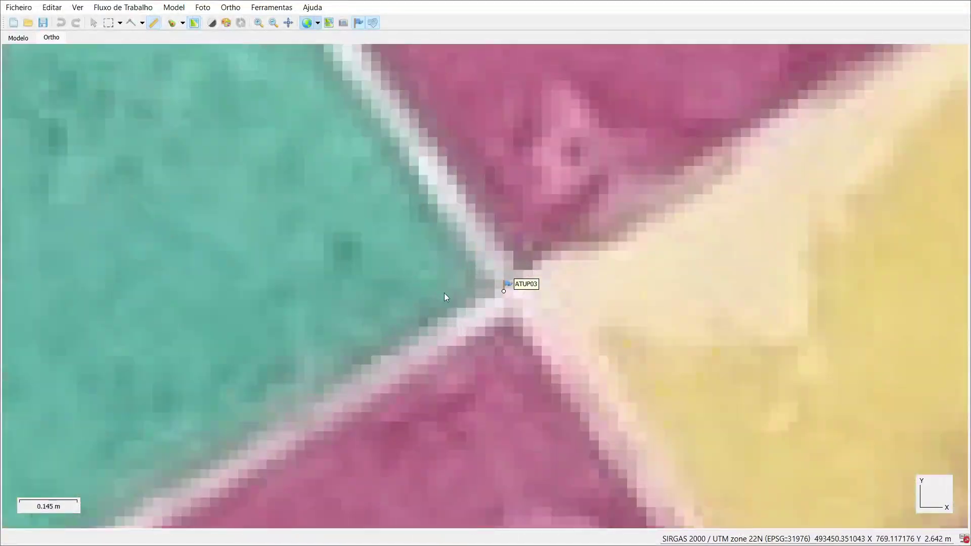
scroll(528, 291, "up", 8)
scroll(509, 274, "down", 3)
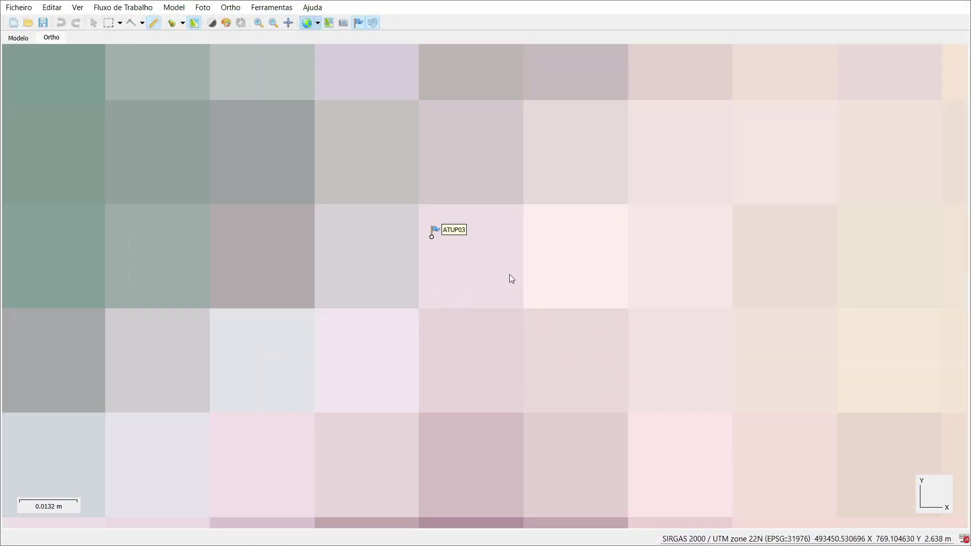
scroll(506, 259, "down", 5)
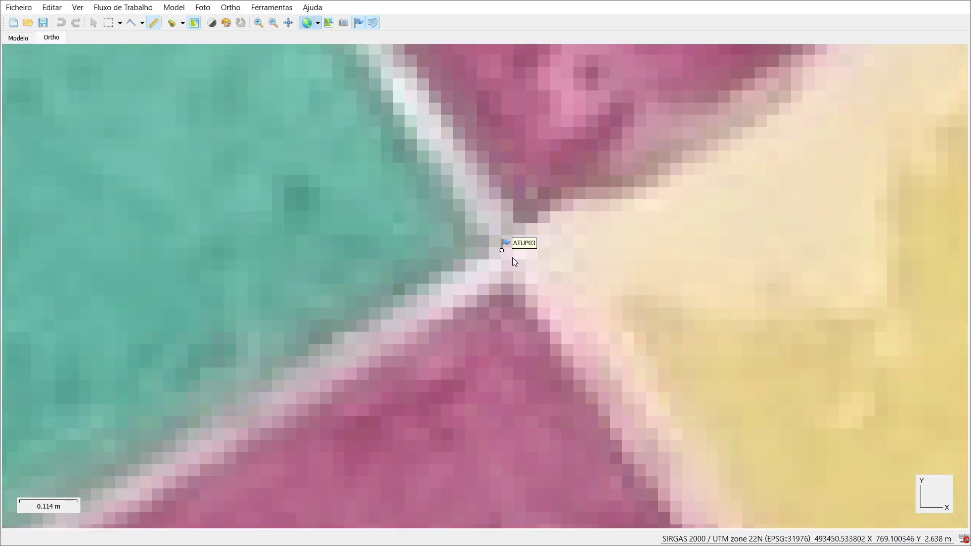
scroll(512, 262, "down", 2)
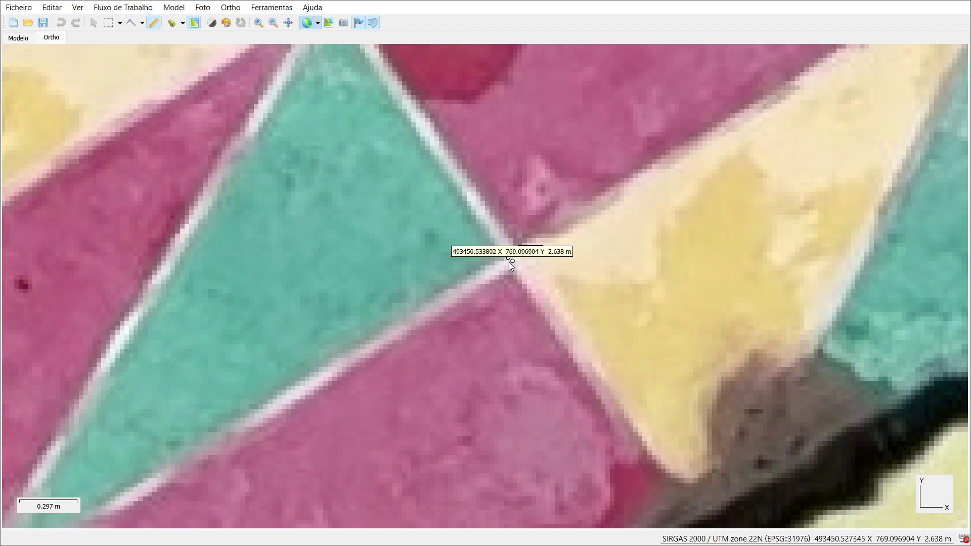
scroll(510, 261, "up", 5)
scroll(518, 258, "up", 10)
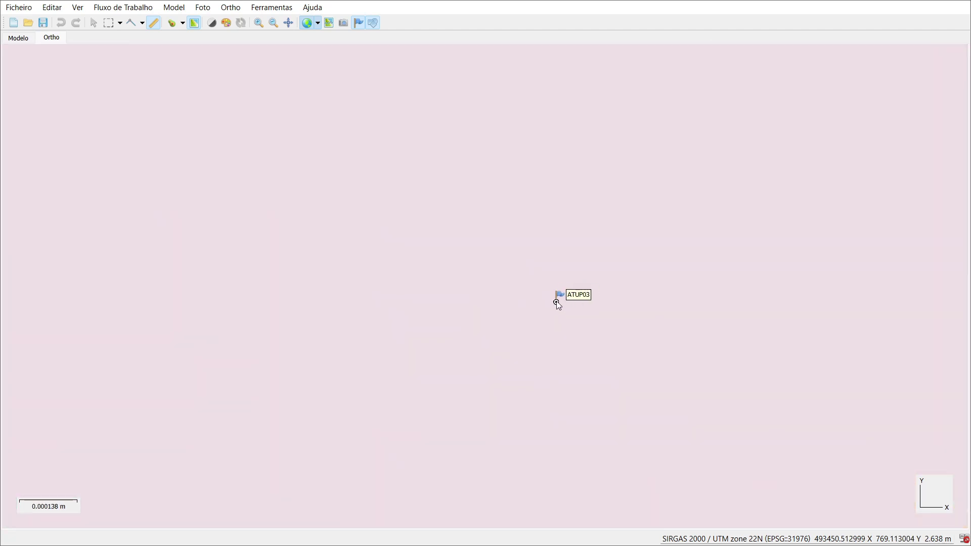
left_click(556, 301)
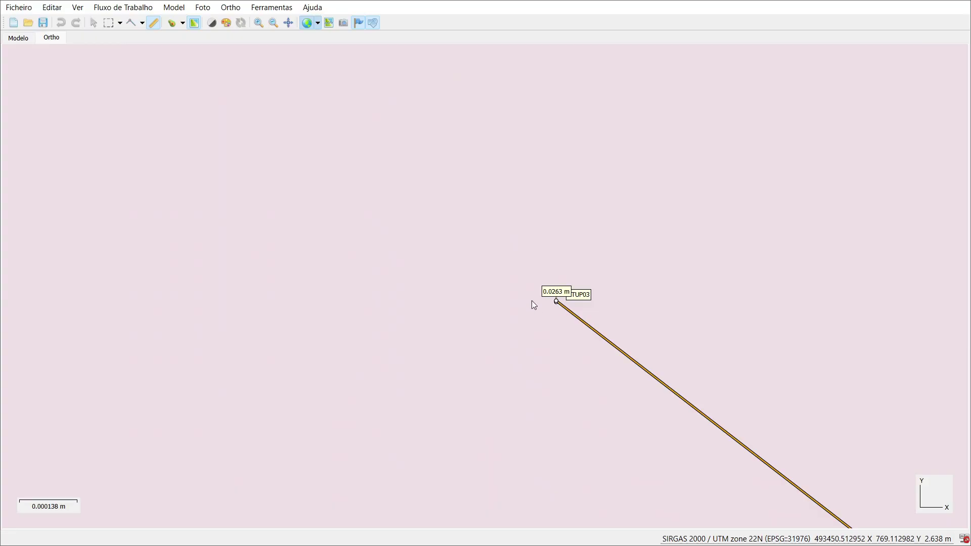
scroll(492, 203, "down", 10)
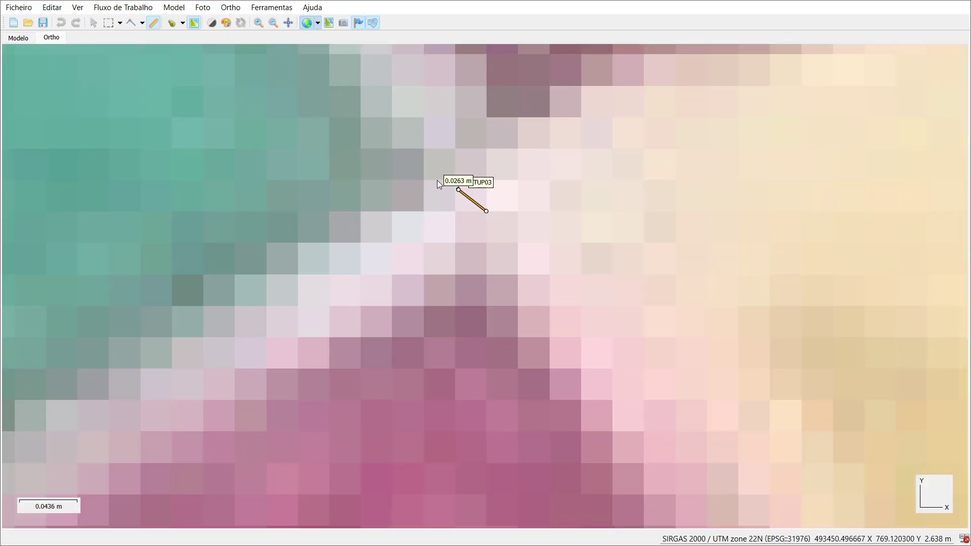
scroll(425, 195, "down", 3)
scroll(458, 215, "down", 2)
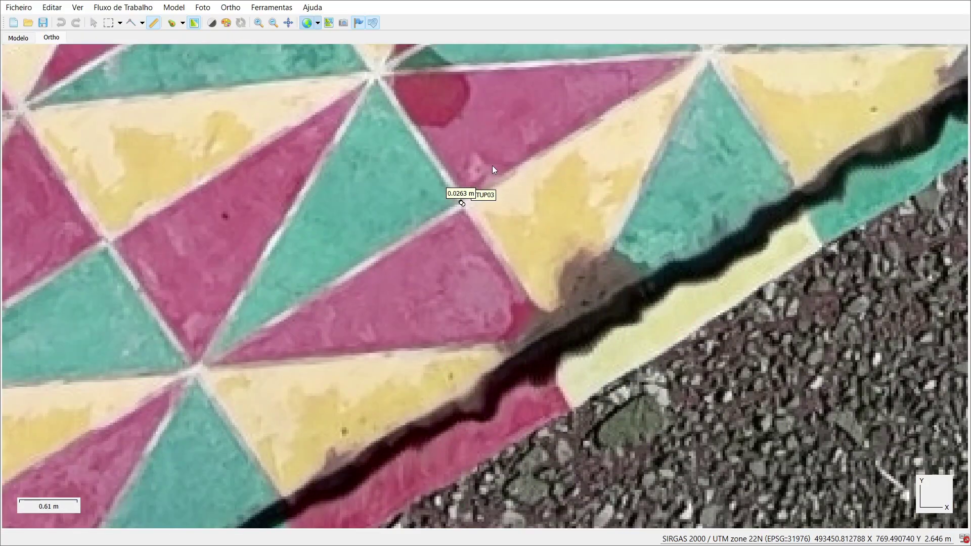
- View the full orthomosaic extent and exit full-screen mode to return to the layout beside the processing report
scroll(458, 181, "down", 8)
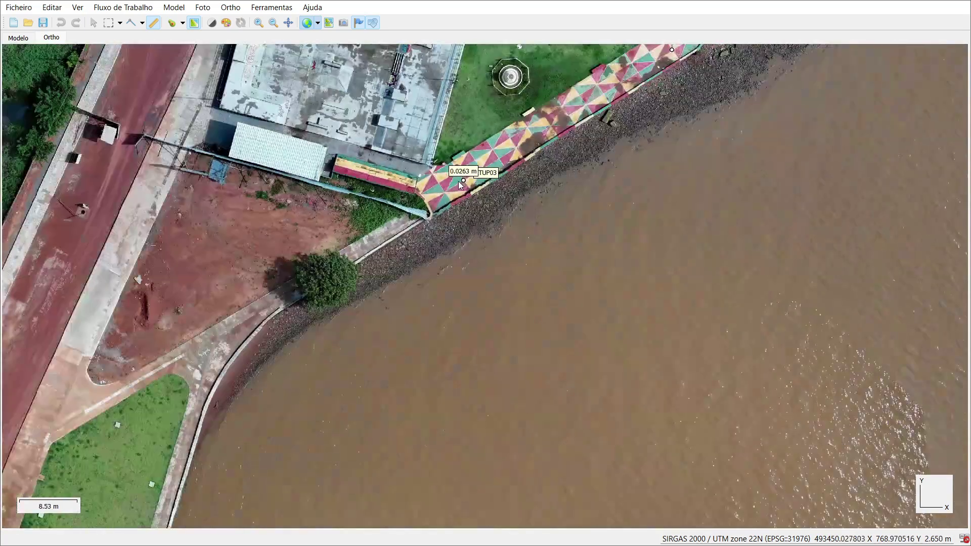
scroll(414, 233, "down", 2)
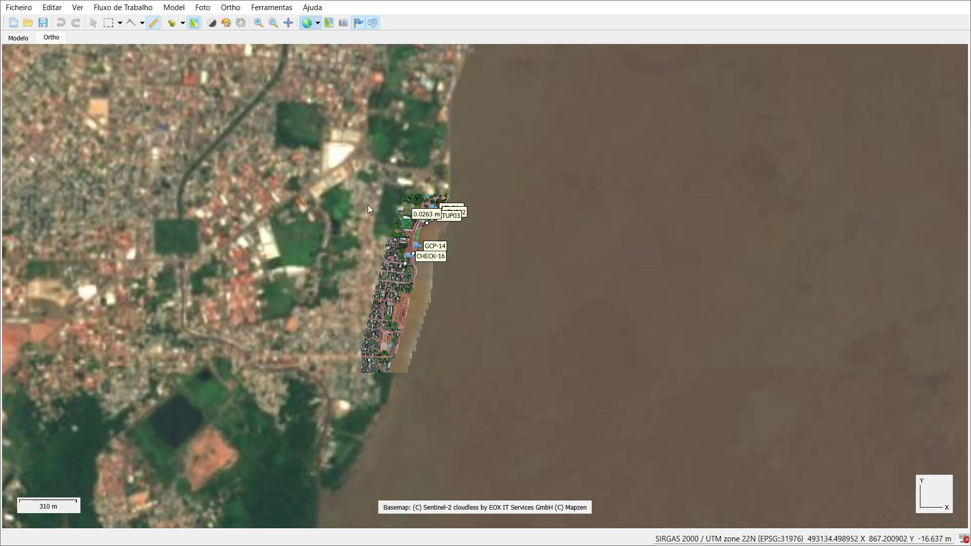
key("F11")
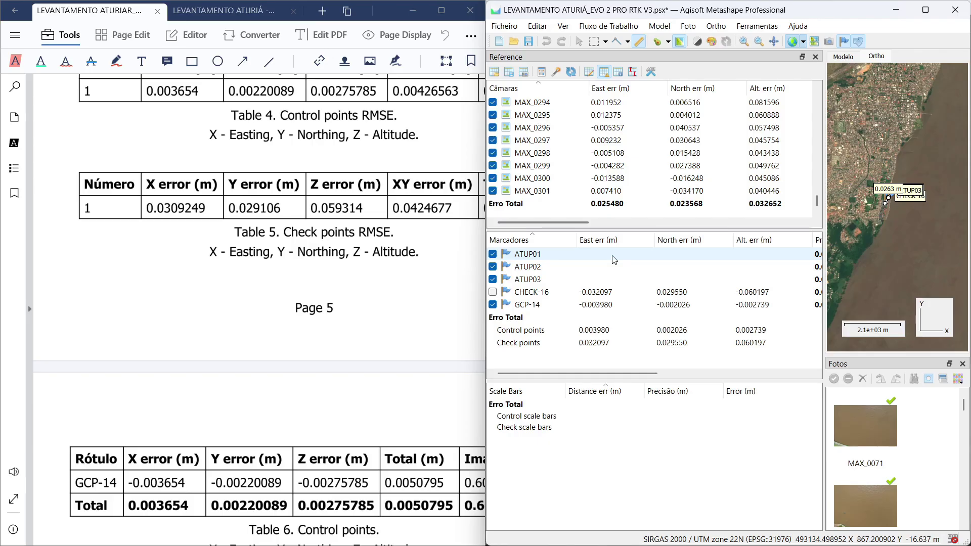
mouse_move(595, 542)
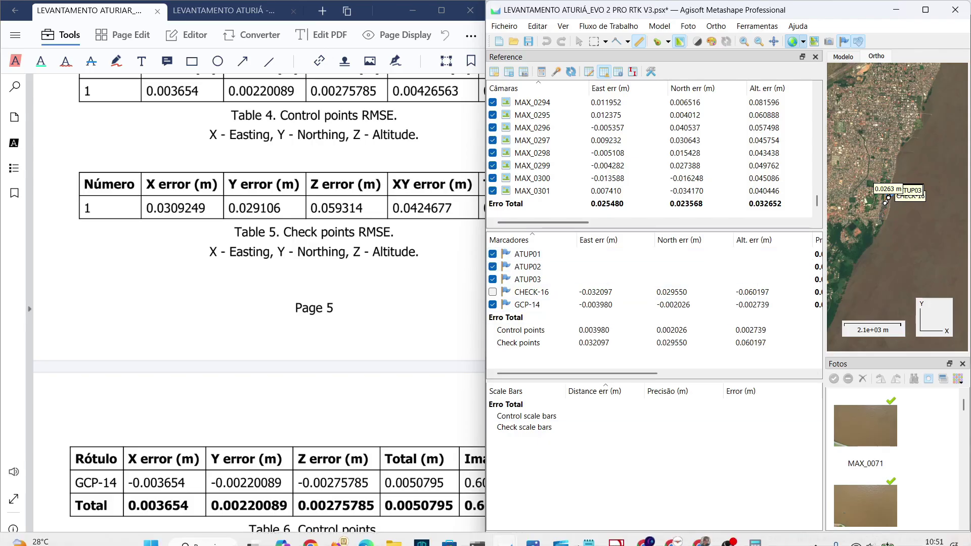
mouse_move(530, 534)
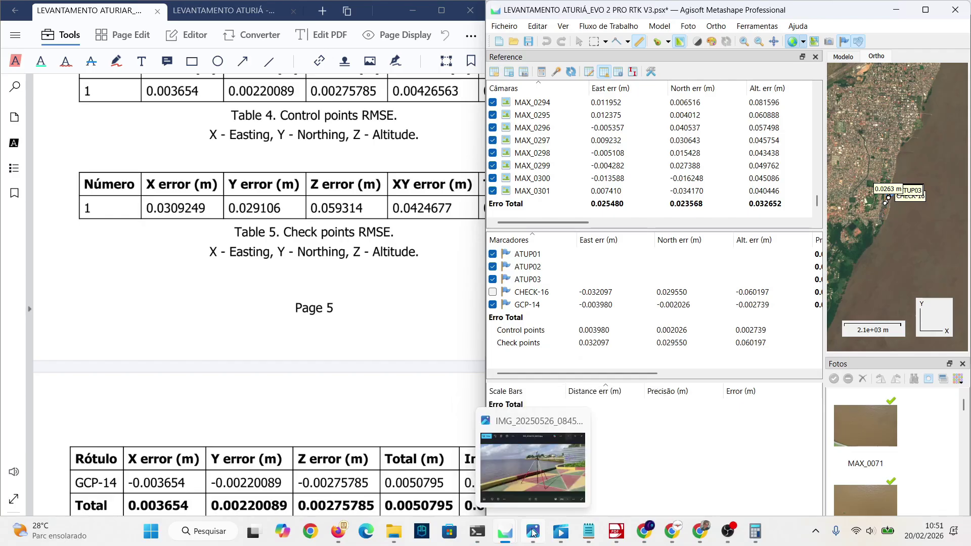
mouse_move(501, 534)
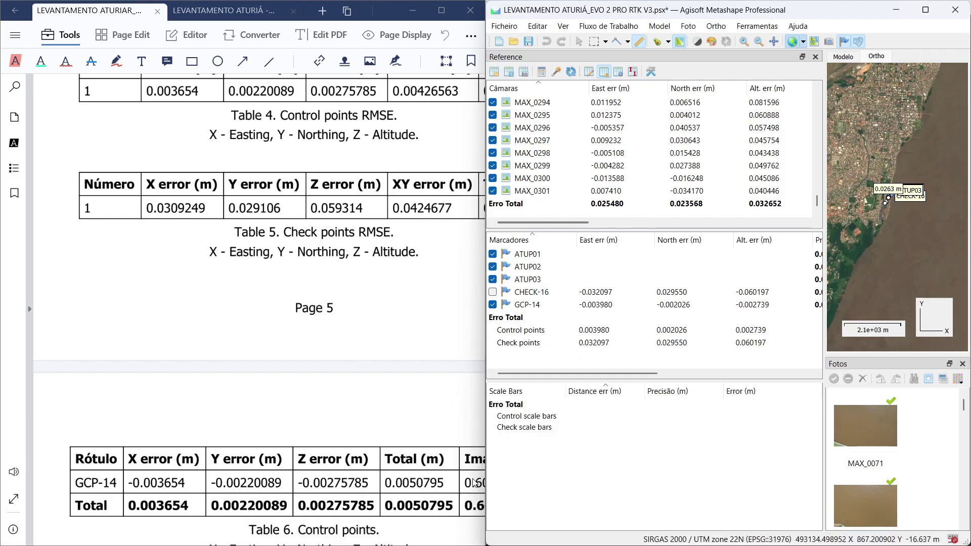
mouse_move(855, 11)
left_mouse_down()
mouse_move(457, 115)
mouse_move(808, 51)
mouse_move(860, 11)
mouse_move(851, 12)
left_mouse_up()
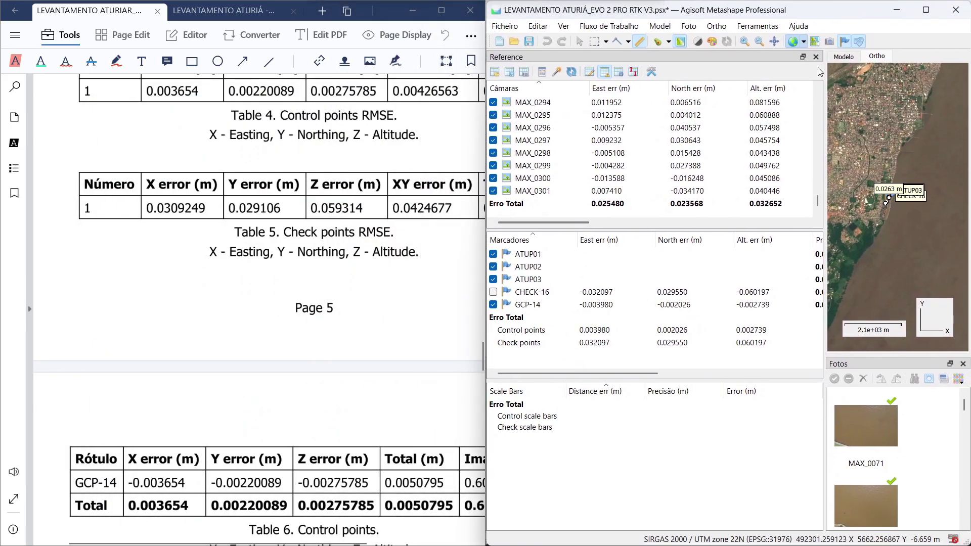
mouse_move(548, 544)
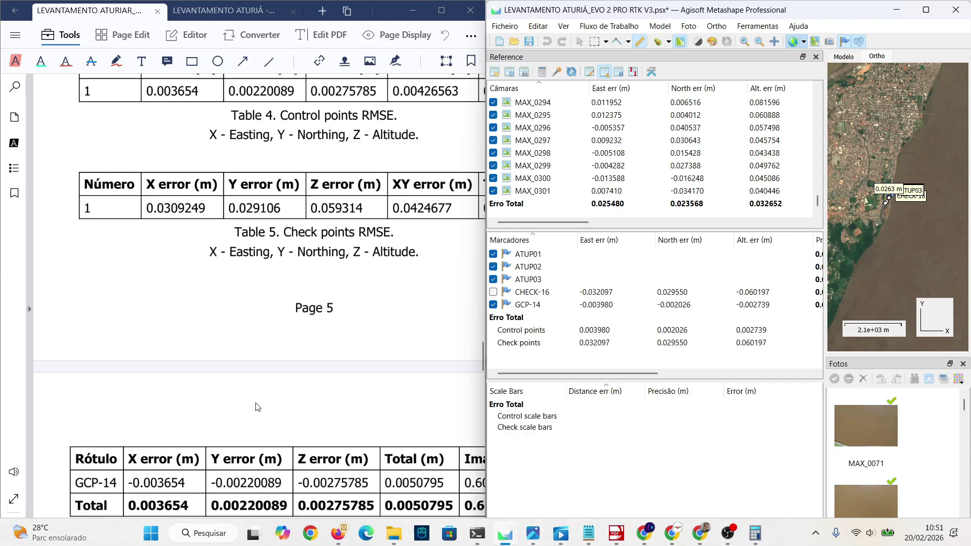
- Switch to the FC6310 (Phantom) report and look over its camera error estimates, survey statistics and image overlap map
left_click(223, 10)
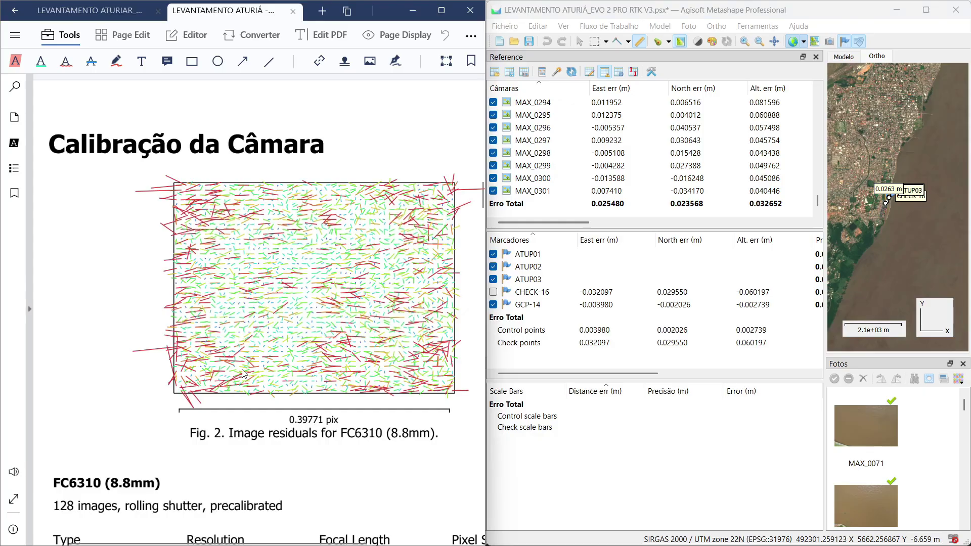
scroll(246, 369, "down", 15)
scroll(253, 377, "up", 6)
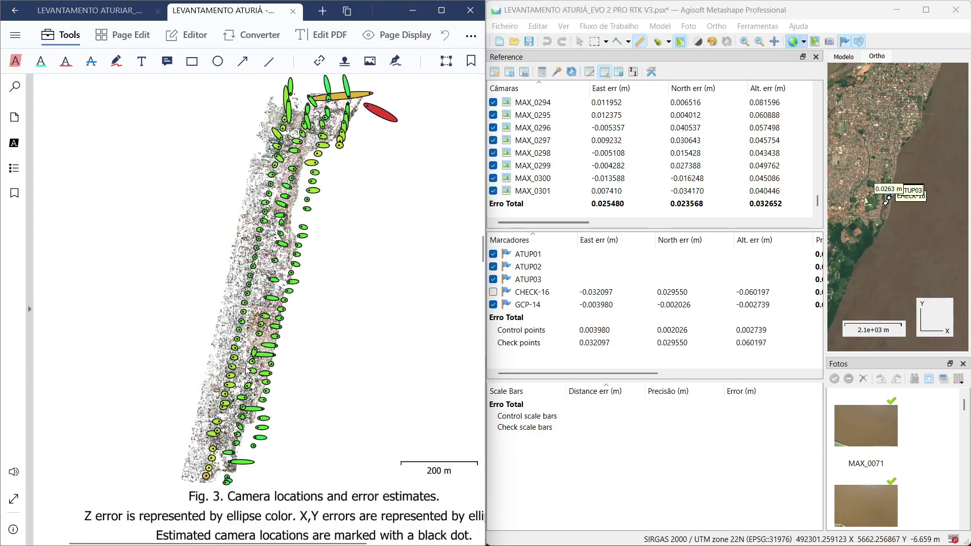
scroll(261, 387, "up", 15)
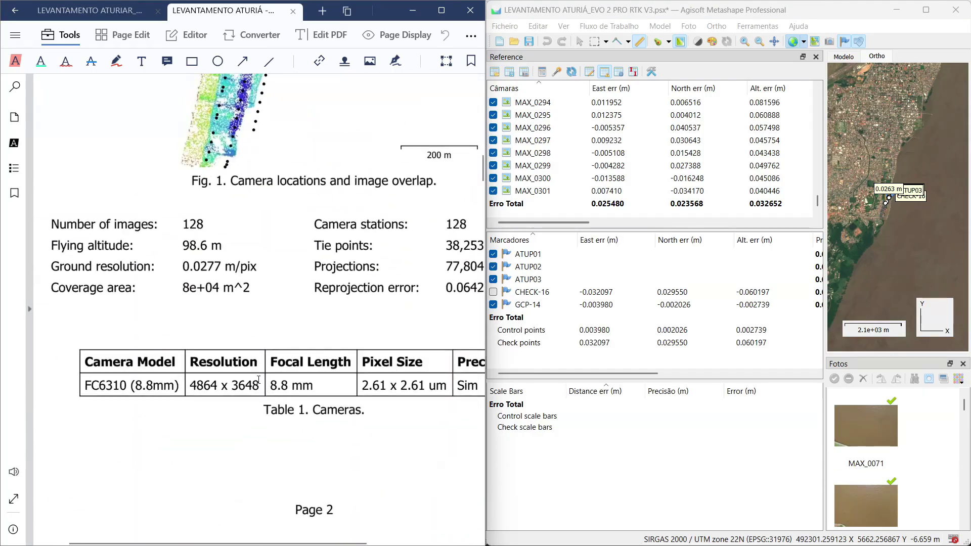
scroll(257, 383, "up", 1)
scroll(258, 383, "down", 3)
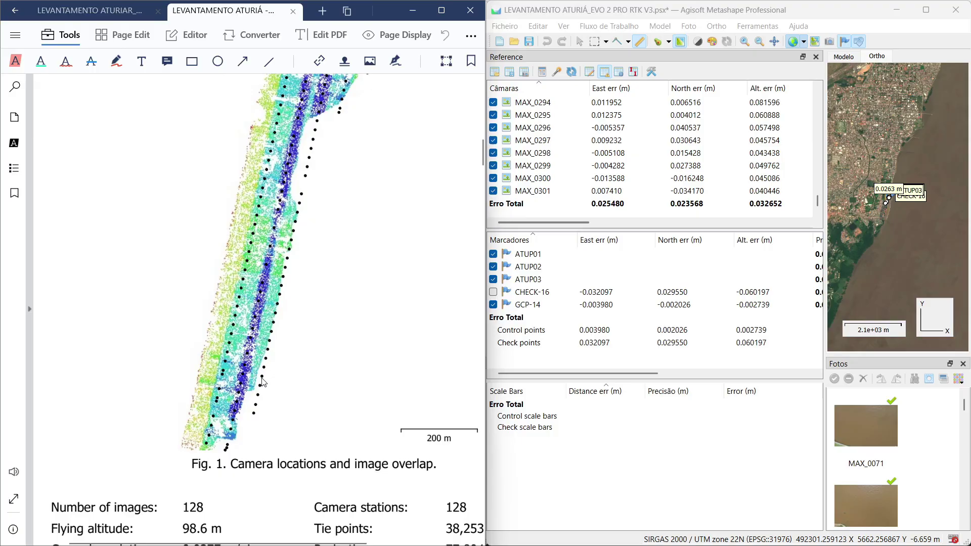
- Review the XL705 (EVO 2) report's ground control point errors, camera residuals, and camera locations and image overlap figure
left_click(95, 11)
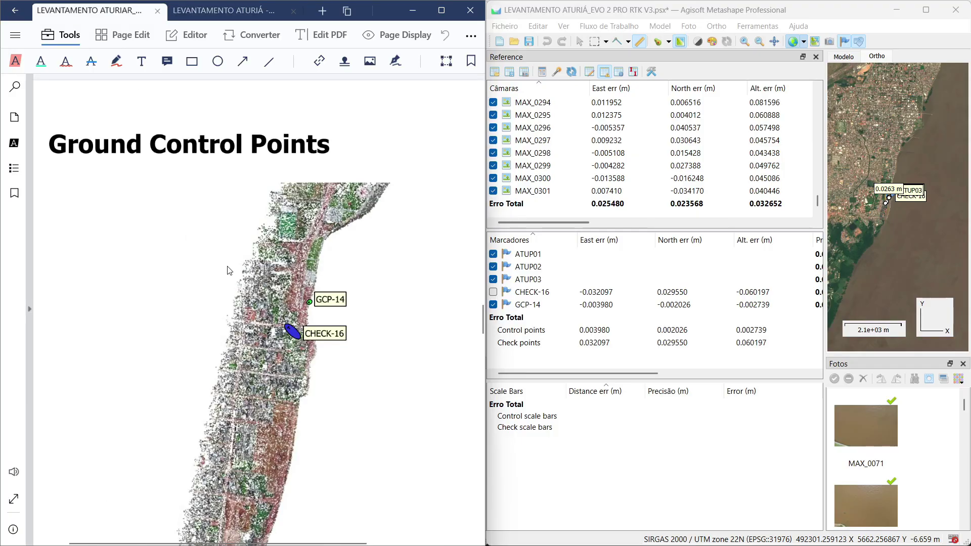
scroll(268, 286, "up", 3)
scroll(268, 289, "down", 14)
scroll(268, 291, "up", 10)
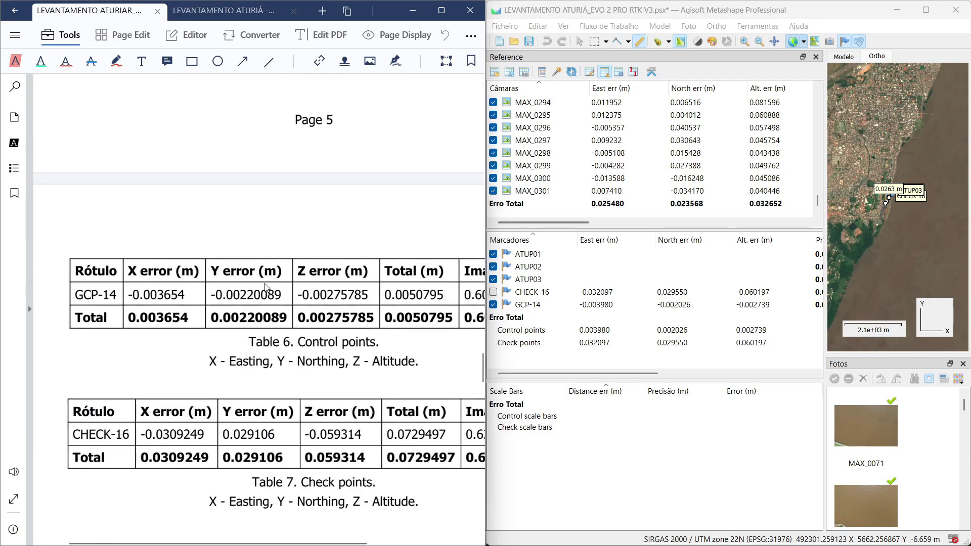
scroll(267, 293, "up", 15)
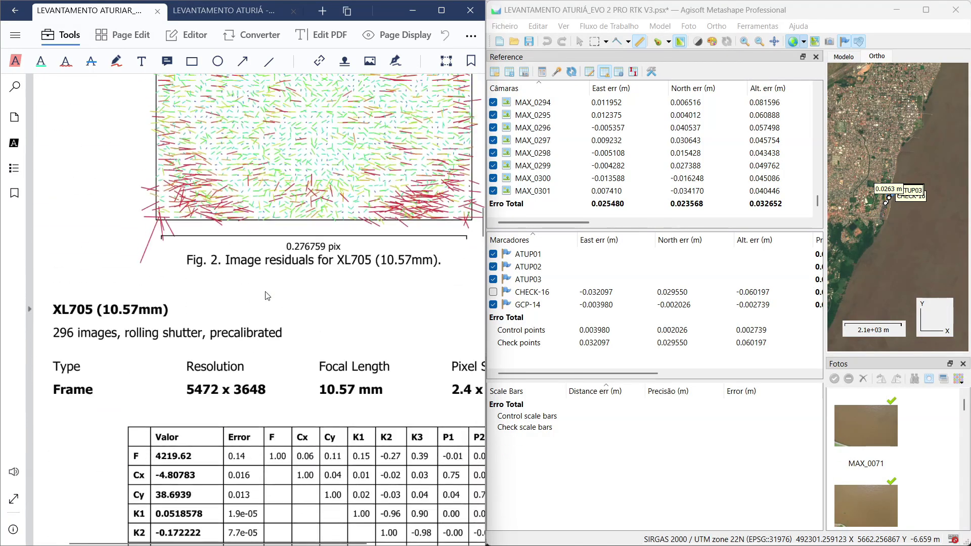
scroll(267, 298, "up", 10)
scroll(275, 309, "down", 2)
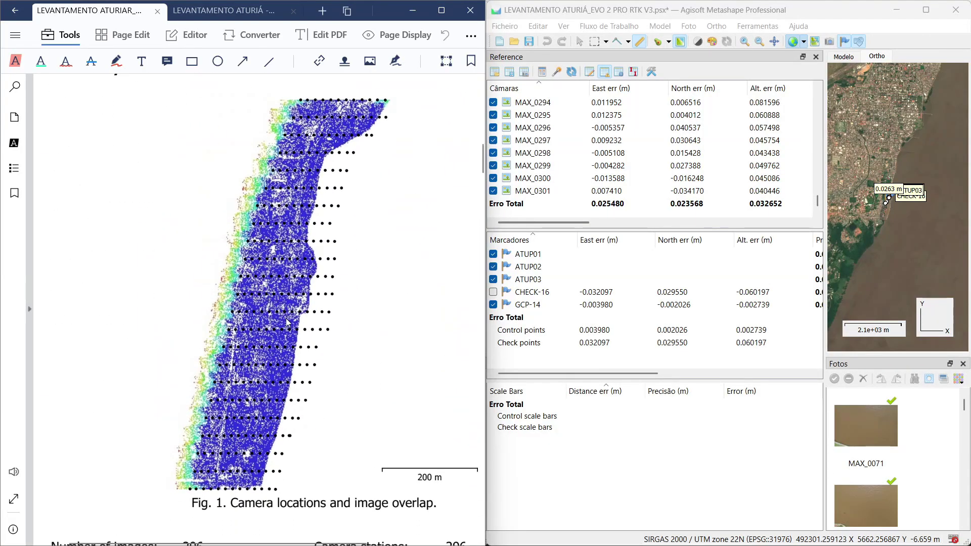
scroll(287, 321, "up", 2)
scroll(289, 329, "down", 2)
- Examine the FC6310 report's image overlap map, flight statistics, camera table and calibration coefficients
left_click(196, 18)
scroll(274, 312, "down", 2)
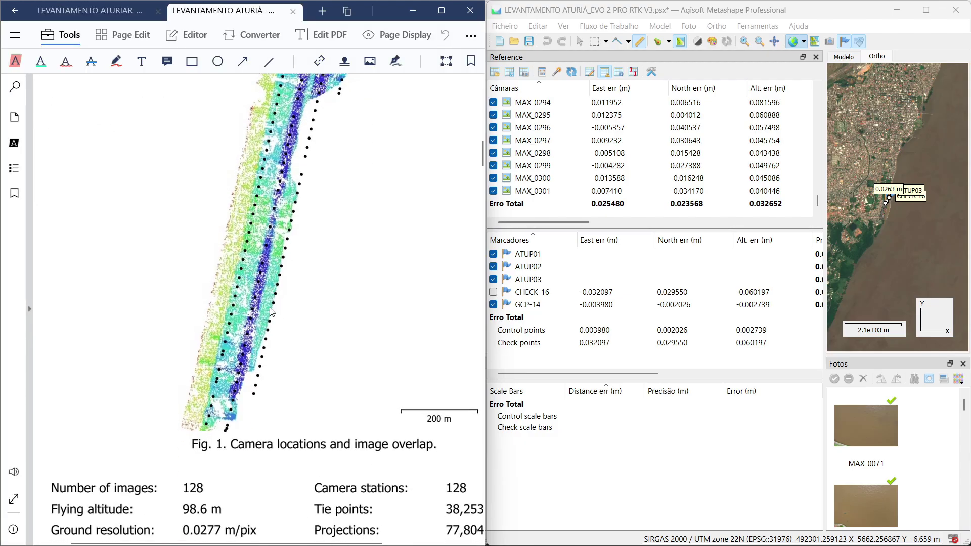
scroll(262, 304, "up", 1)
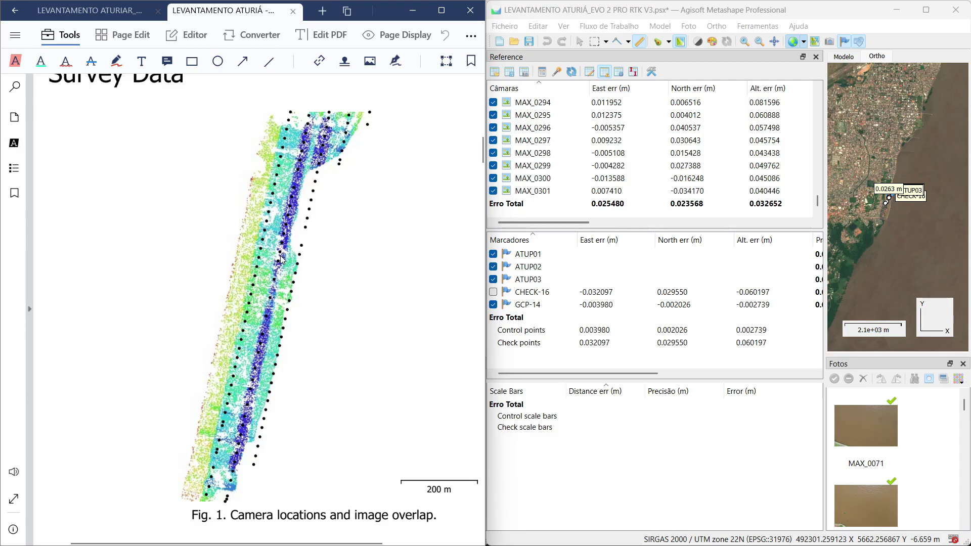
scroll(288, 268, "down", 7)
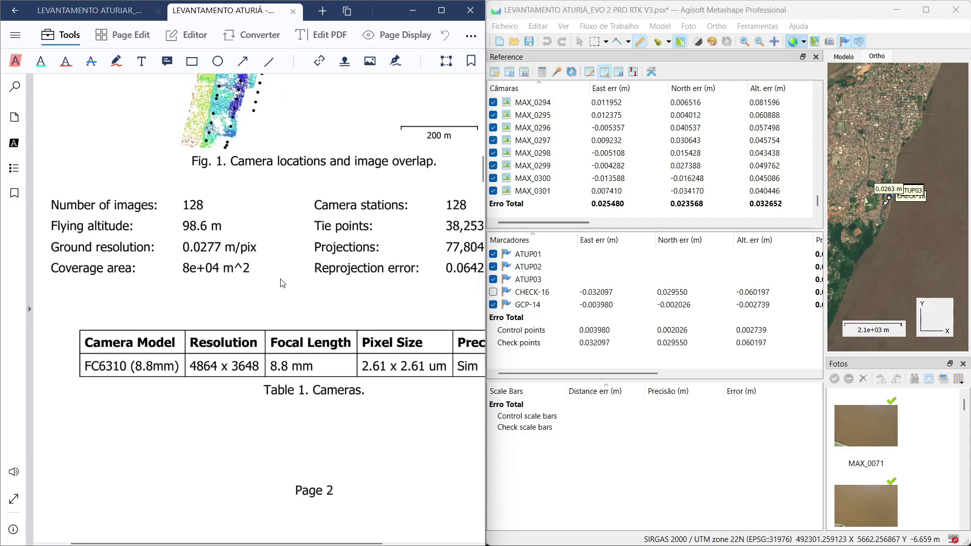
scroll(281, 282, "down", 18)
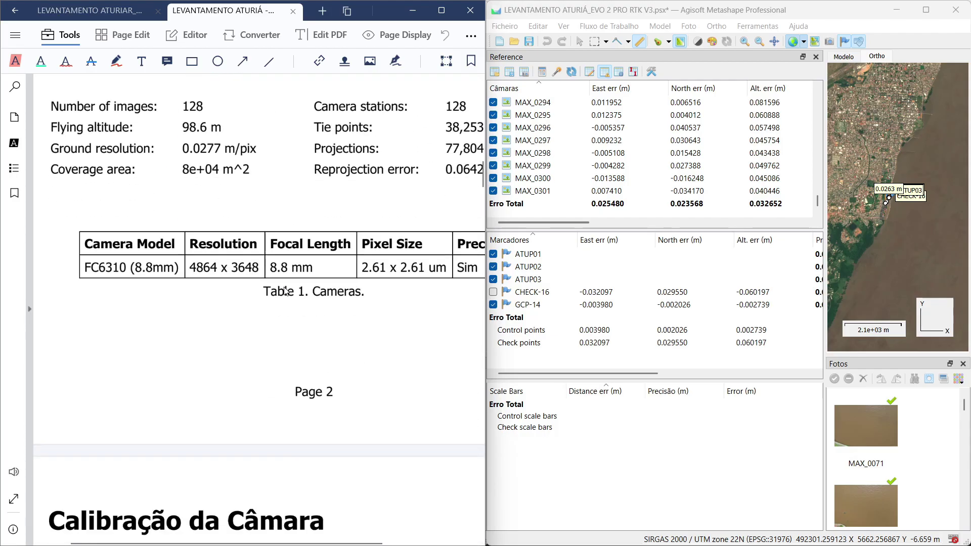
scroll(286, 293, "up", 3)
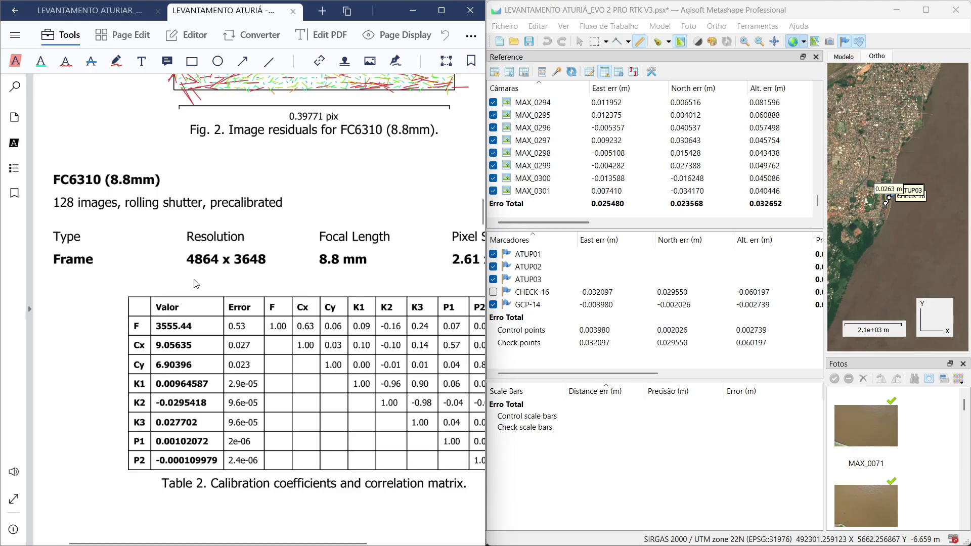
scroll(217, 174, "up", 15)
scroll(243, 200, "up", 2)
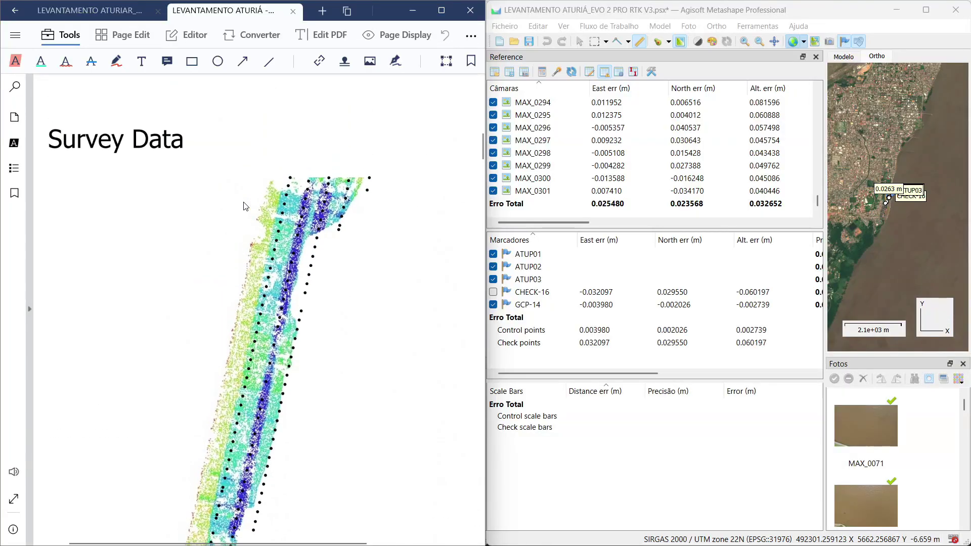
scroll(243, 199, "down", 2)
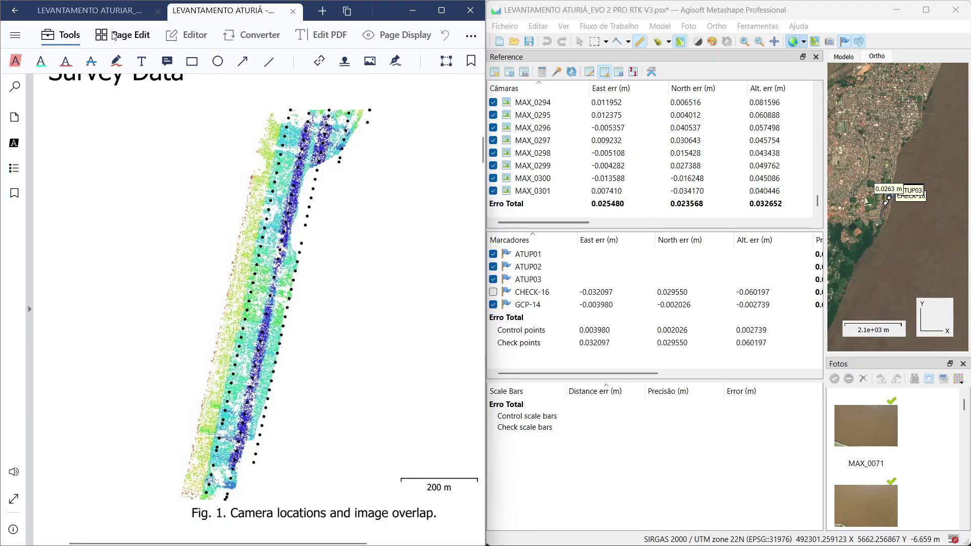
- Compare the camera locations and image overlap figures in the Survey Data sections of the XL705 and FC6310 reports
left_click(103, 12)
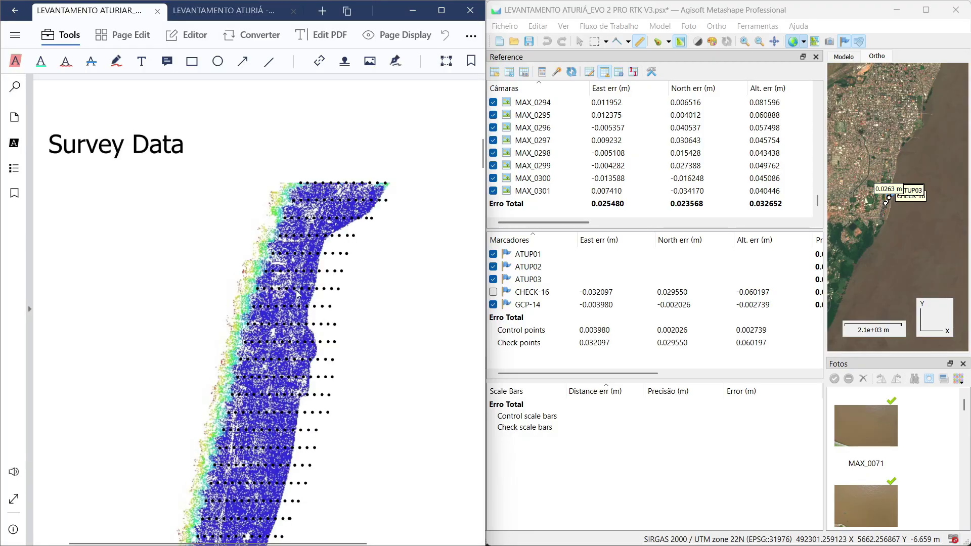
scroll(299, 292, "down", 5)
scroll(299, 292, "up", 2)
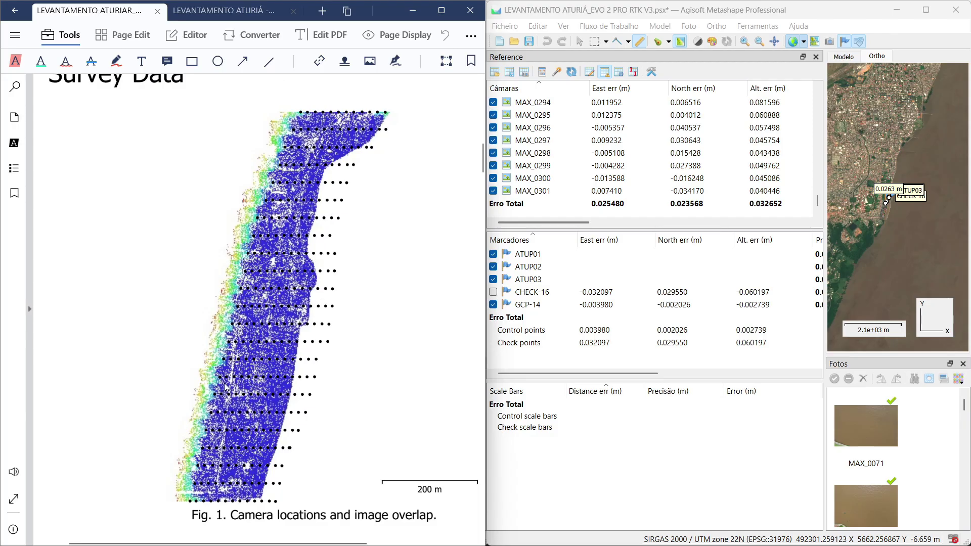
left_click(217, 11)
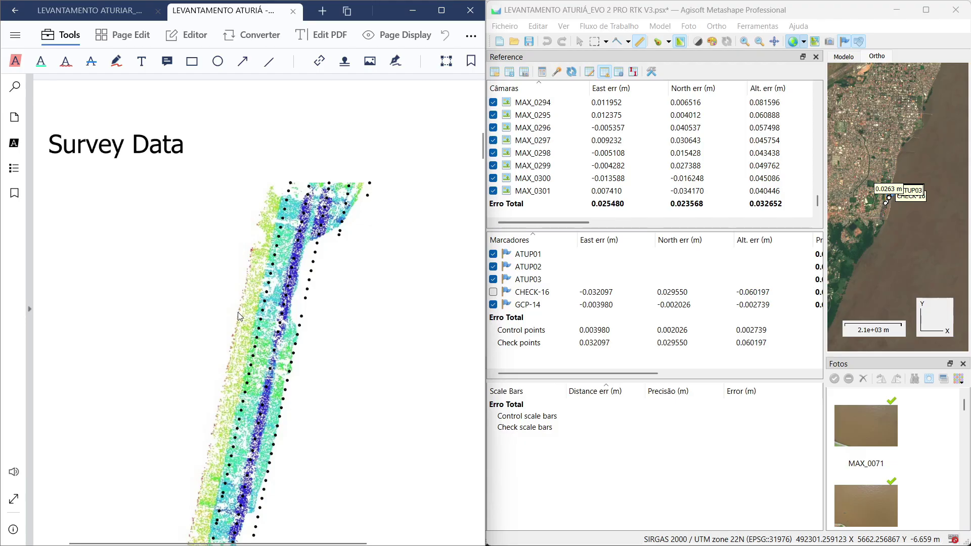
scroll(245, 315, "down", 2)
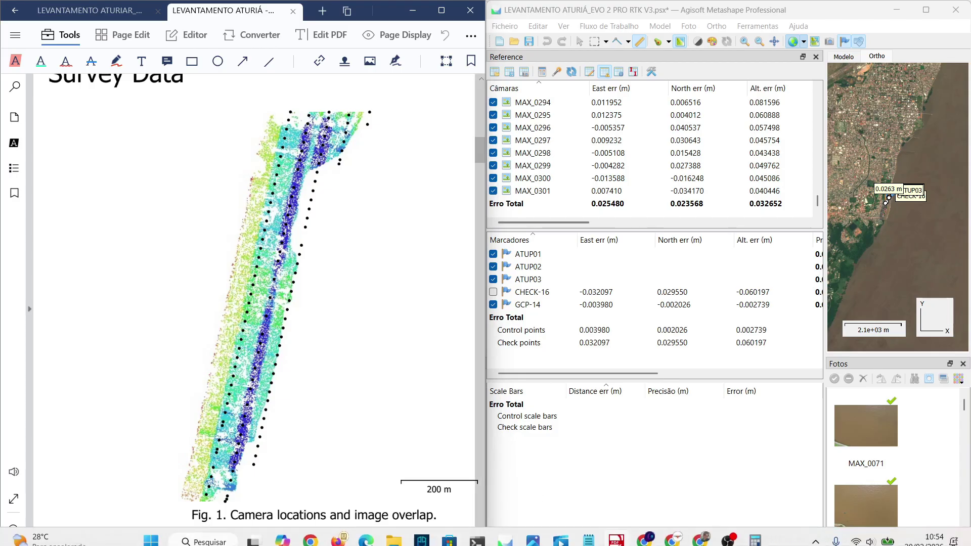
- Switch to the GEOTAGGS site in Chrome and close the extra tabs, keeping only one GEOTAGGS page open
mouse_move(704, 535)
left_click(673, 530)
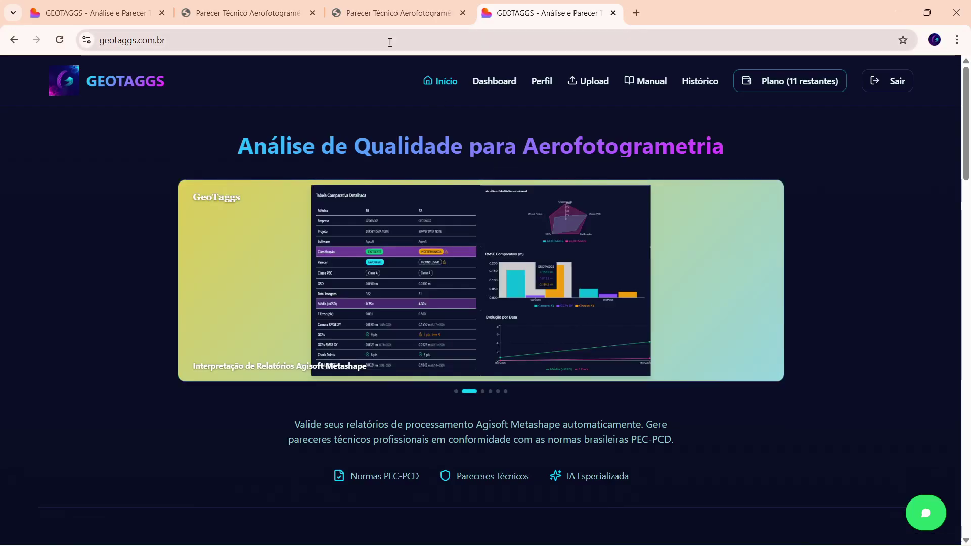
left_click(466, 15)
left_click(313, 13)
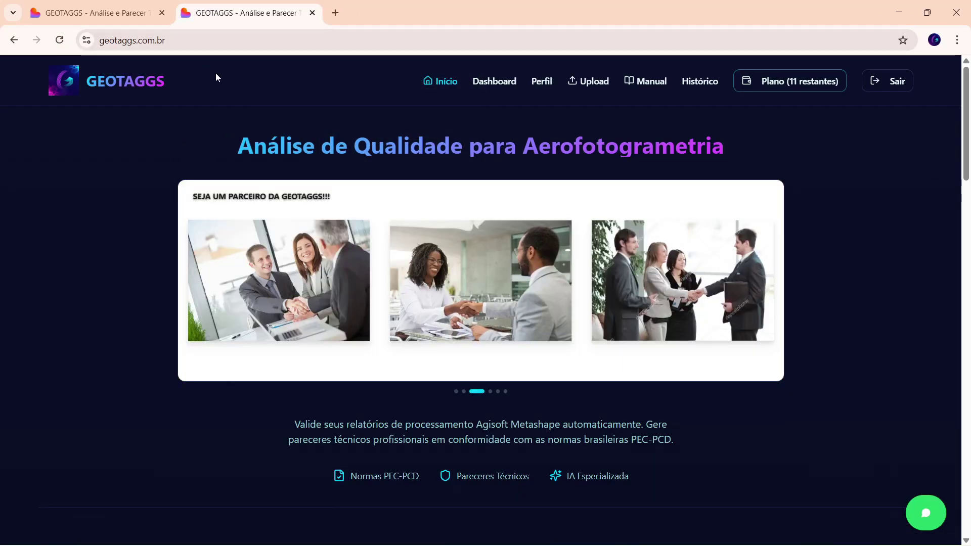
left_click(161, 14)
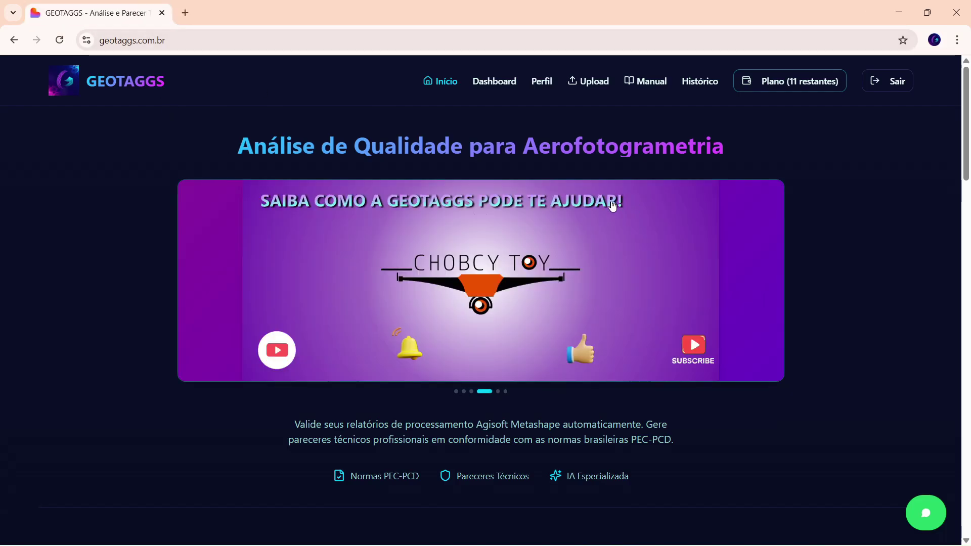
- Open the GEOTAGGS upload form and enter "LEVANTAMENTO ATURIÁ - PHANTOM" as the project name
left_click(587, 84)
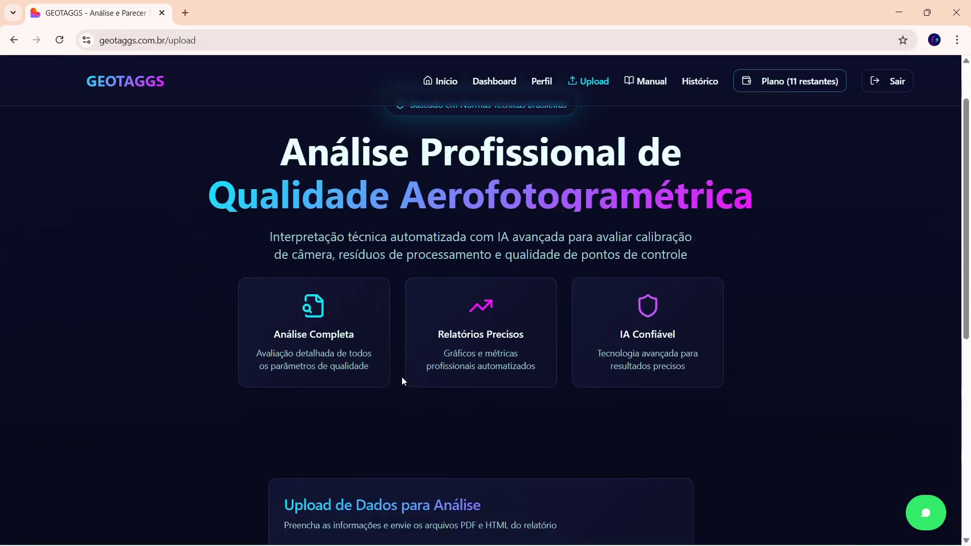
left_click(331, 314)
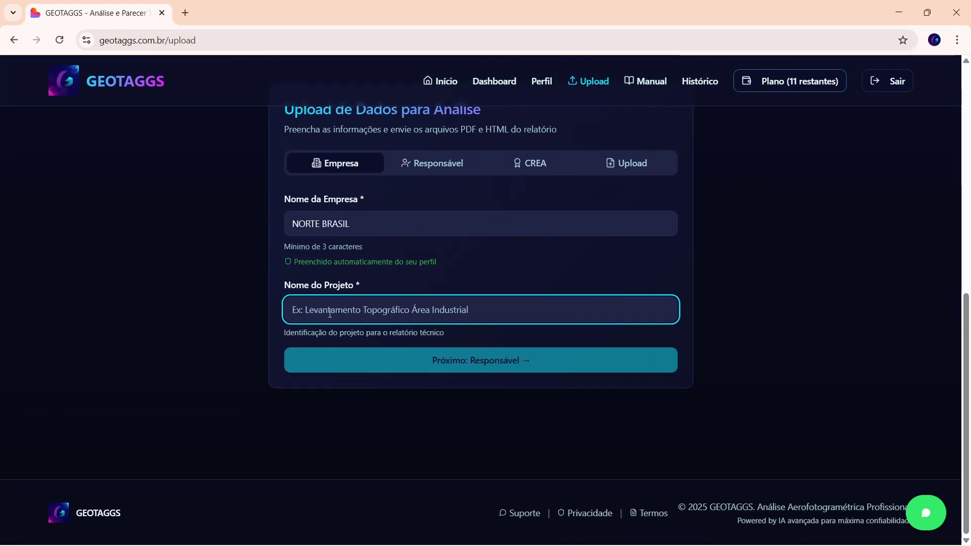
type("LEVANTAEMNTO")
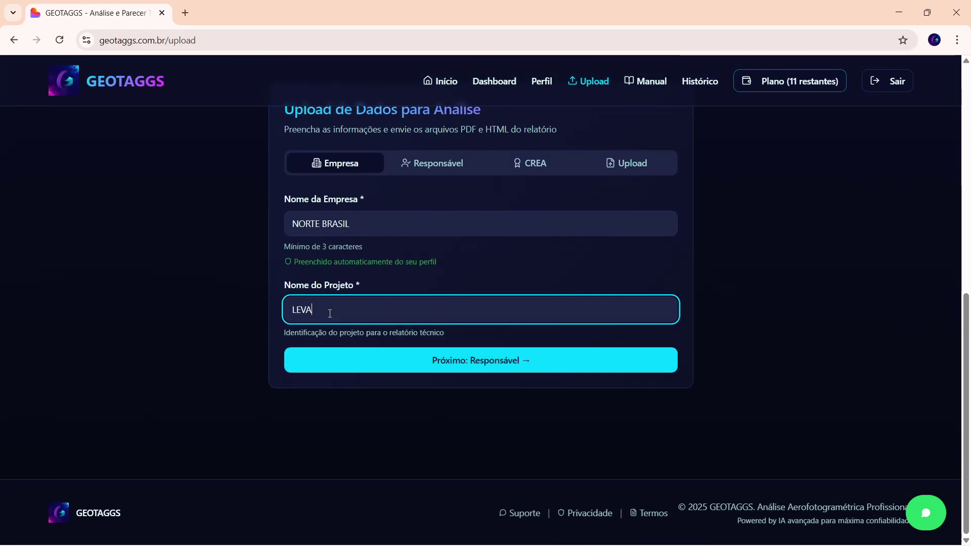
key("BackSpace")
key("BackSpace")
key("BackSpace")
key("BackSpace")
key("BackSpace")
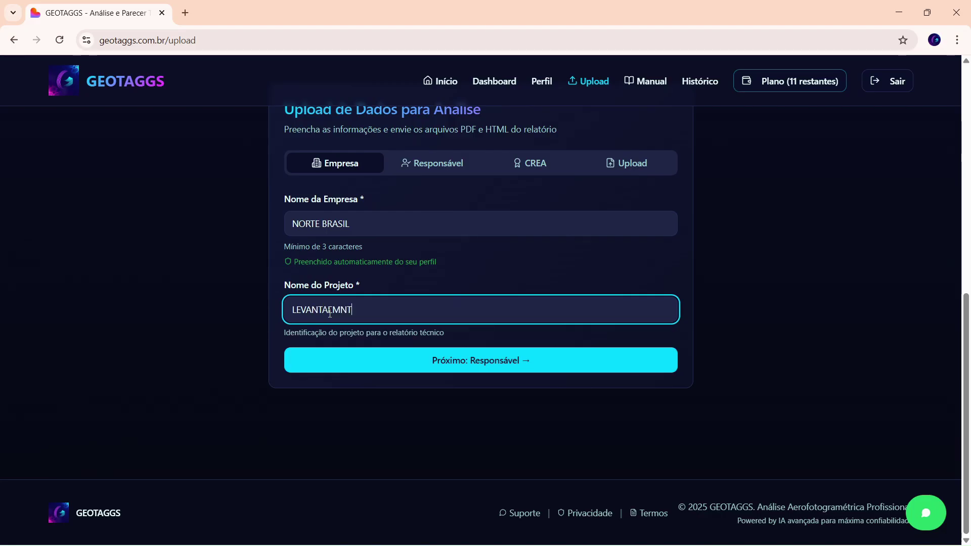
type("MENTO ATURIÁ - PHANTOM")
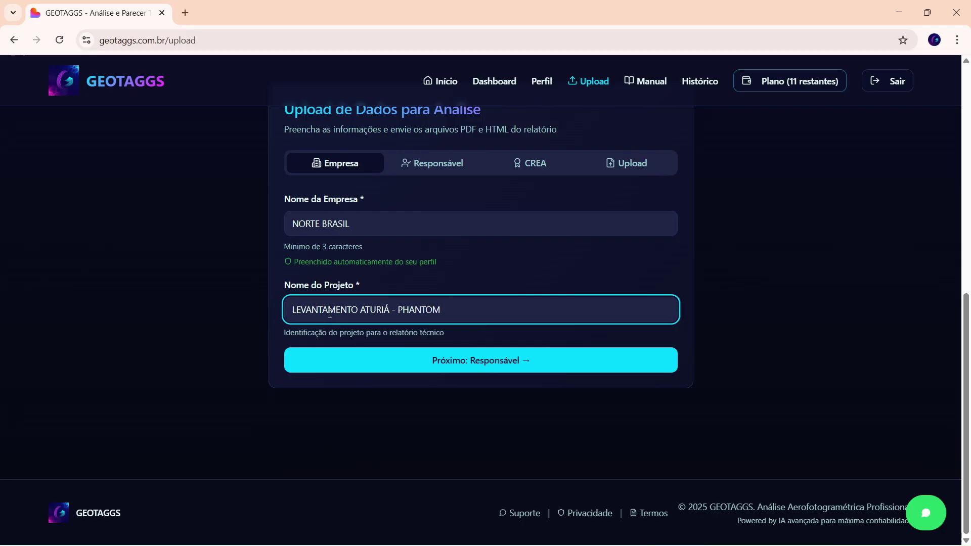
- Complete the project name as "LEVANTAMENTO ATURIÁ - PHANTOM 4 PRO" and attach "LEVANTAMENTO ATURIÁ - PHANTOM 4 PRO.pdf" from the ATURIÁ_EDIR RELATORIO folder as the validation PDF
type(" 4 PRO")
left_click(612, 162)
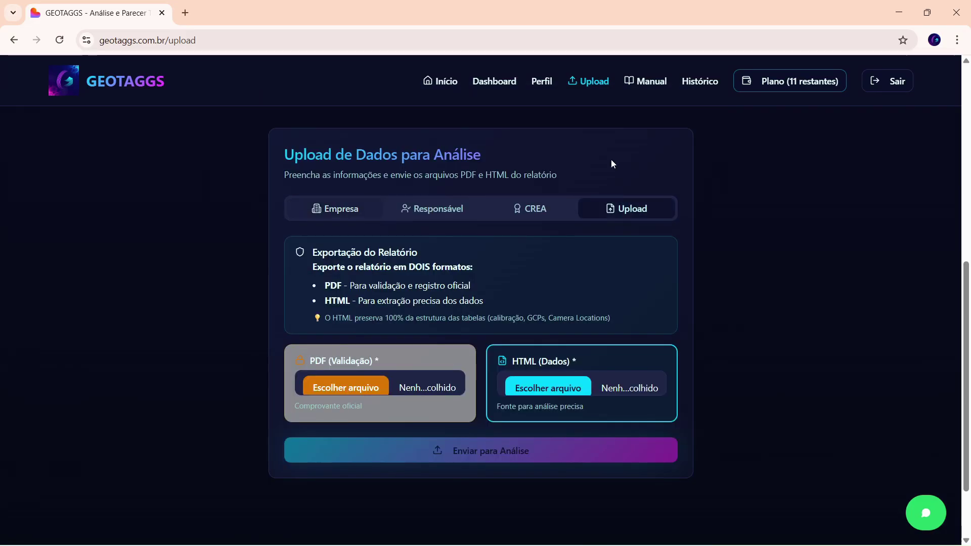
left_click(342, 386)
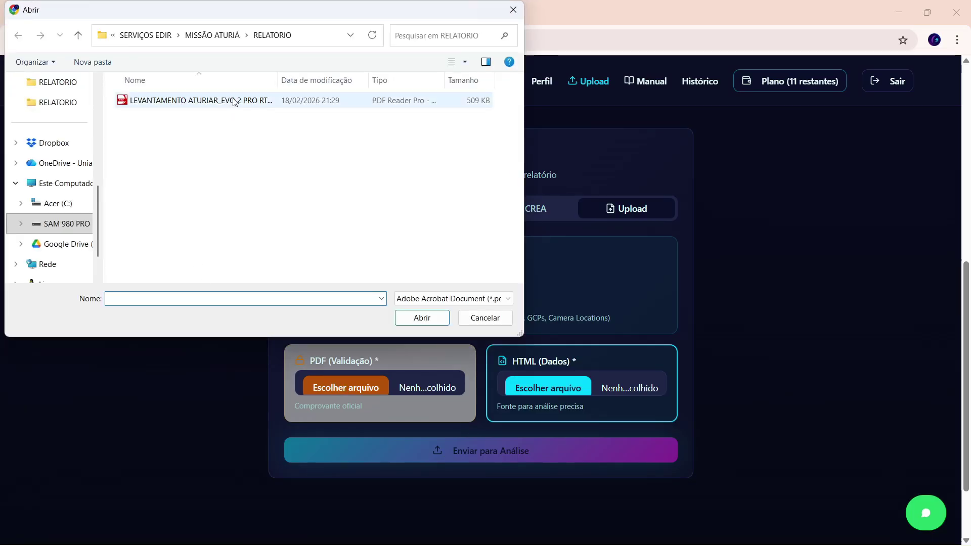
left_click(79, 36)
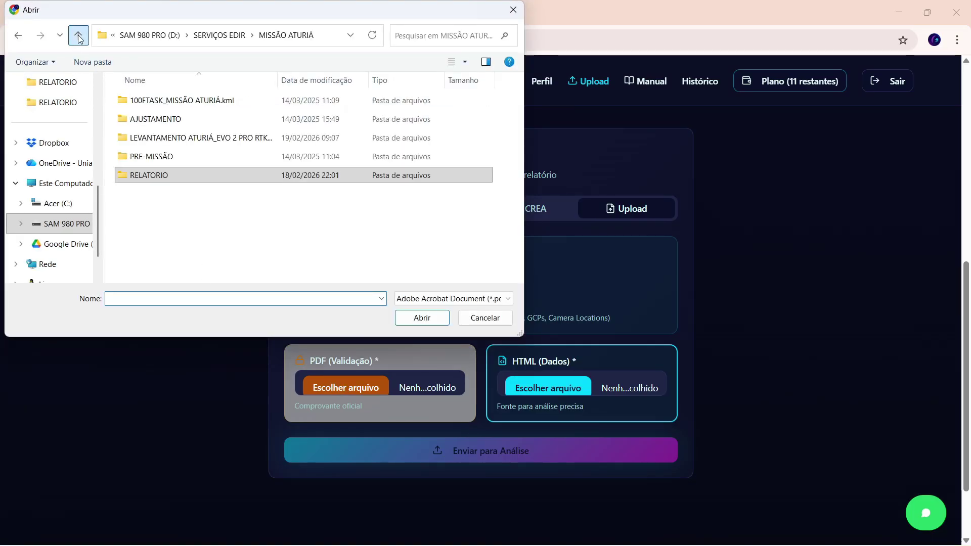
left_click(79, 36)
left_click(157, 103)
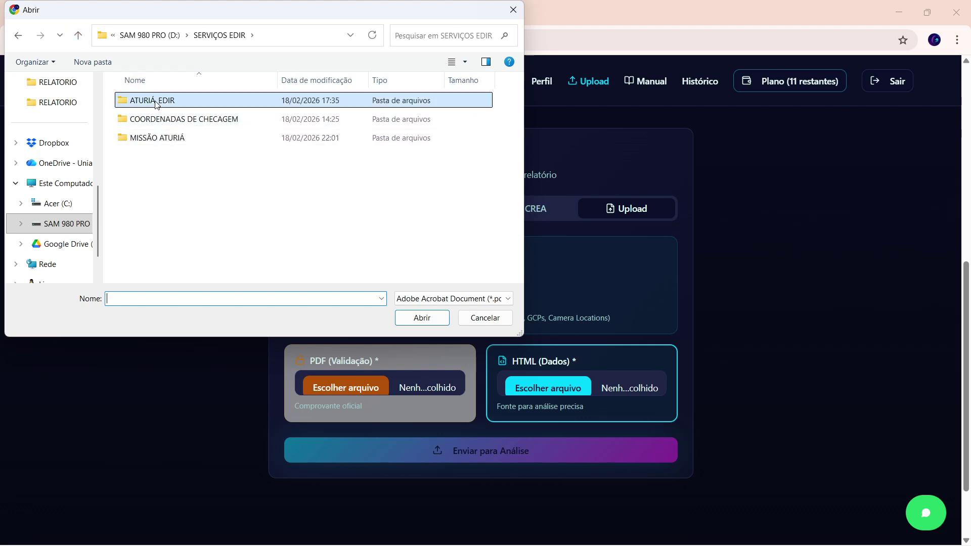
double_click(156, 104)
double_click(144, 174)
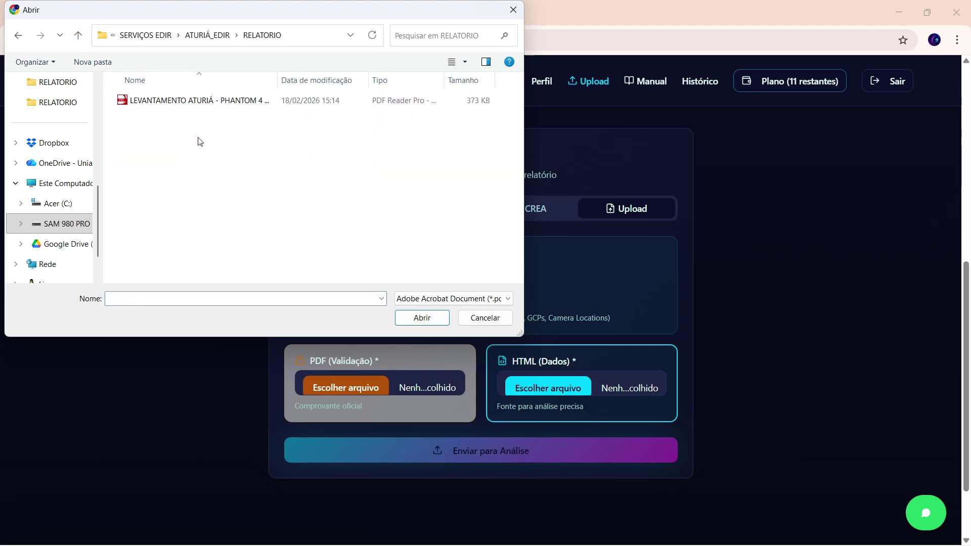
double_click(195, 102)
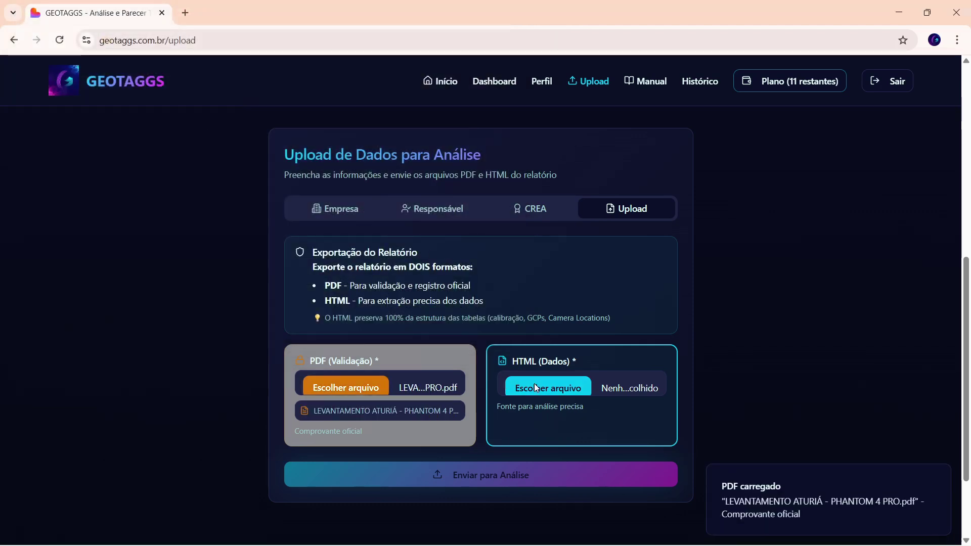
- Attach "LEVANTAMENTO ATURIÁ - PHANTOM 4 PRO.html" as the HTML data file and submit both reports for analysis
left_click(536, 387)
left_click(174, 101)
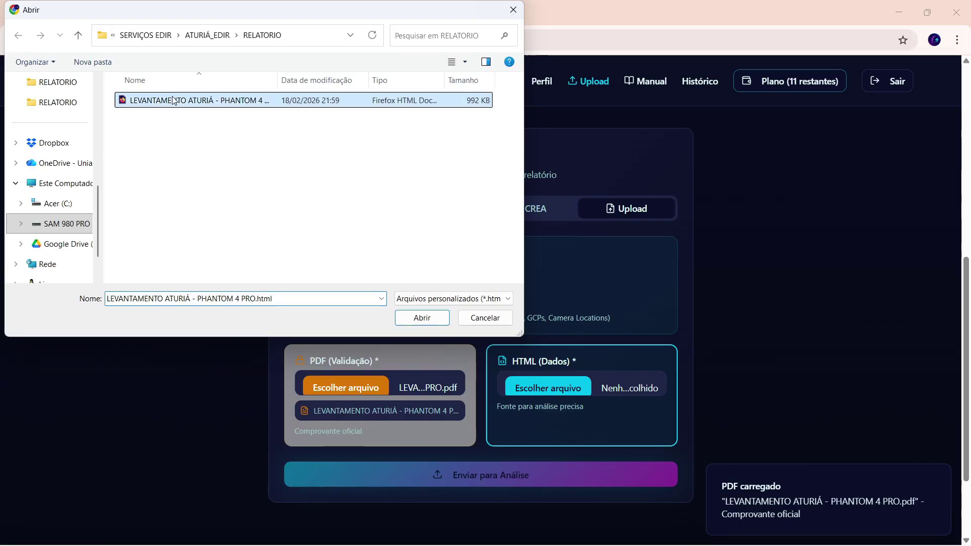
double_click(173, 101)
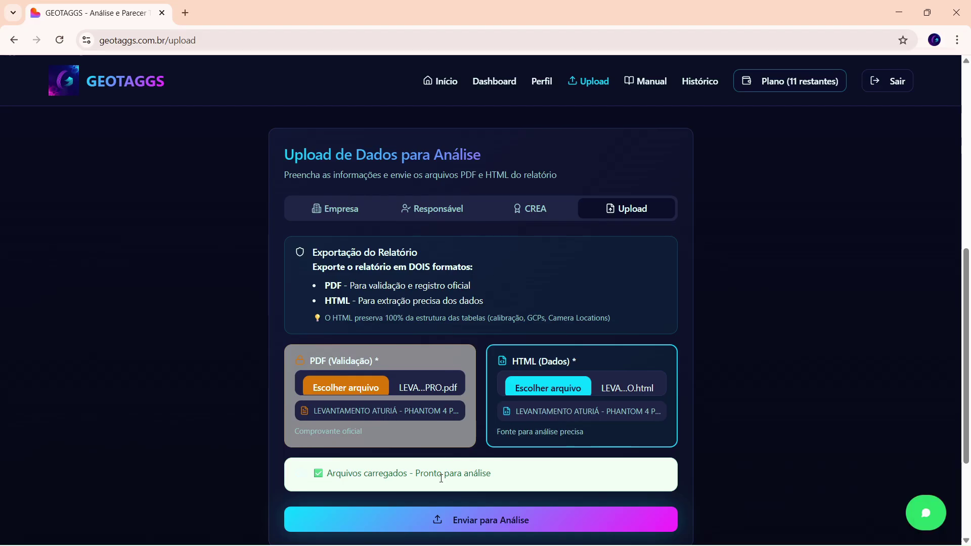
left_click(432, 521)
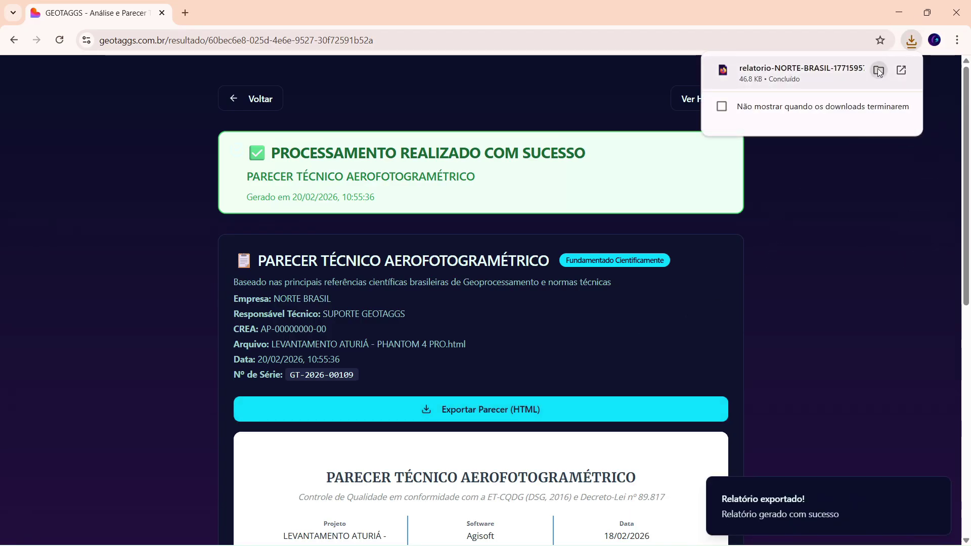
- Open the exported technical opinion, read its focal length analysis and critical alert, and return to the GEOTAGGS home page
left_click(901, 71)
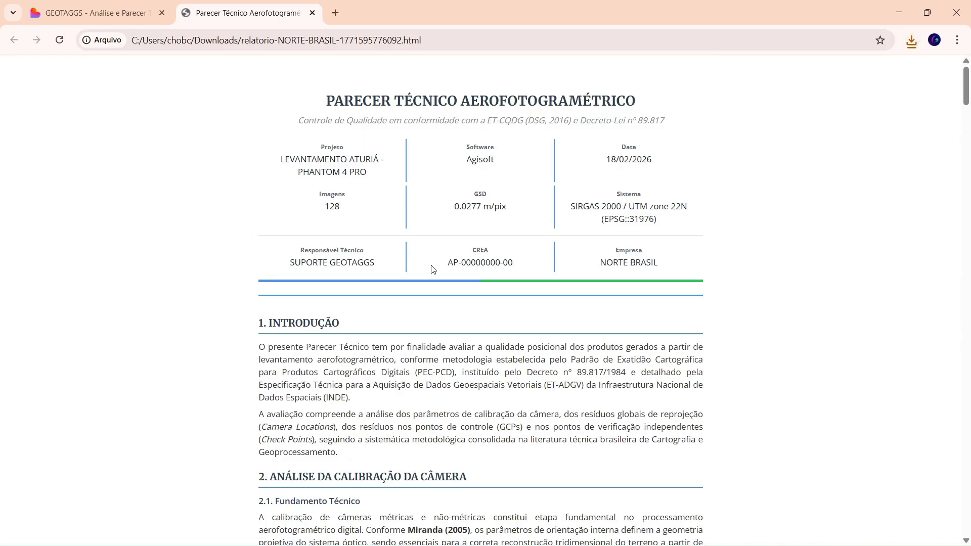
scroll(367, 296, "down", 3)
scroll(368, 294, "down", 12)
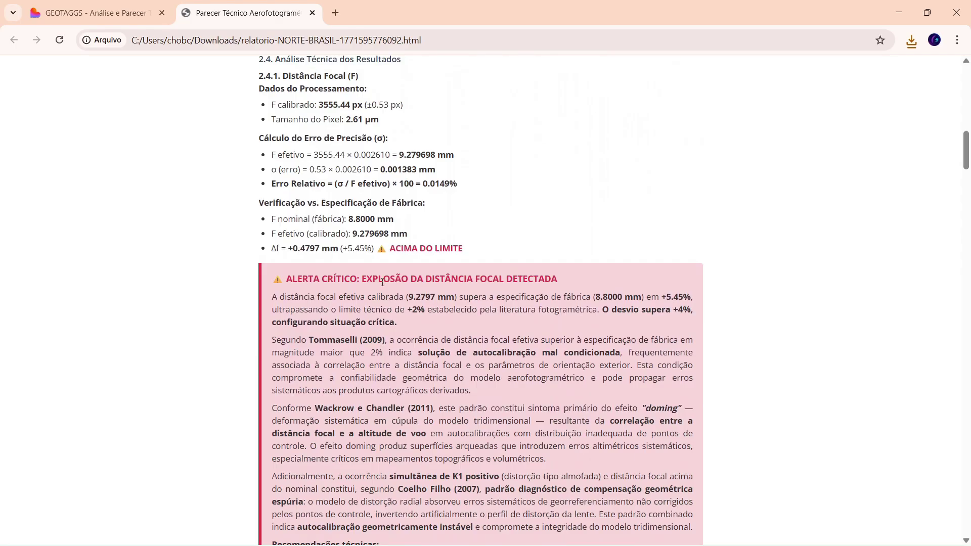
scroll(368, 288, "down", 2)
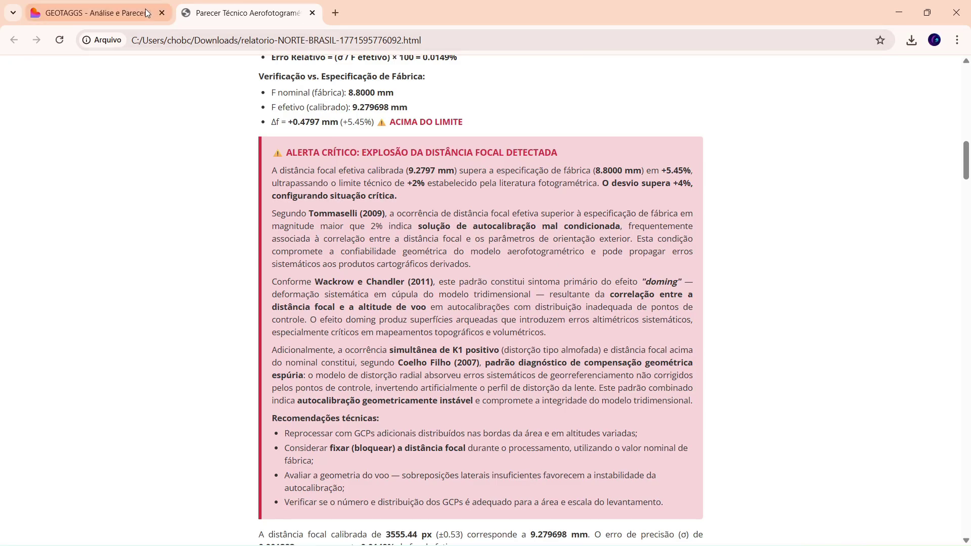
left_click(125, 14)
left_click(253, 97)
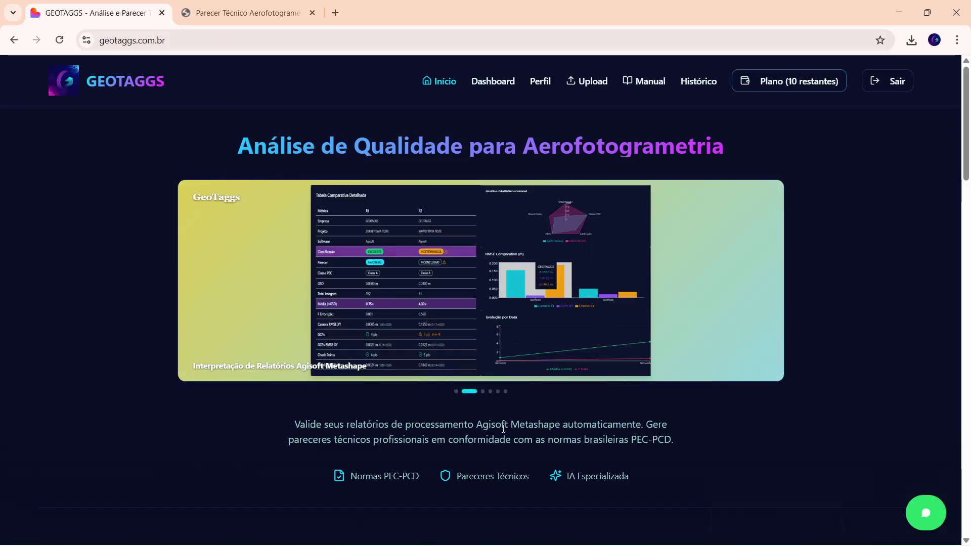
- Switch back to the FC6310 PDF report and review it from the image overlap figure to the control and check point RMSE tables
mouse_move(589, 544)
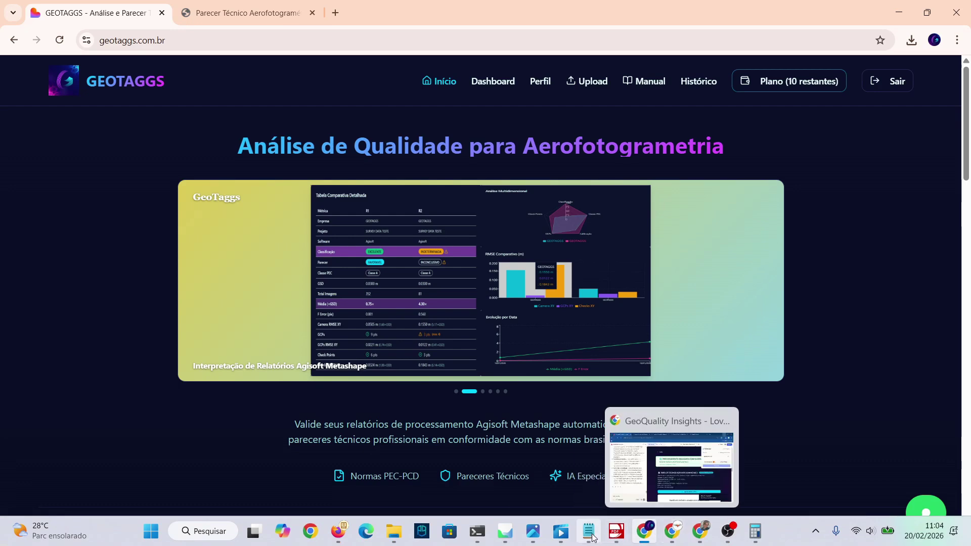
mouse_move(502, 536)
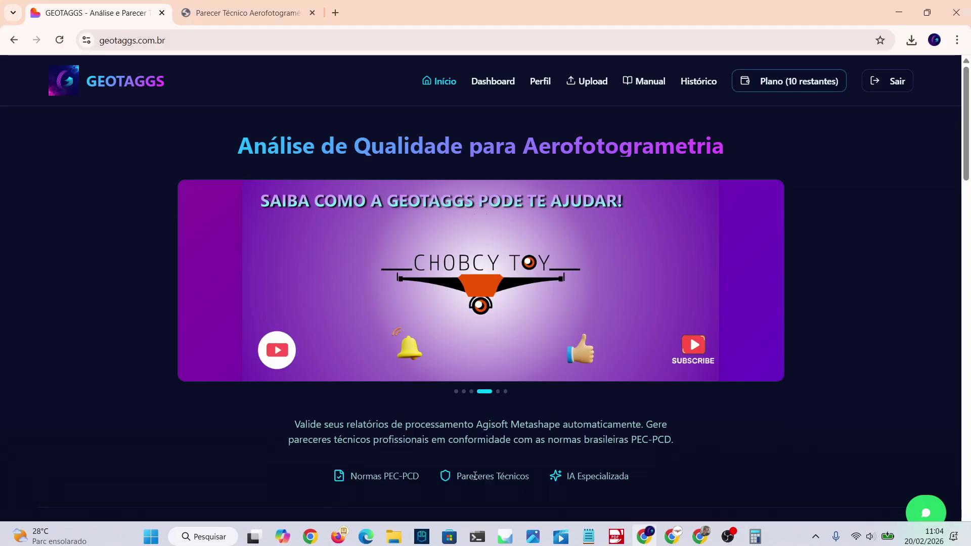
left_click(894, 13)
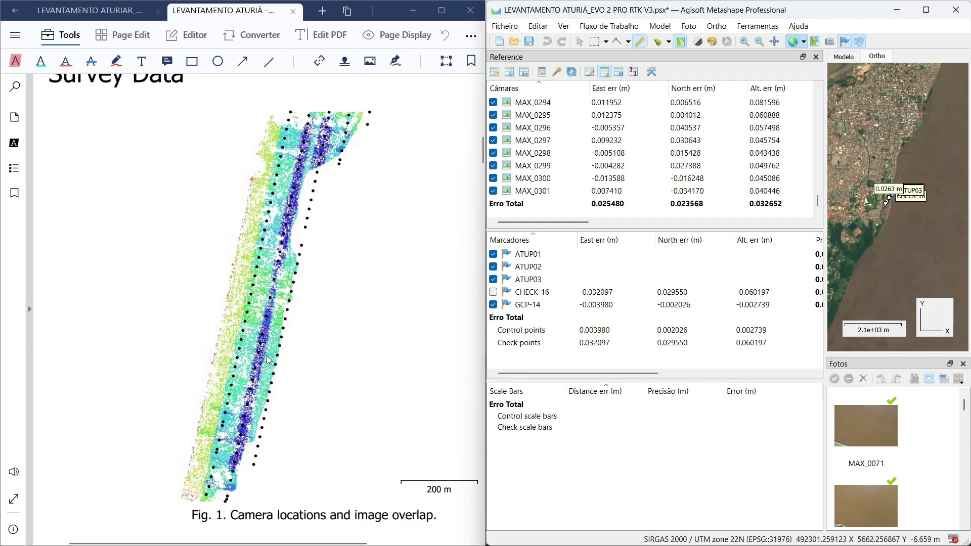
scroll(269, 358, "down", 2)
scroll(268, 356, "up", 2)
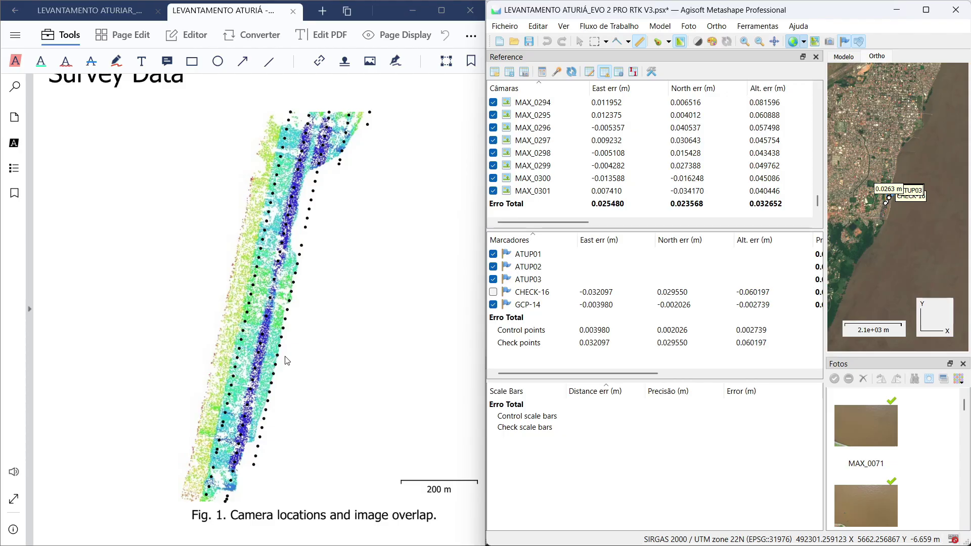
scroll(306, 365, "down", 20)
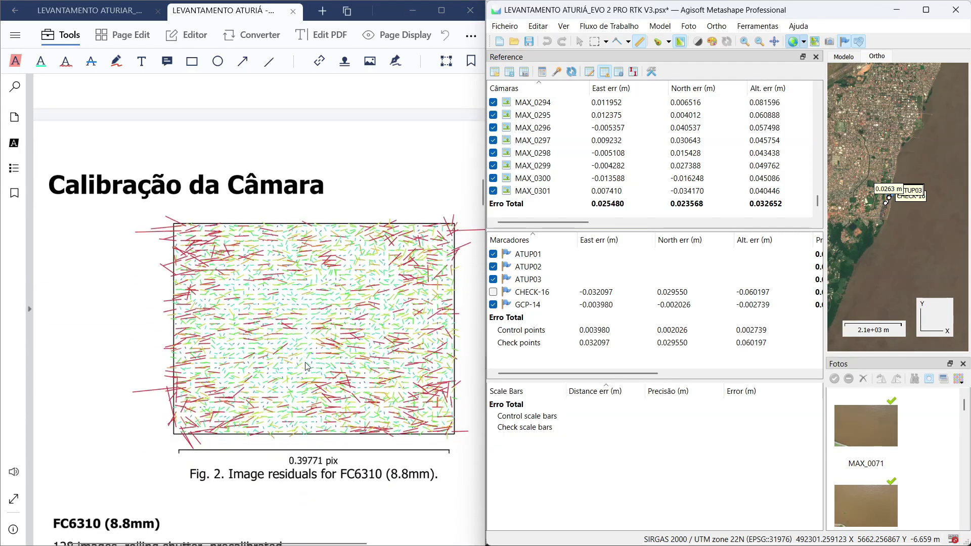
scroll(306, 365, "down", 20)
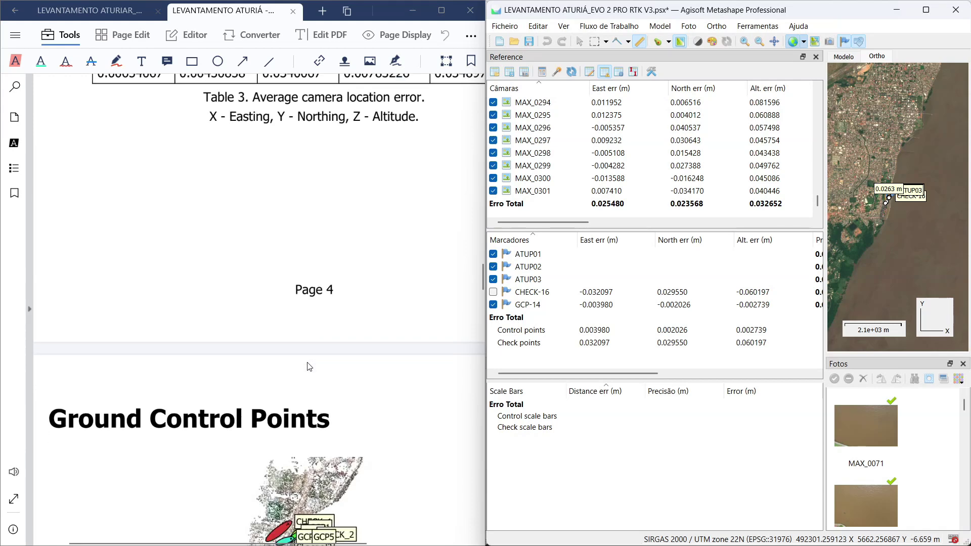
scroll(310, 366, "down", 12)
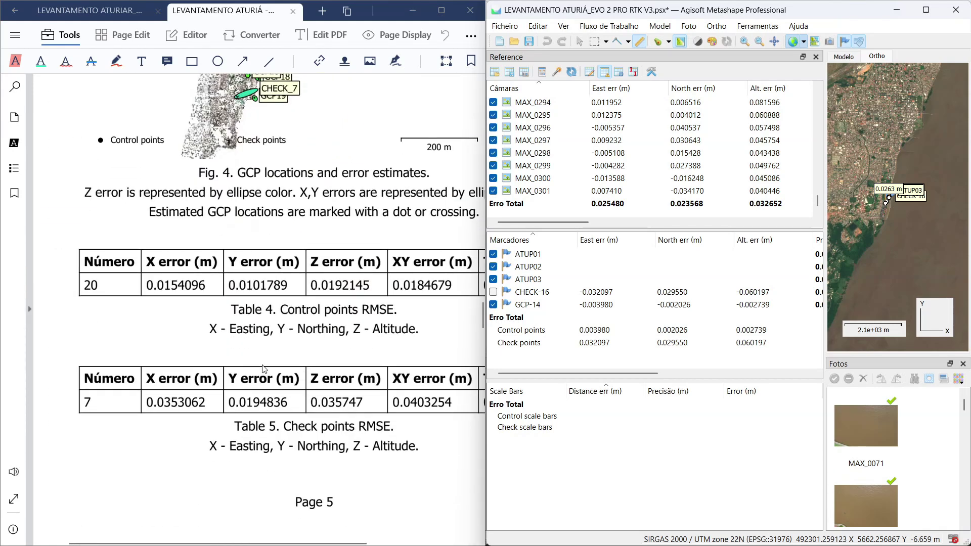